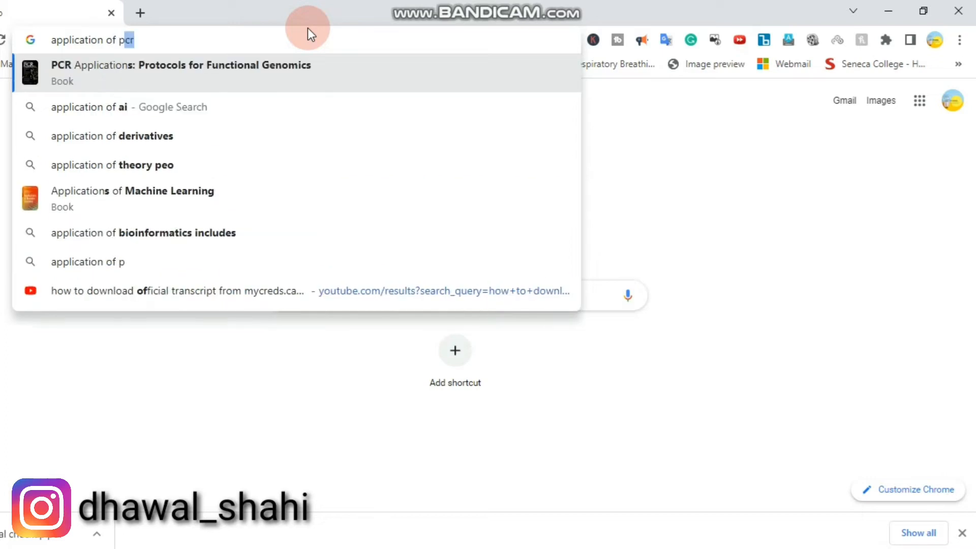
Search Google for "application of post graduate workpermit" and open the Canada.ca result "Work in Canada after you graduate: How to apply".
{"action": "type", "text": "uat"}
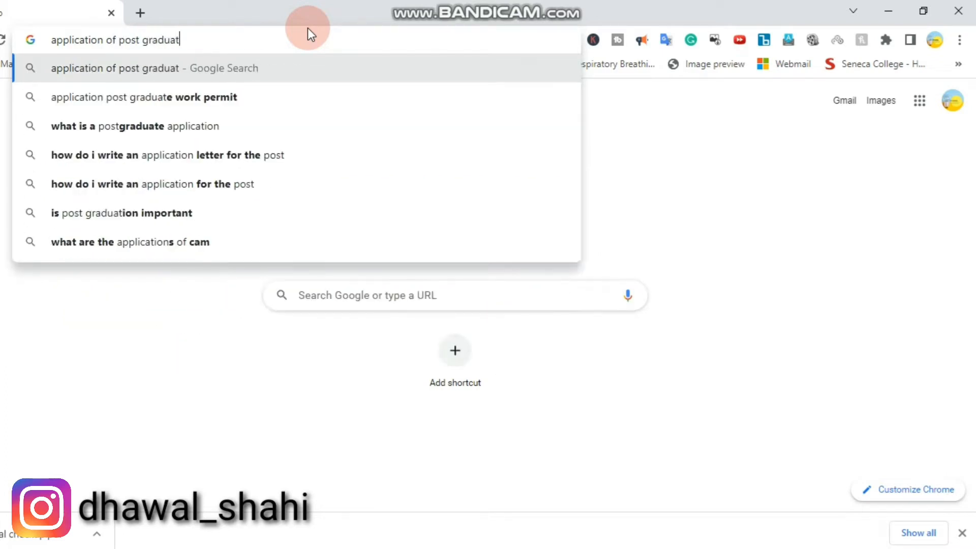
{"action": "type", "text": "e workpermit"}
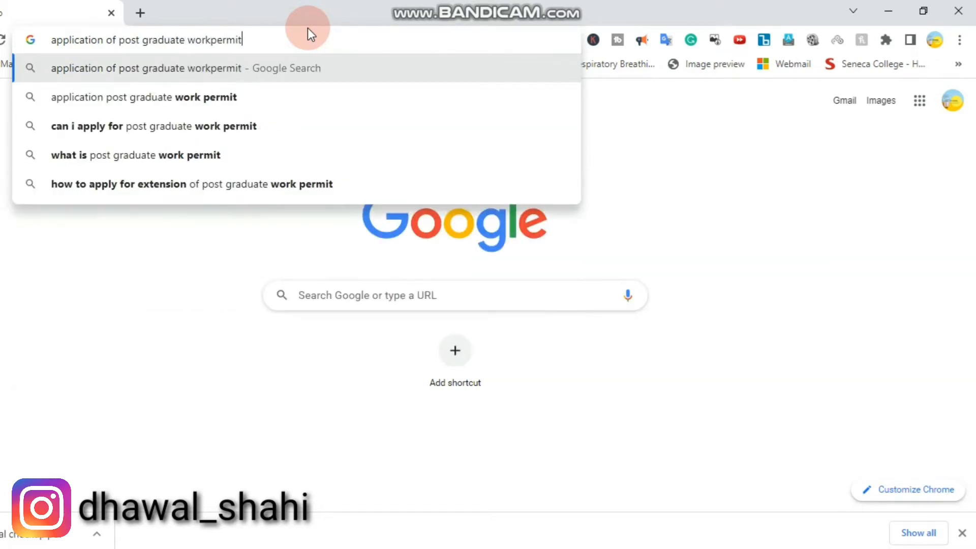
{"action": "key", "text": "Return"}
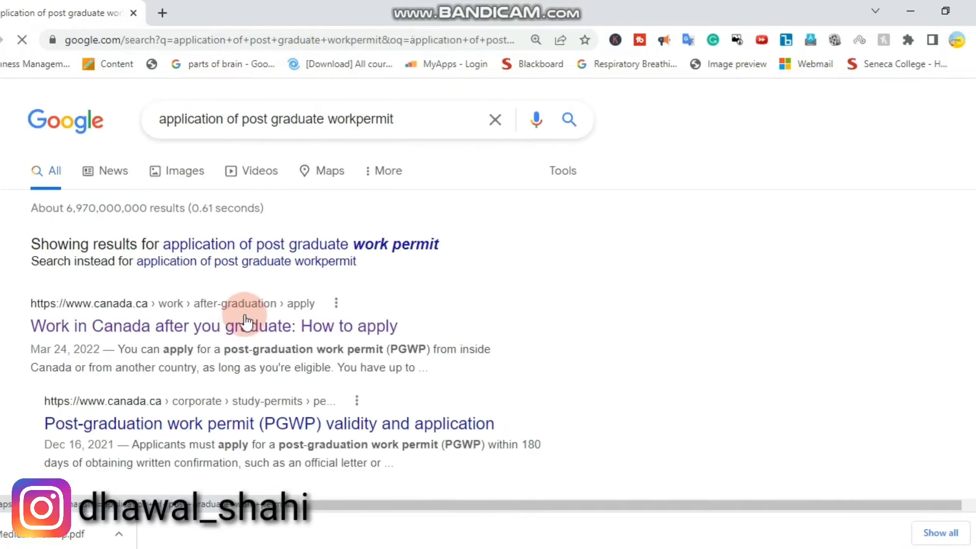
{"action": "left_click", "coordinate": [245, 331]}
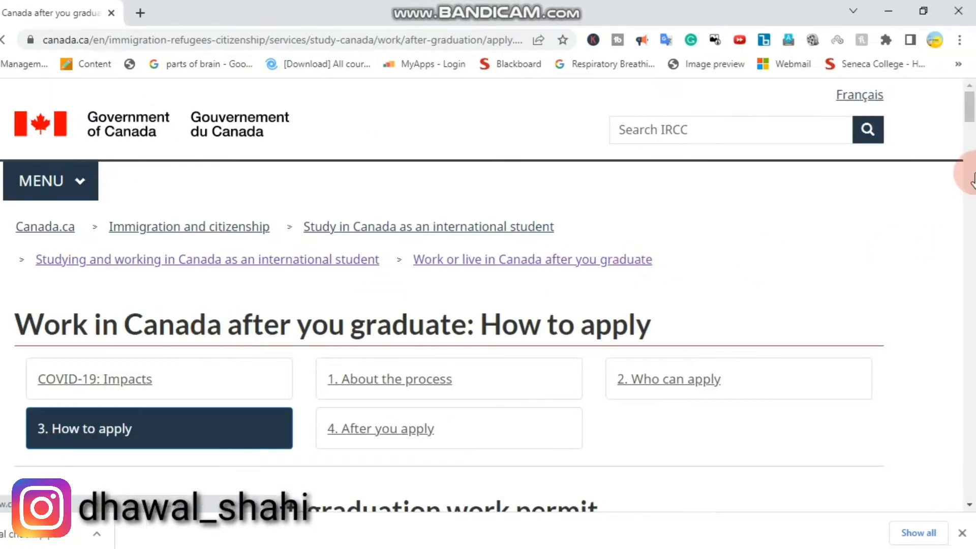
Read the post-graduation work permit guidance on the application deadline, proof of completion, study permit expiry and required documents.
{"action": "left_click", "coordinate": [968, 173]}
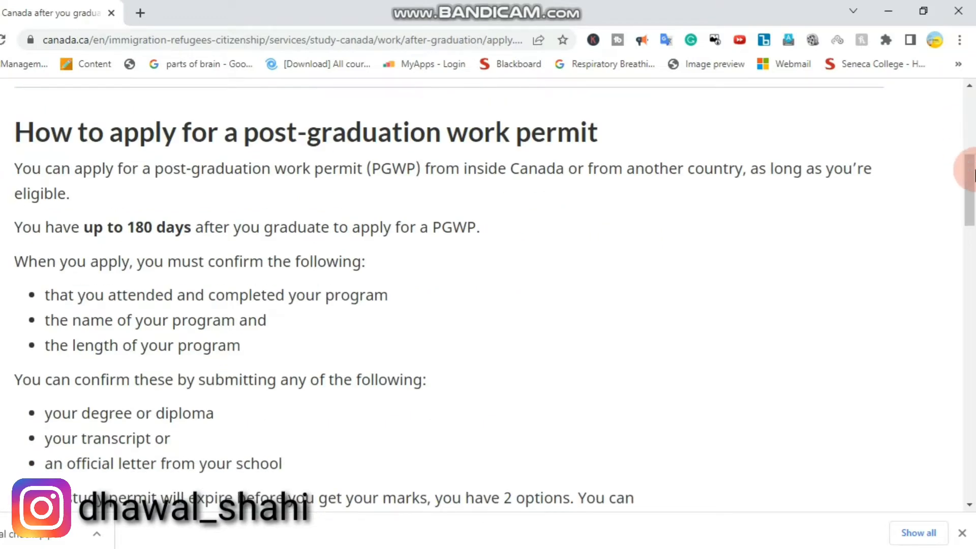
{"action": "left_click_drag", "start_coordinate": [972, 177], "coordinate": [971, 189]}
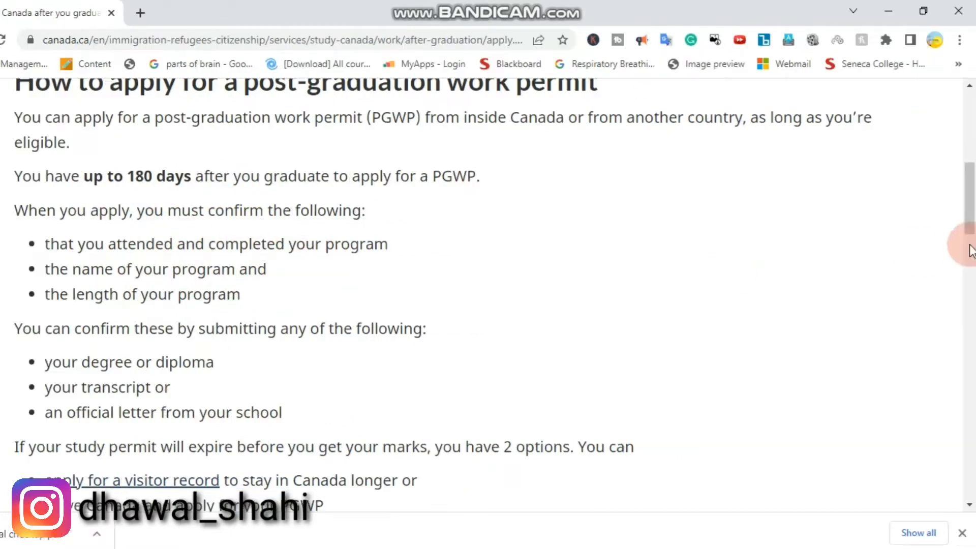
{"action": "left_click_drag", "start_coordinate": [970, 216], "coordinate": [969, 239]}
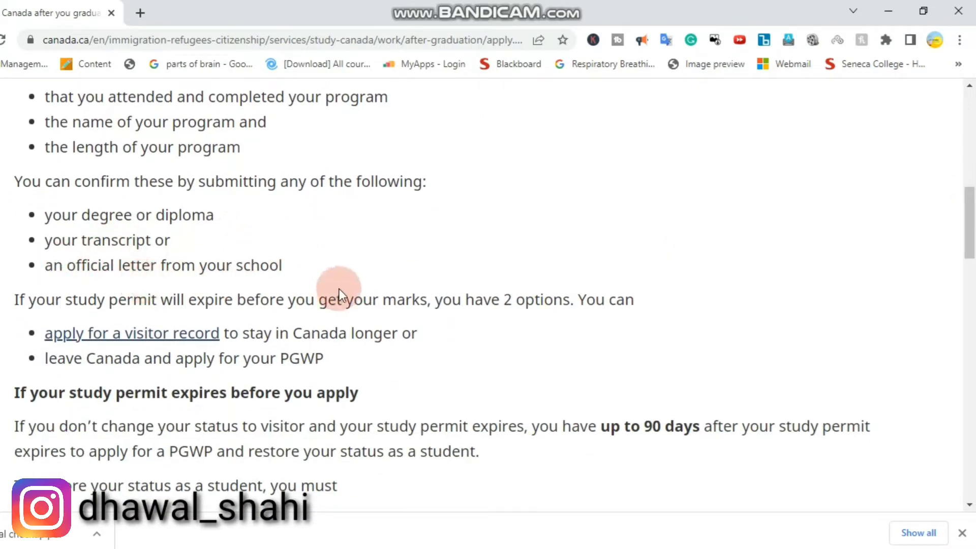
{"action": "mouse_move", "coordinate": [969, 219]}
{"action": "left_mouse_down"}
{"action": "mouse_move", "coordinate": [972, 204]}
{"action": "mouse_move", "coordinate": [972, 223]}
{"action": "left_mouse_up"}
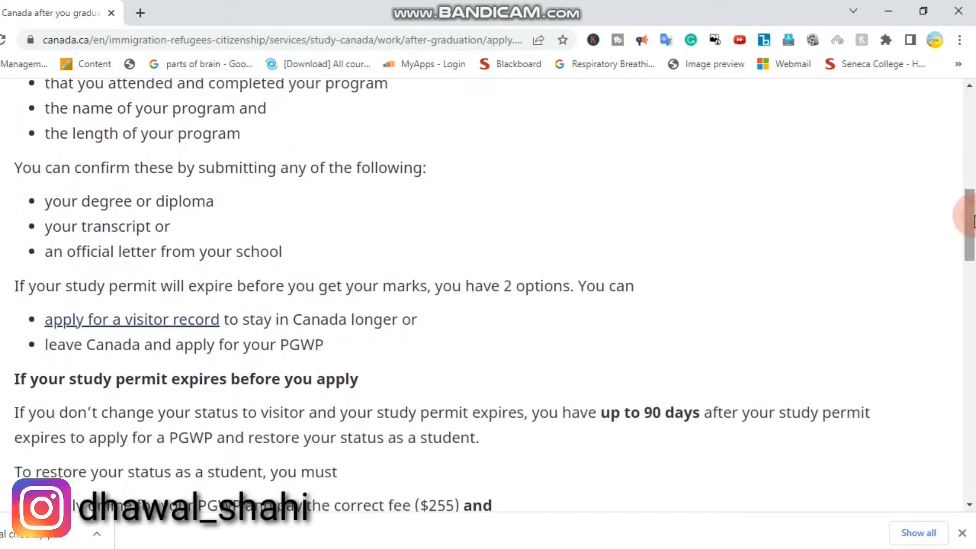
{"action": "left_click", "coordinate": [971, 278]}
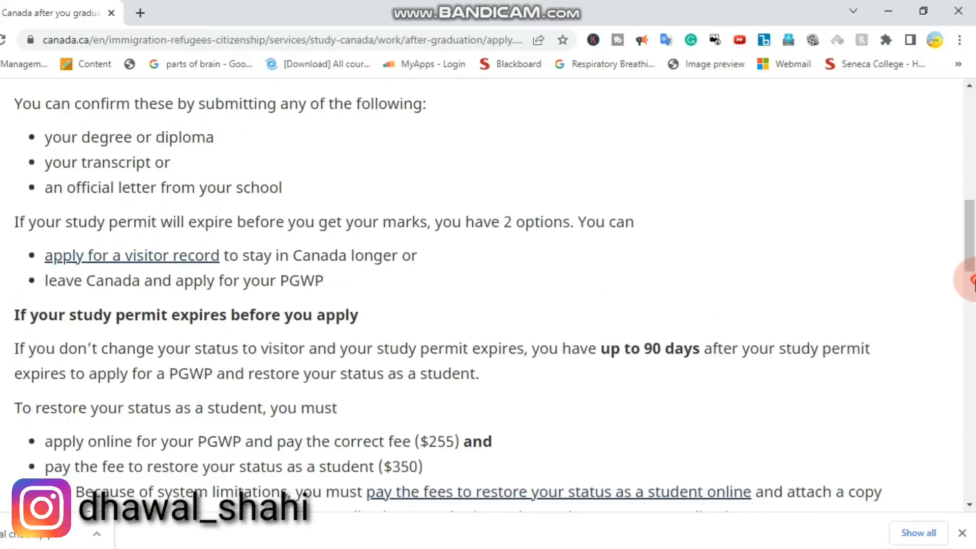
{"action": "left_click_drag", "start_coordinate": [973, 290], "coordinate": [972, 303]}
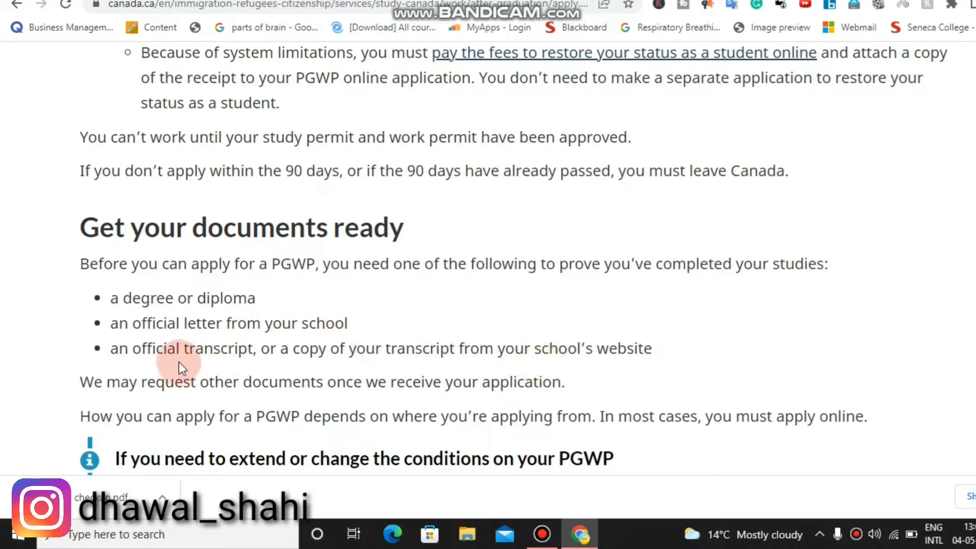
Choose Inside Canada as the place of application and open the page to create an account or sign in.
{"action": "left_click_drag", "start_coordinate": [972, 253], "coordinate": [973, 391]}
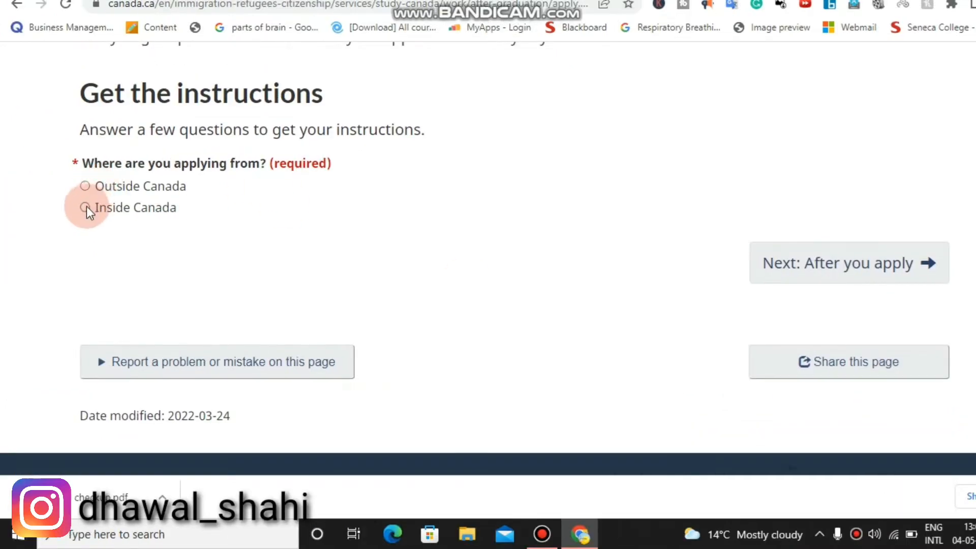
{"action": "left_click", "coordinate": [86, 206]}
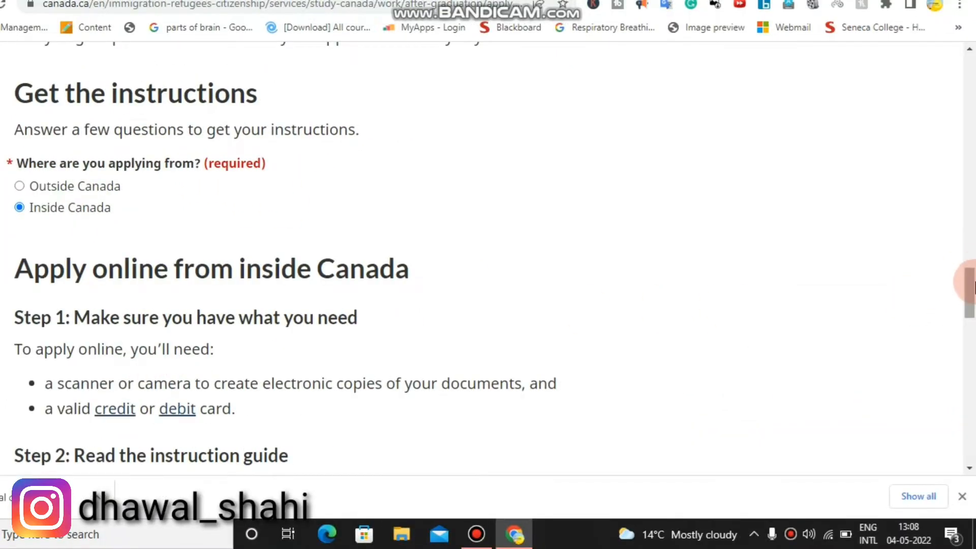
{"action": "left_click_drag", "start_coordinate": [972, 281], "coordinate": [972, 367]}
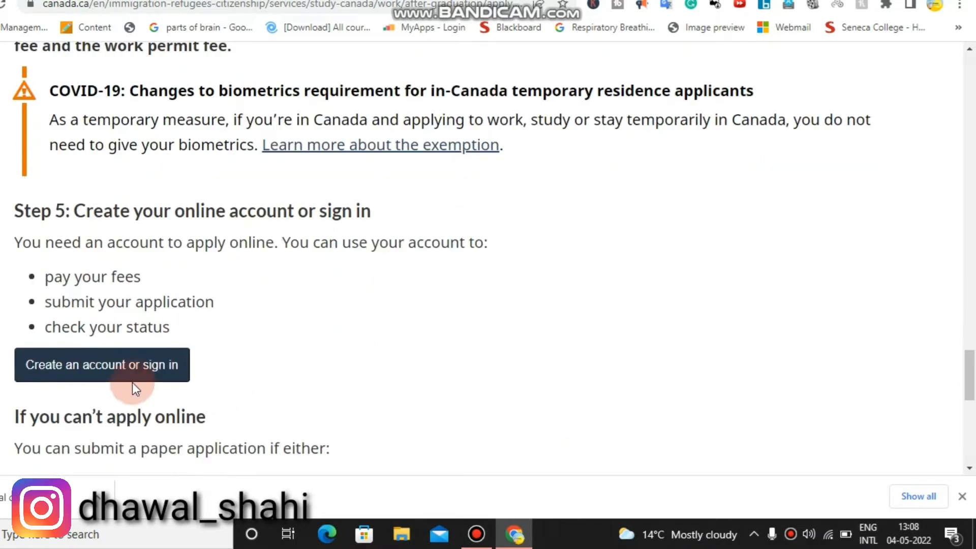
{"action": "left_click", "coordinate": [73, 356]}
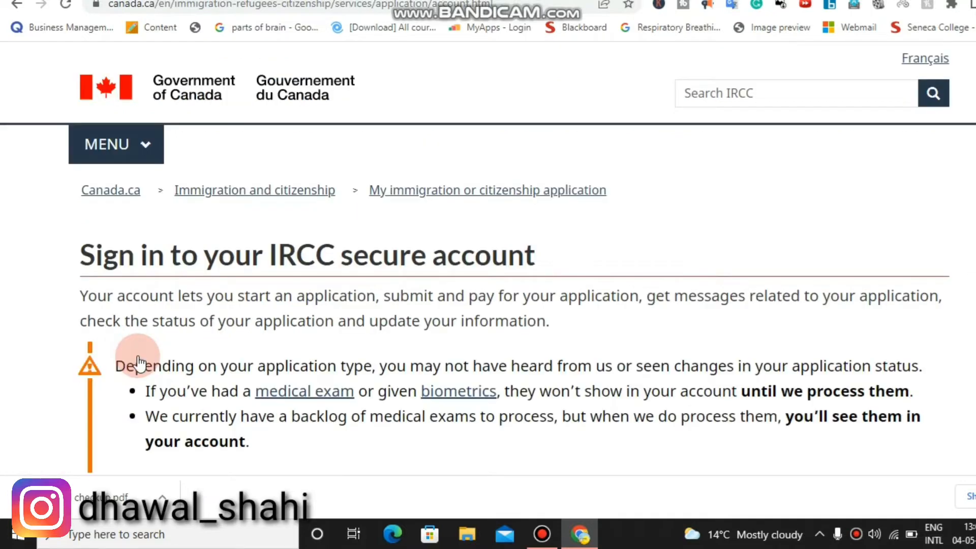
View the available Sign-In Partners and return to the IRCC secure account sign-in options.
{"action": "left_click", "coordinate": [973, 262]}
{"action": "left_click_drag", "start_coordinate": [972, 262], "coordinate": [972, 264]}
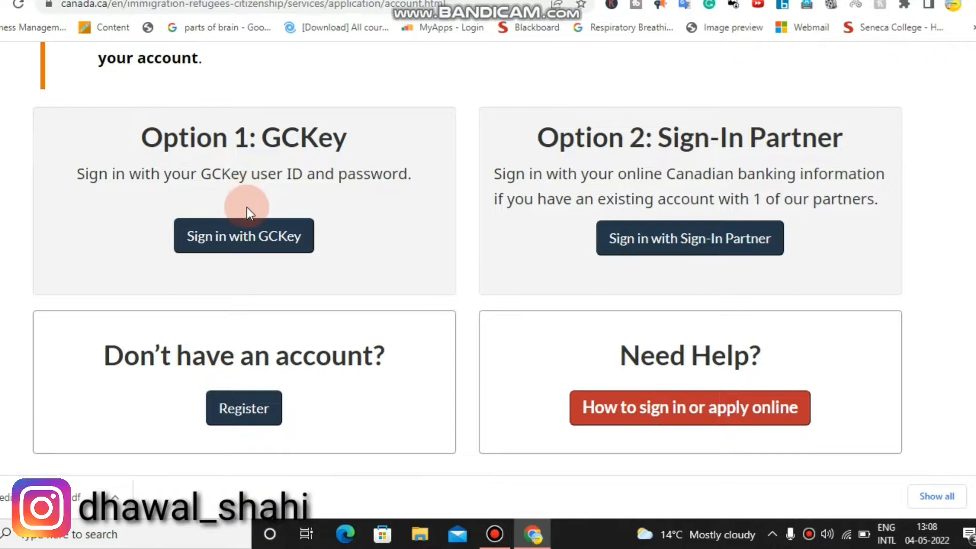
{"action": "left_click", "coordinate": [714, 243]}
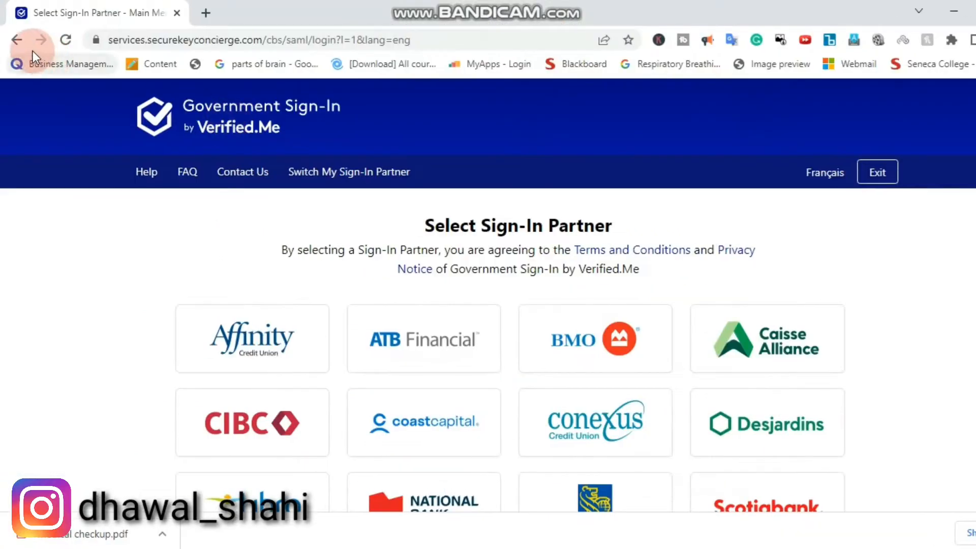
{"action": "left_click", "coordinate": [16, 41]}
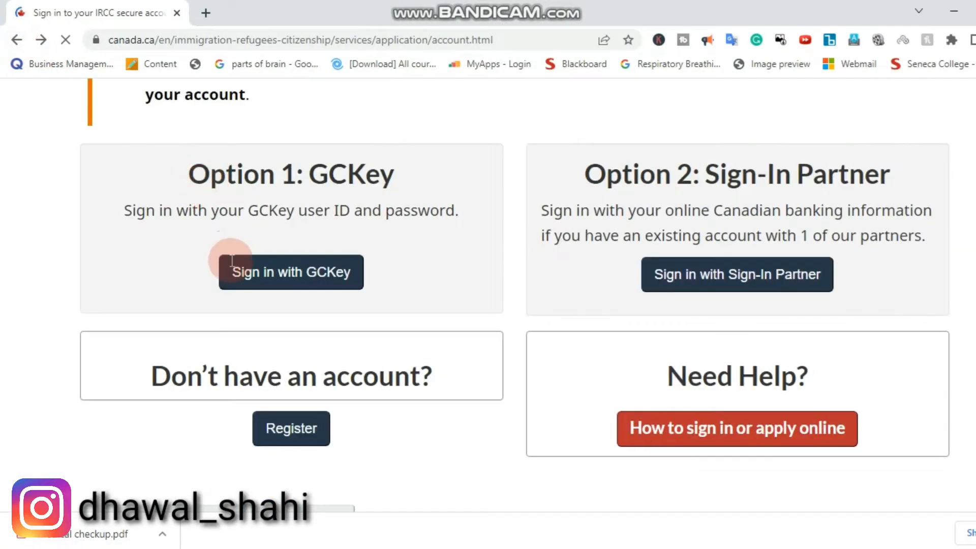
Sign in to the IRCC account with GCKey and start an "Apply to come to Canada" application.
{"action": "left_click", "coordinate": [258, 287]}
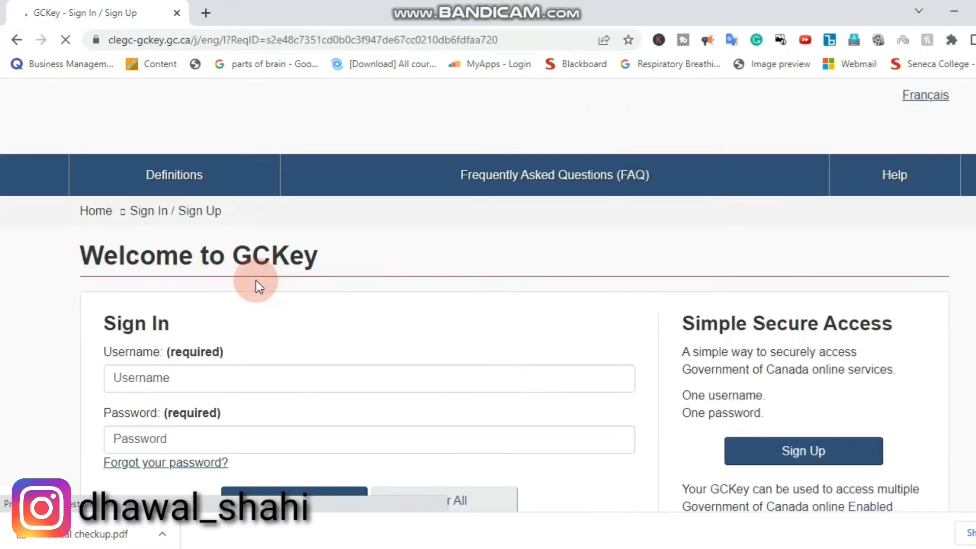
{"action": "left_click", "coordinate": [267, 377]}
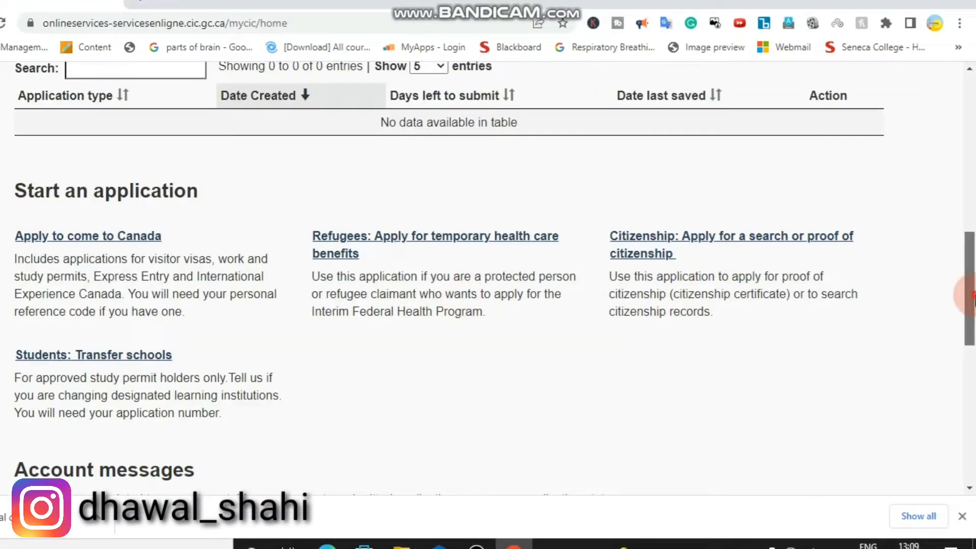
{"action": "left_click_drag", "start_coordinate": [968, 305], "coordinate": [966, 262]}
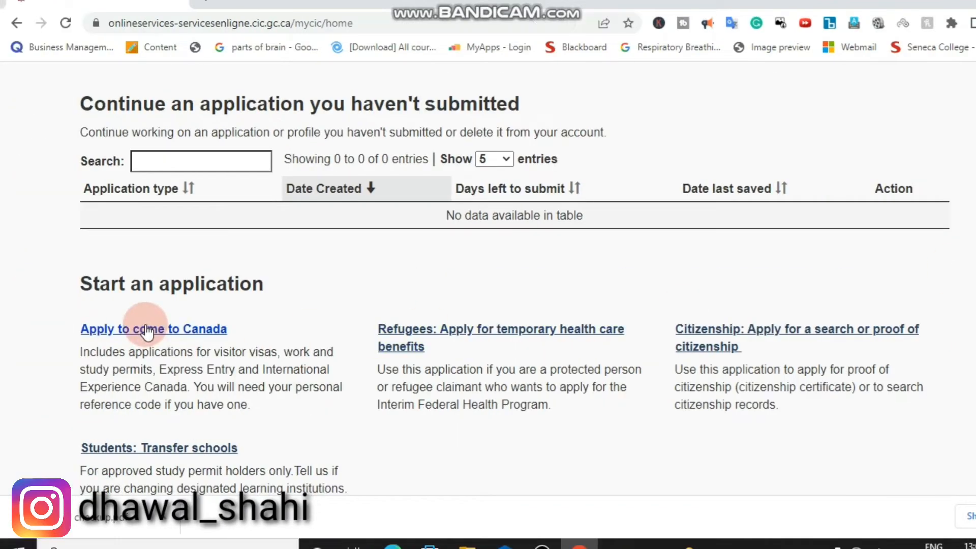
{"action": "left_click", "coordinate": [147, 330]}
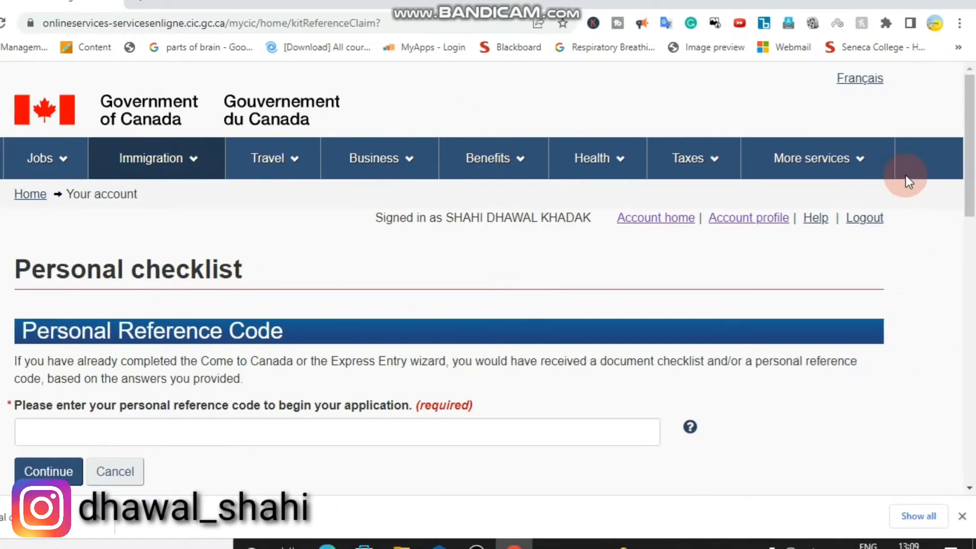
Without a personal reference code, open the eligibility questionnaire for a visitor visa, study and/or work permit.
{"action": "scroll", "coordinate": [905, 188], "scroll_direction": "down", "scroll_amount": 2}
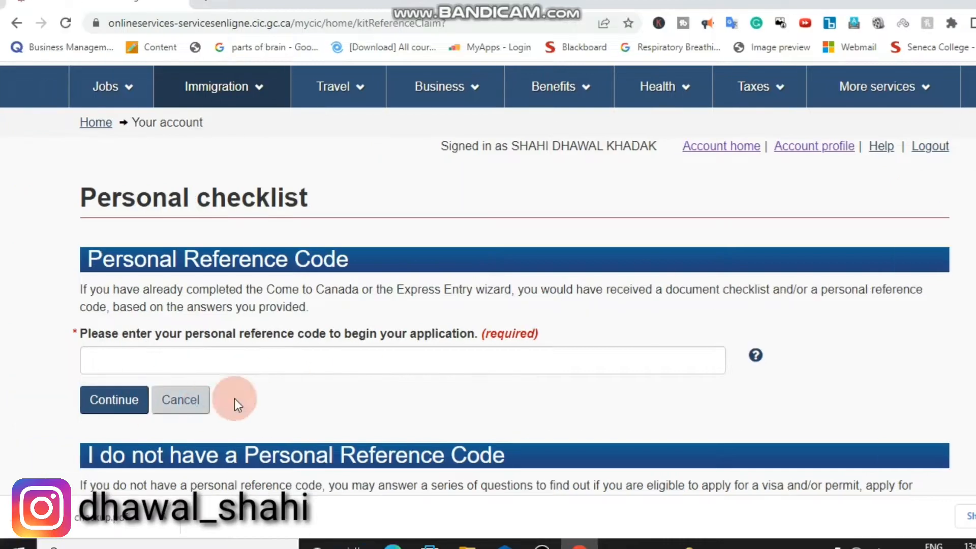
{"action": "left_click_drag", "start_coordinate": [965, 194], "coordinate": [971, 326]}
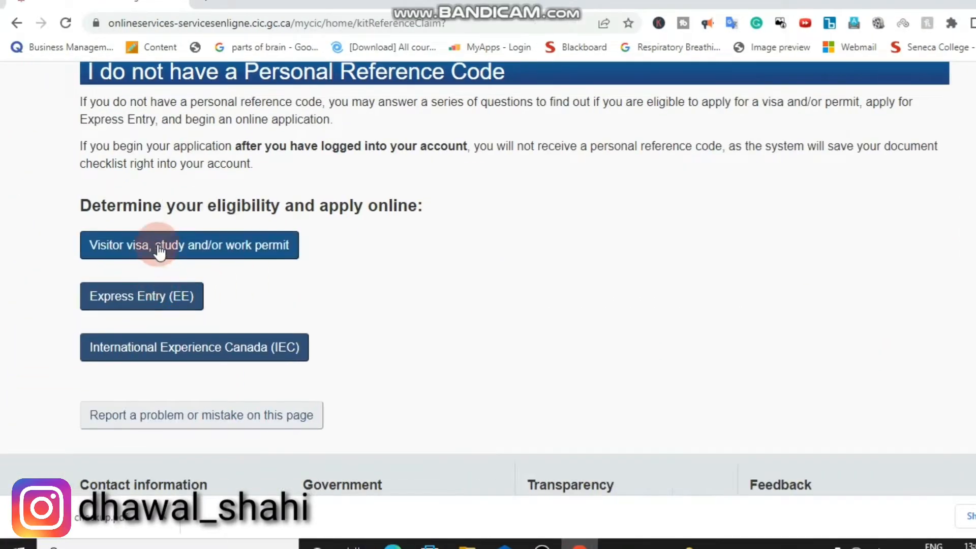
{"action": "left_click", "coordinate": [159, 250]}
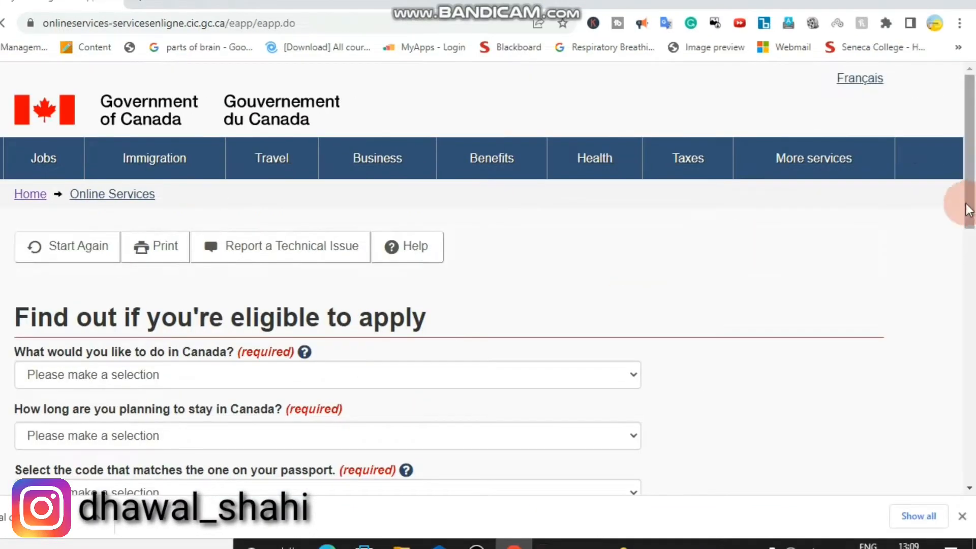
Set the purpose in Canada to Work and the planned stay to "Temporarily - more than 6 months".
{"action": "scroll", "coordinate": [967, 178], "scroll_direction": "down", "scroll_amount": 4}
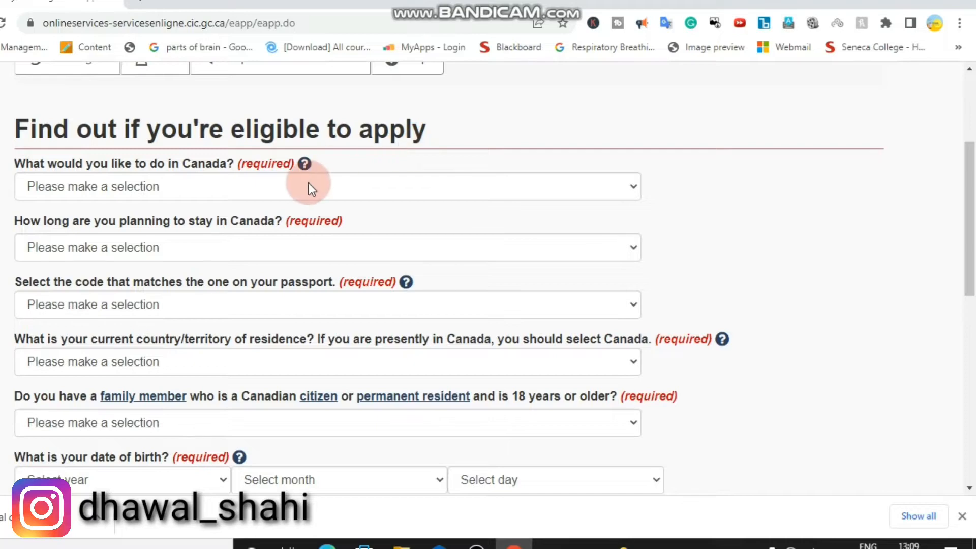
{"action": "left_click", "coordinate": [309, 187]}
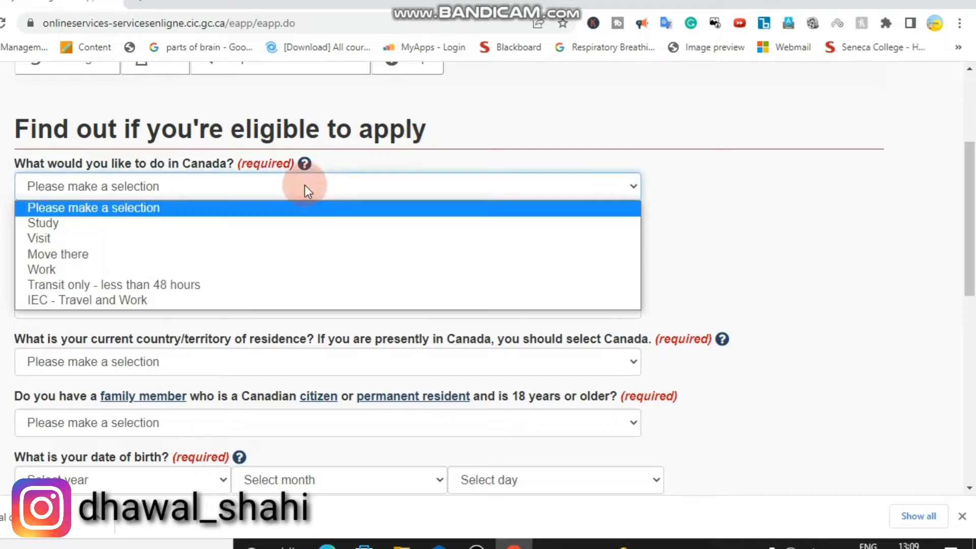
{"action": "left_click", "coordinate": [267, 269]}
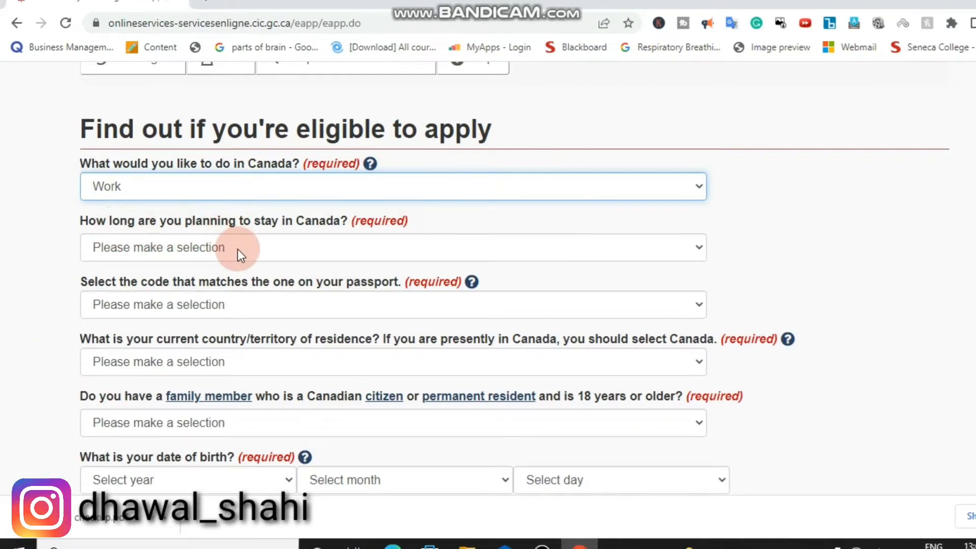
{"action": "left_click", "coordinate": [239, 252]}
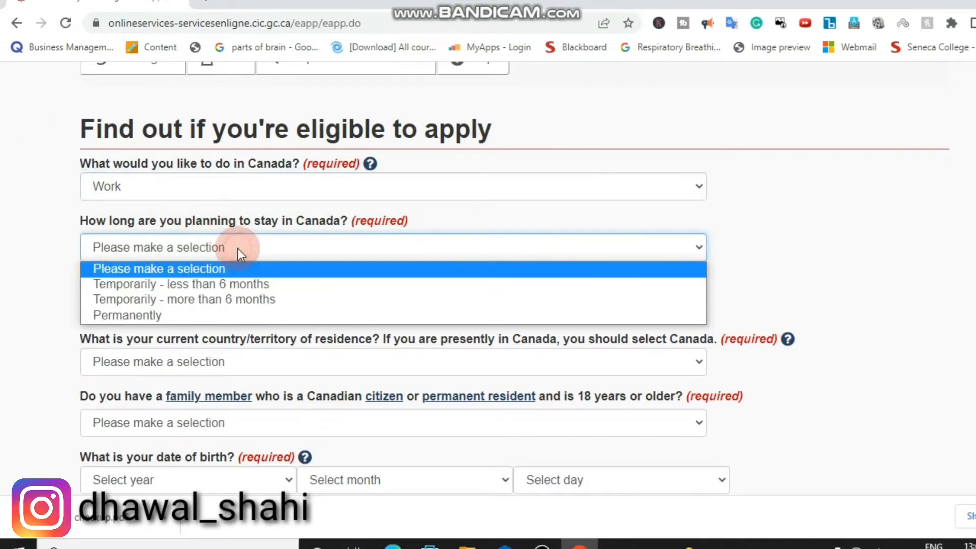
{"action": "left_click", "coordinate": [227, 295]}
{"action": "left_click", "coordinate": [187, 253]}
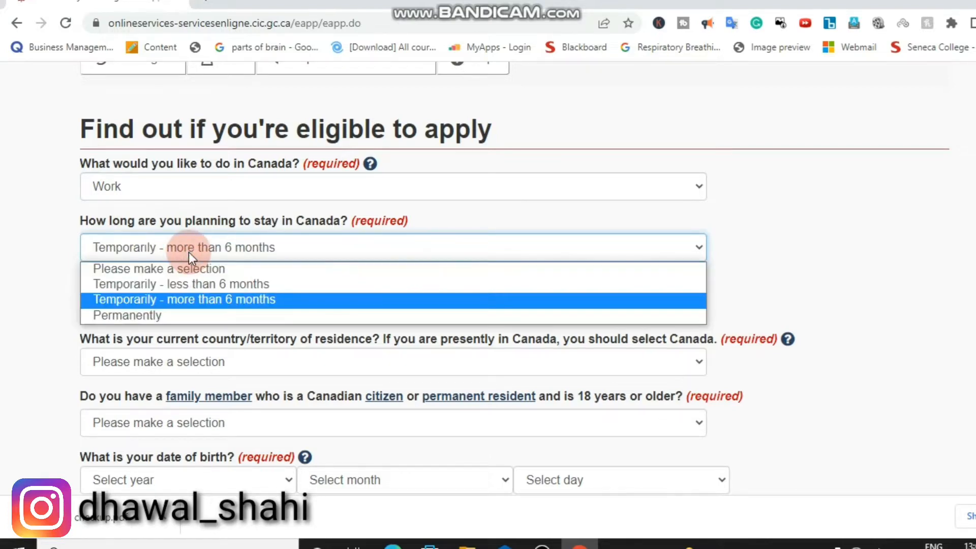
{"action": "left_click", "coordinate": [185, 252]}
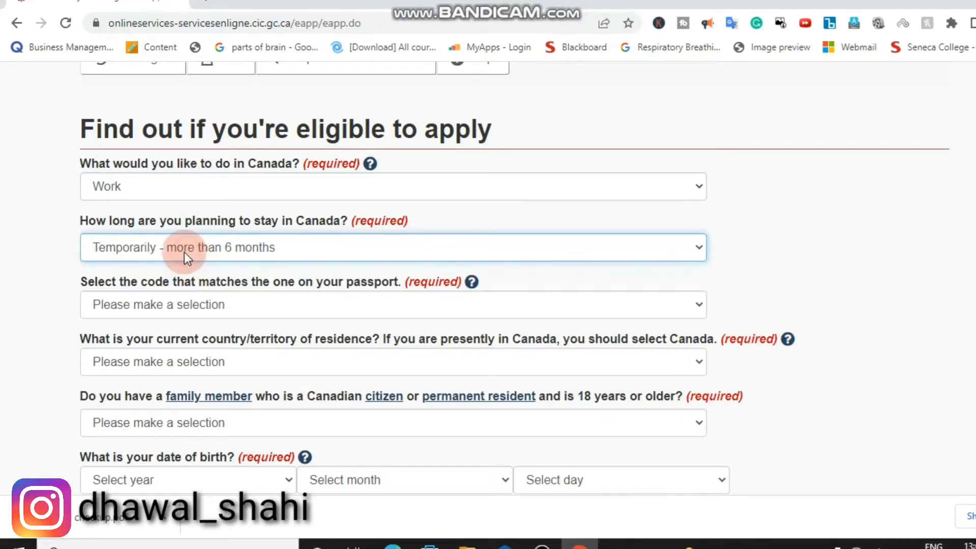
Set the passport code in the eligibility questionnaire to IND (India).
{"action": "left_click", "coordinate": [176, 305]}
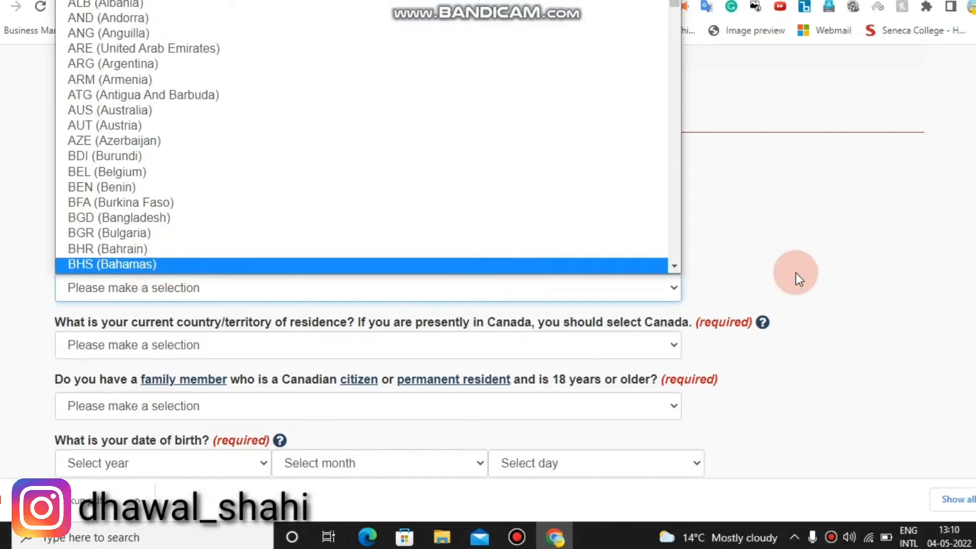
{"action": "left_click", "coordinate": [794, 272]}
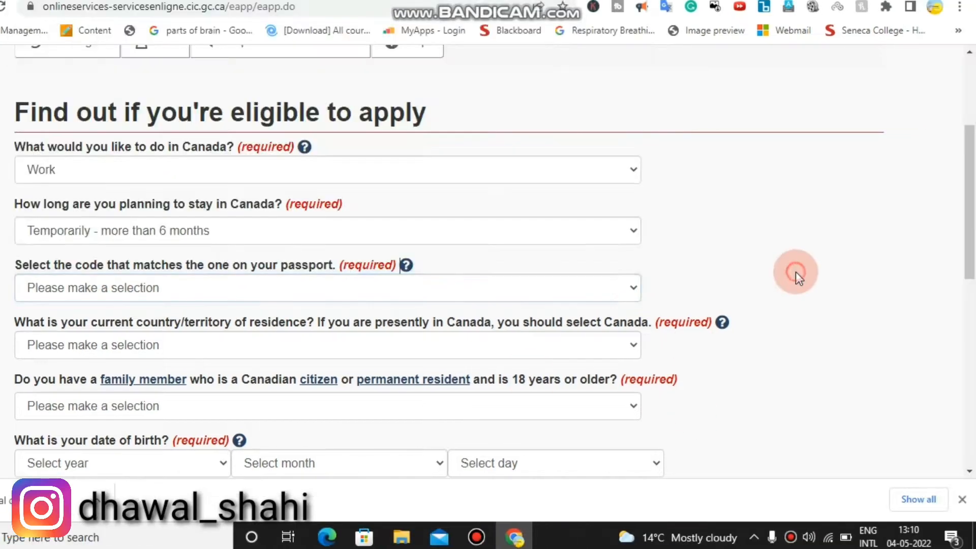
{"action": "left_click", "coordinate": [586, 288]}
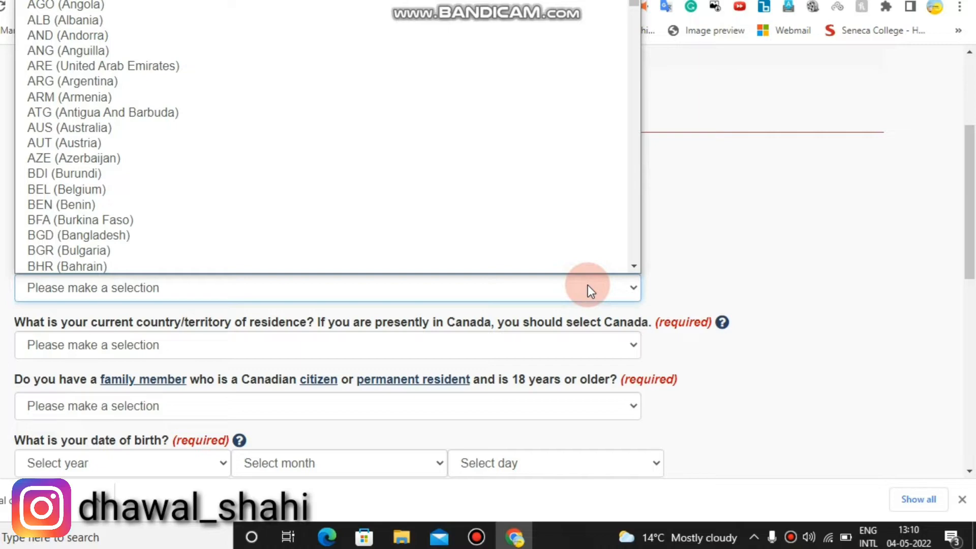
{"action": "key", "text": "i"}
{"action": "key", "text": "n"}
{"action": "left_click", "coordinate": [520, 268]}
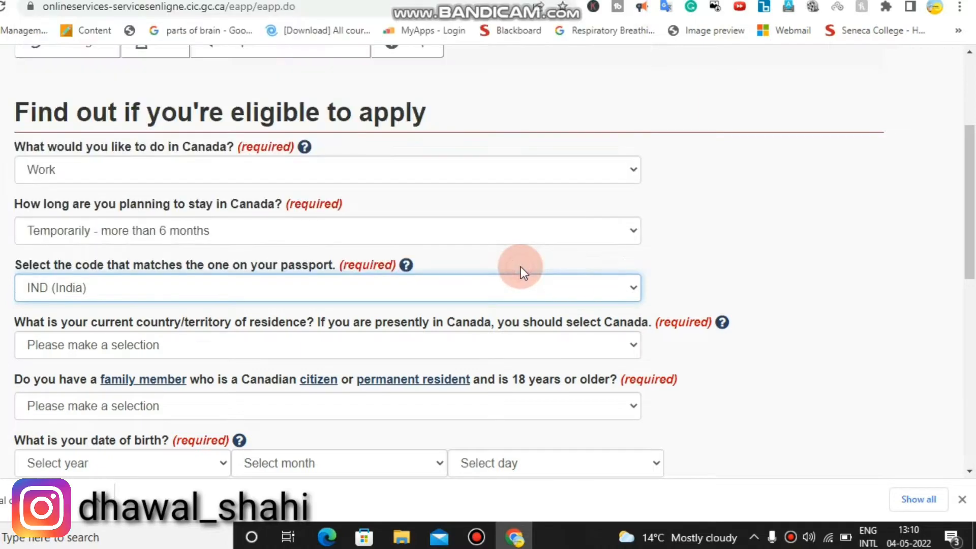
{"action": "left_click_drag", "start_coordinate": [967, 217], "coordinate": [967, 273]}
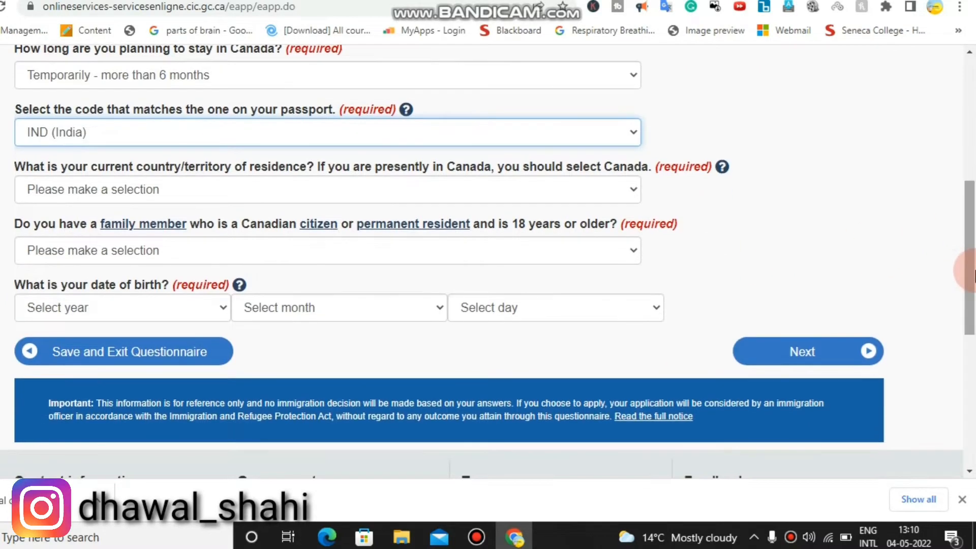
Set the current country of residence in the eligibility questionnaire to Canada.
{"action": "left_click", "coordinate": [383, 183]}
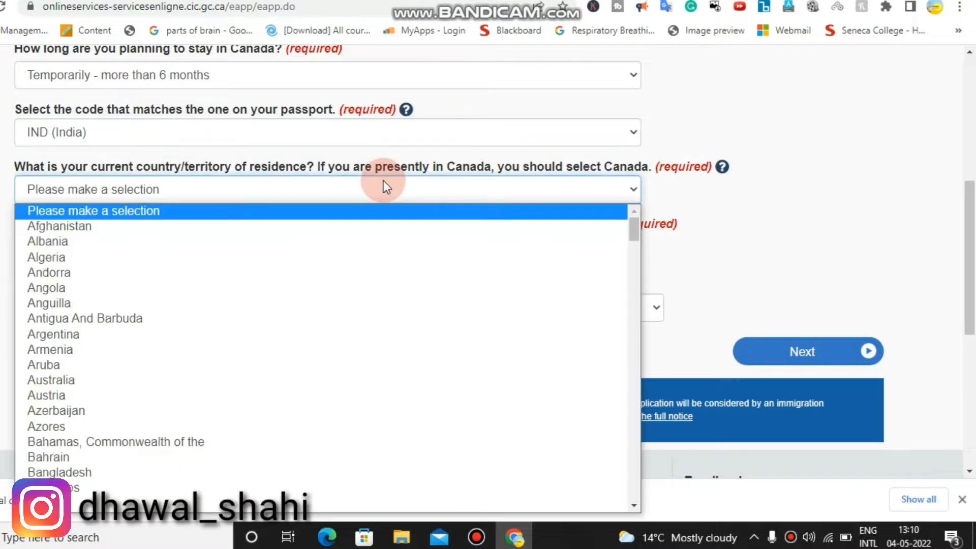
{"action": "key", "text": "o"}
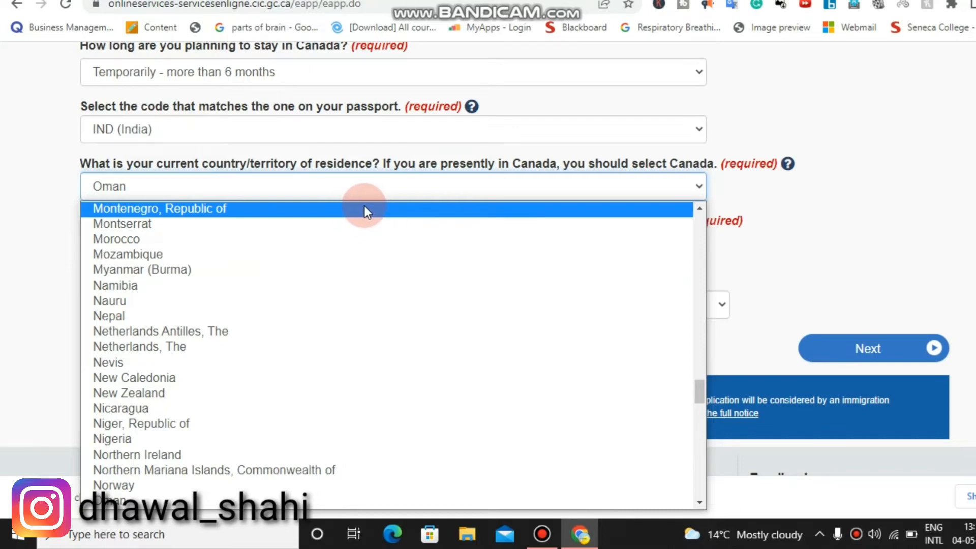
{"action": "left_click", "coordinate": [386, 193]}
{"action": "left_click", "coordinate": [386, 193]}
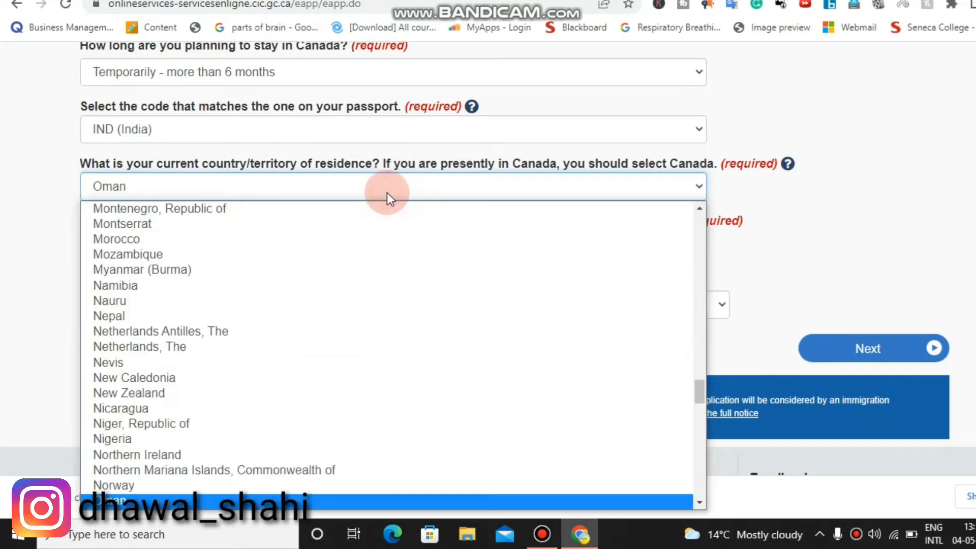
{"action": "key", "text": "c"}
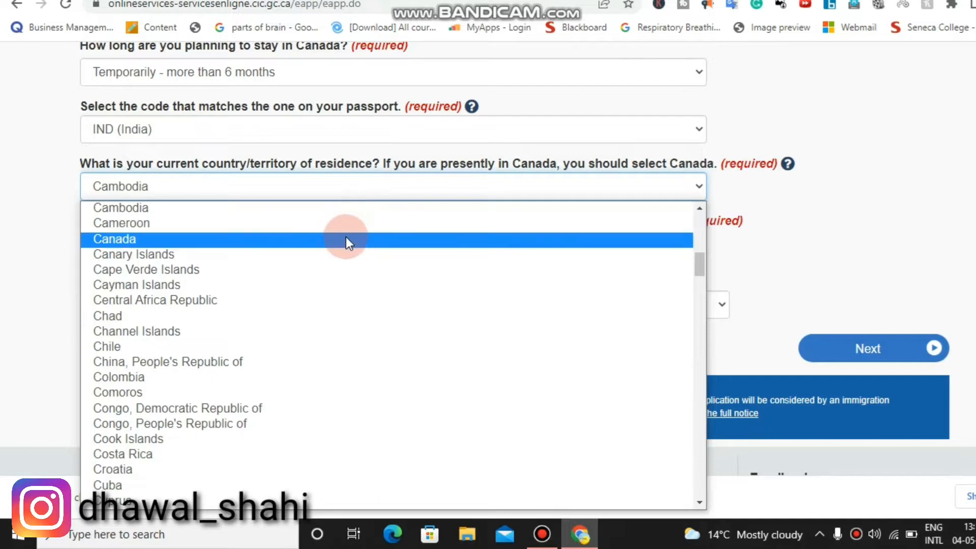
{"action": "left_click", "coordinate": [346, 239]}
Answer No to having an adult family member who is a Canadian citizen or permanent resident, and open the birth year choices.
{"action": "left_click", "coordinate": [245, 243]}
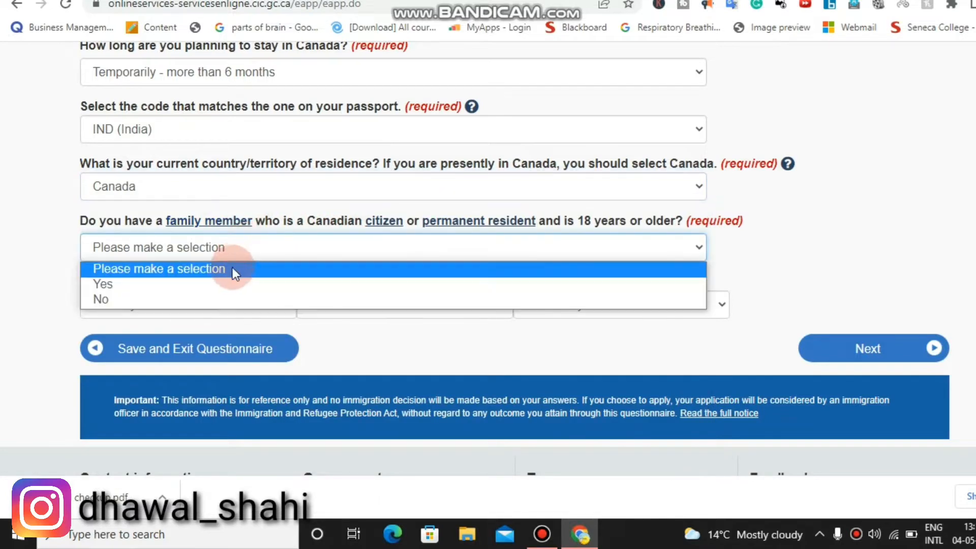
{"action": "left_click", "coordinate": [221, 297]}
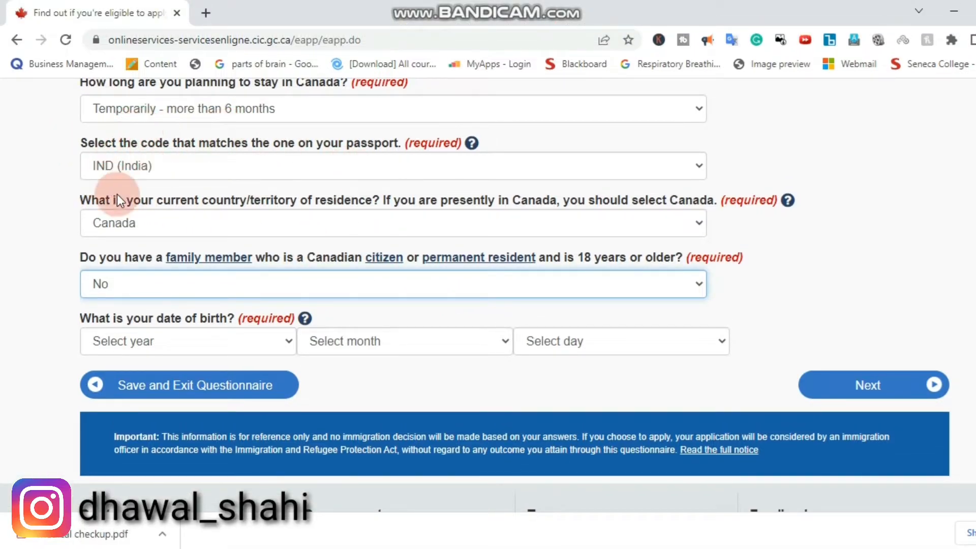
{"action": "scroll", "coordinate": [743, 246], "scroll_direction": "up", "scroll_amount": 2}
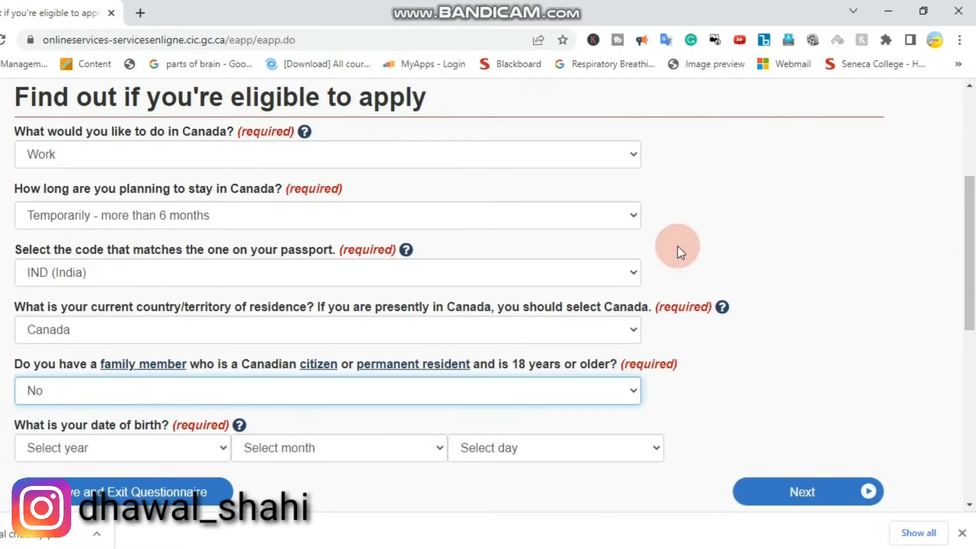
{"action": "left_click", "coordinate": [195, 205]}
{"action": "left_click", "coordinate": [22, 261]}
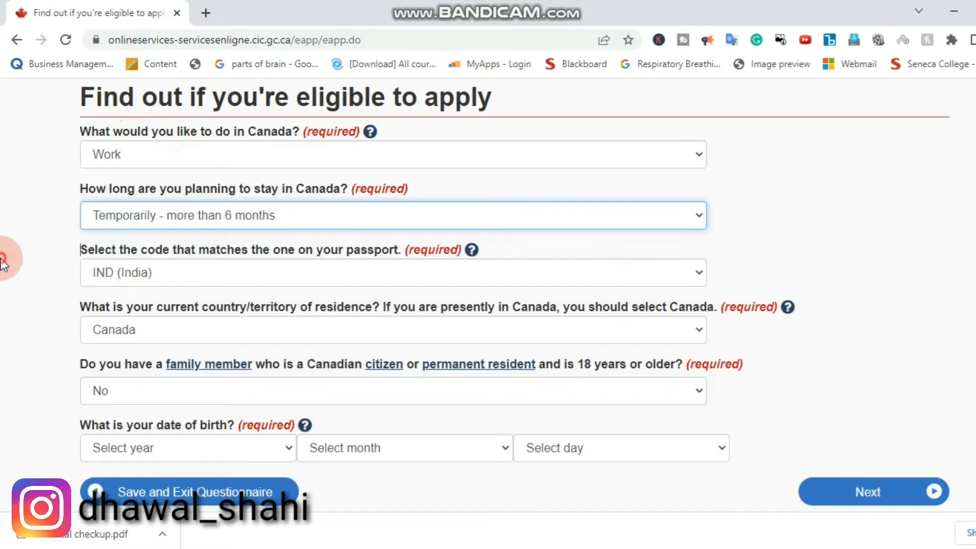
{"action": "left_click", "coordinate": [172, 400]}
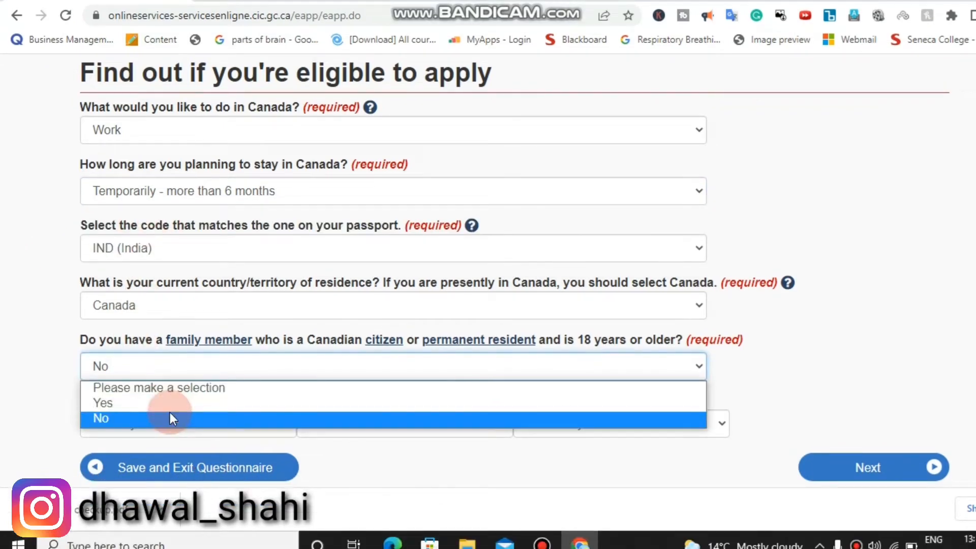
{"action": "left_click", "coordinate": [169, 440]}
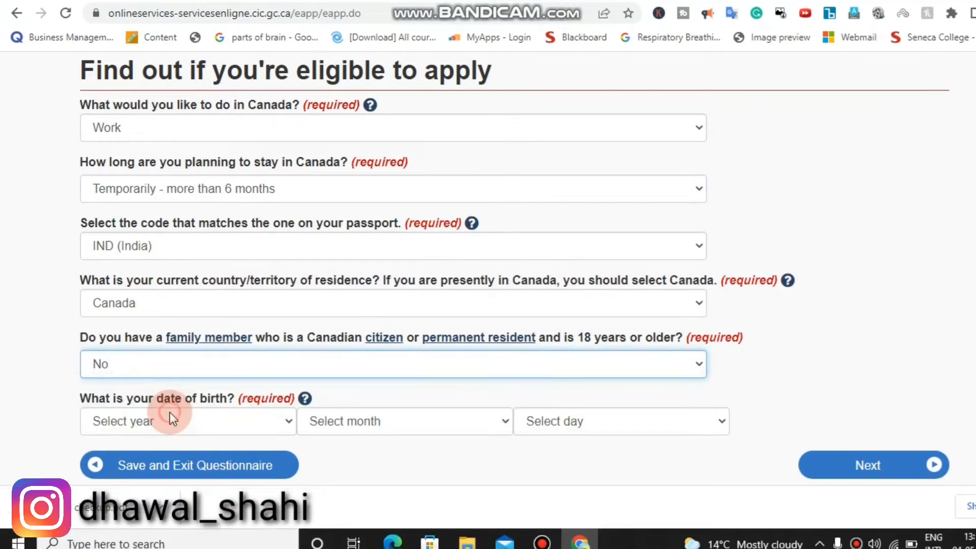
{"action": "left_click", "coordinate": [191, 416]}
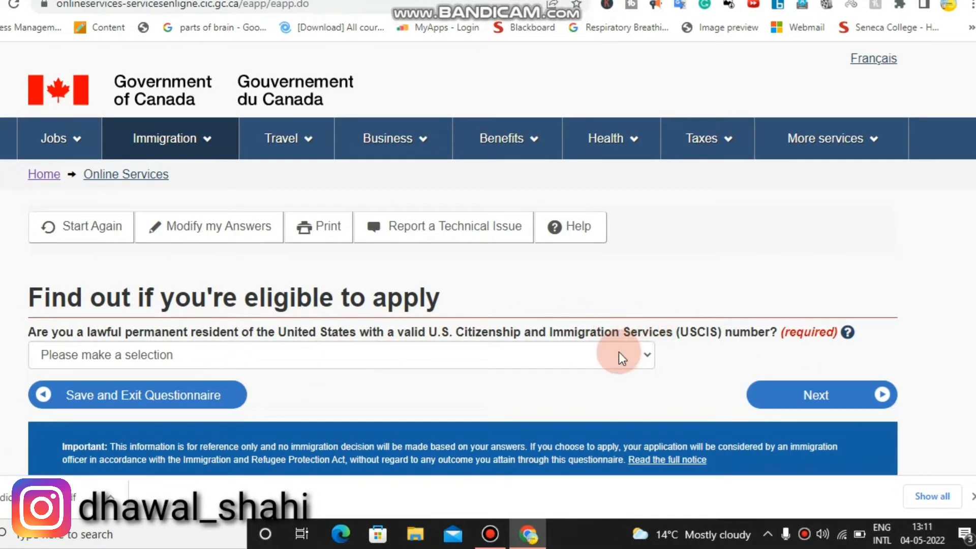
Answer No to being a lawful U.S. permanent resident with a valid USCIS number and continue the questionnaire.
{"action": "left_click", "coordinate": [619, 356]}
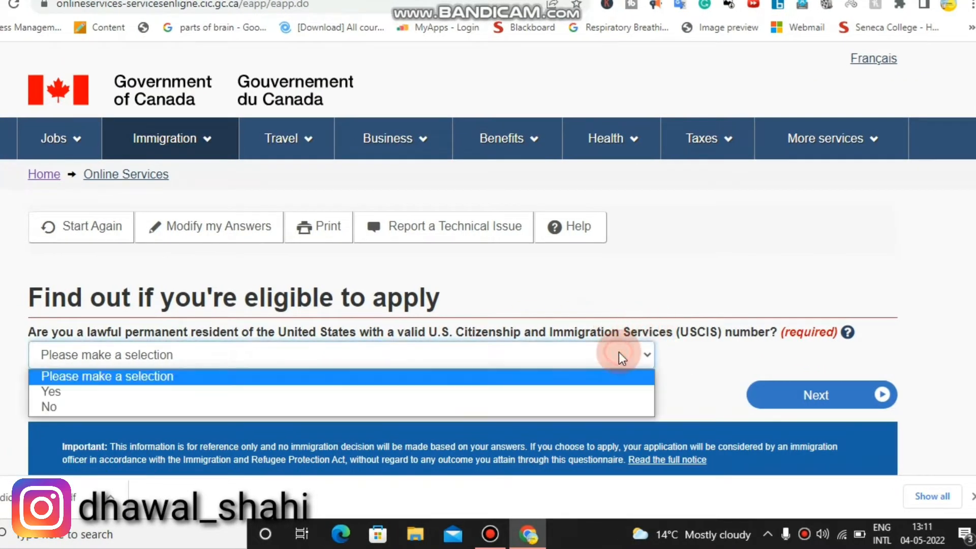
{"action": "left_click", "coordinate": [522, 408]}
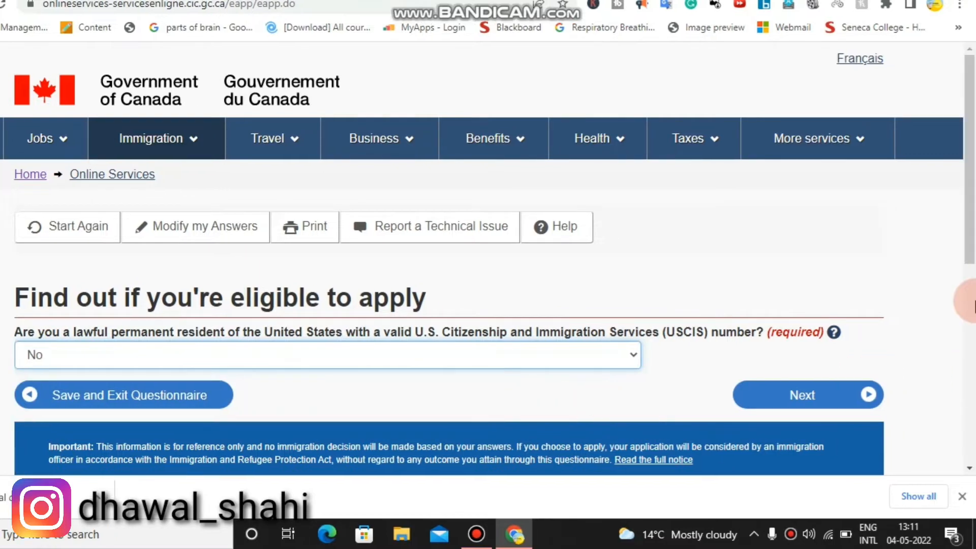
{"action": "scroll", "coordinate": [973, 244], "scroll_direction": "down", "scroll_amount": 1}
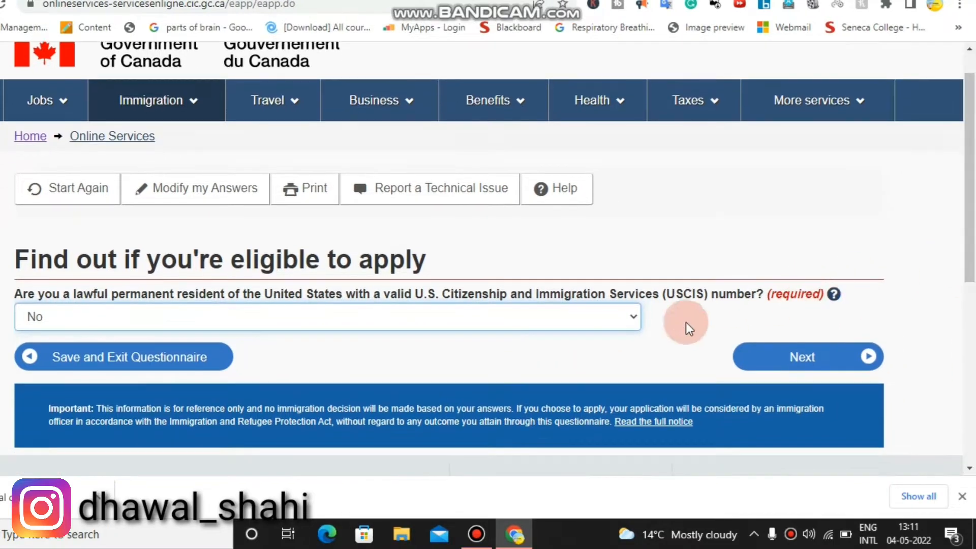
{"action": "left_click", "coordinate": [798, 356]}
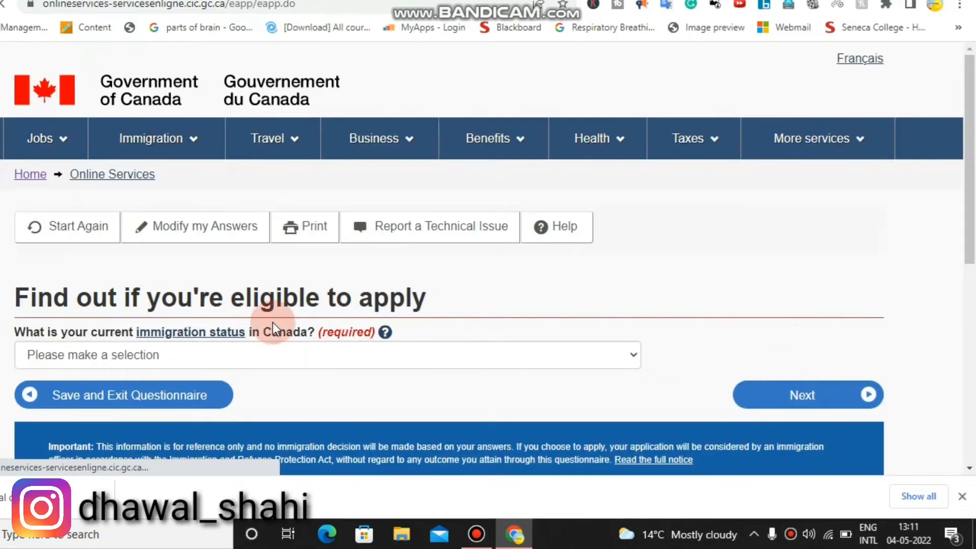
Set the current immigration status in Canada to Student and continue to the following question.
{"action": "left_click", "coordinate": [245, 360]}
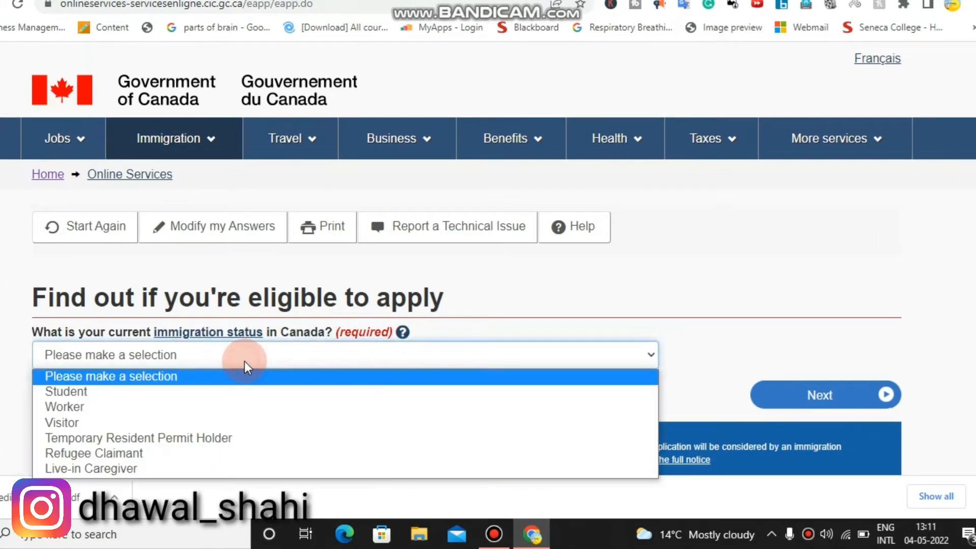
{"action": "left_click", "coordinate": [245, 391]}
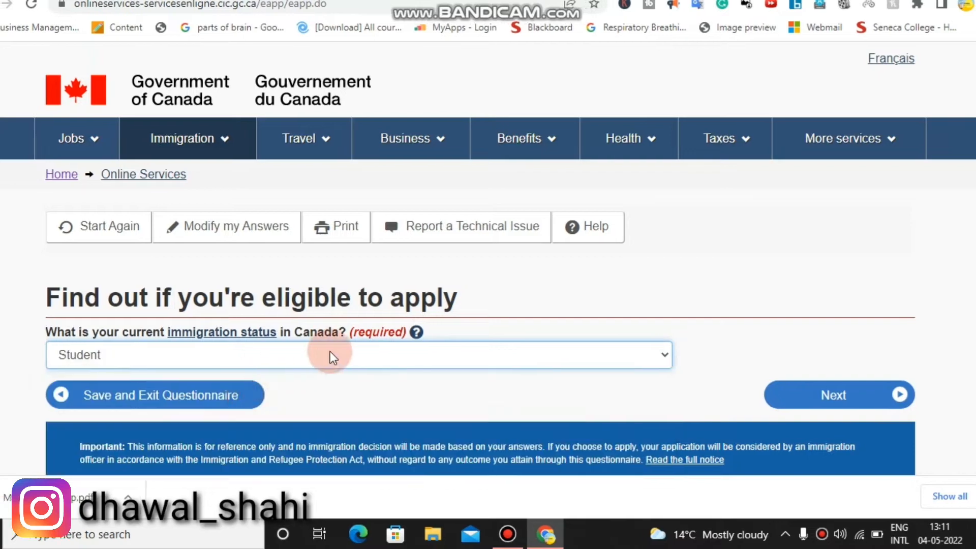
{"action": "left_click", "coordinate": [344, 355]}
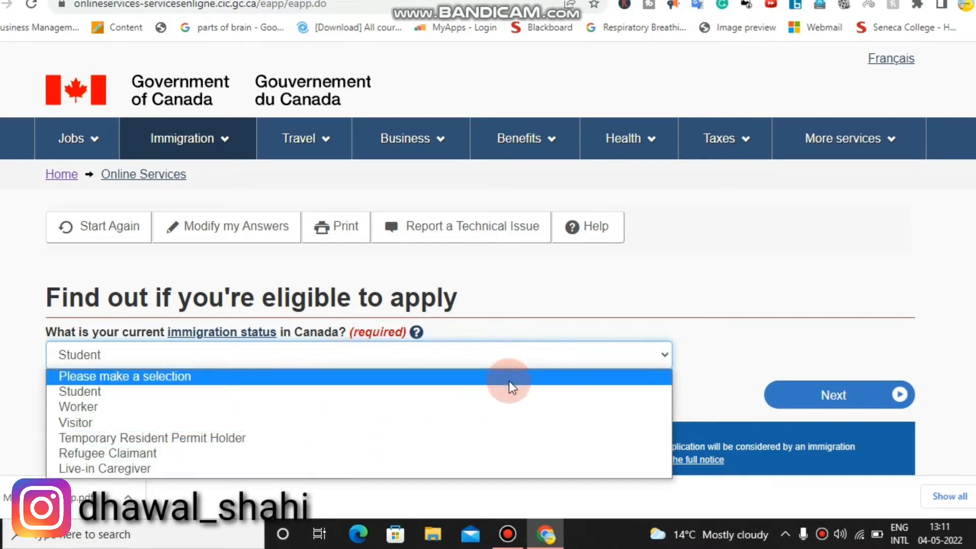
{"action": "left_click", "coordinate": [509, 394]}
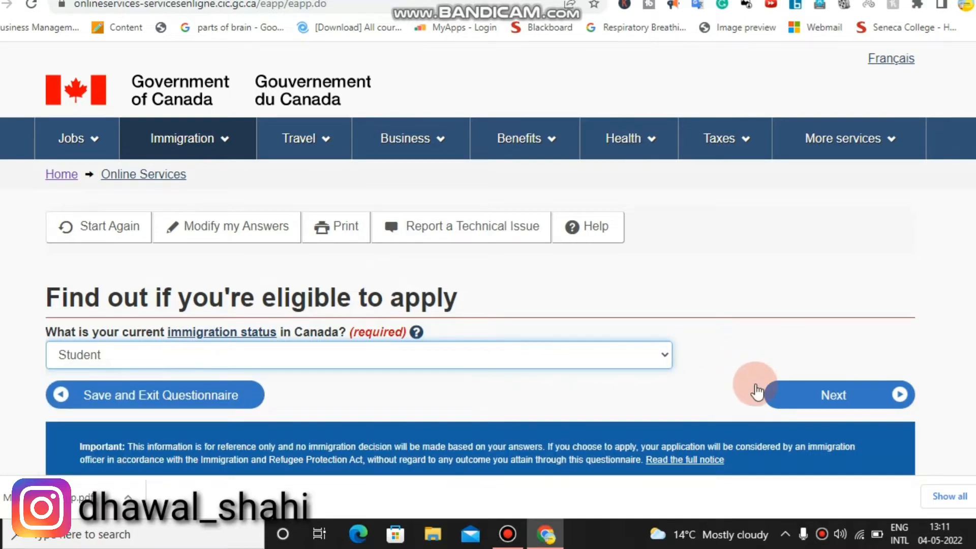
{"action": "left_click", "coordinate": [782, 394]}
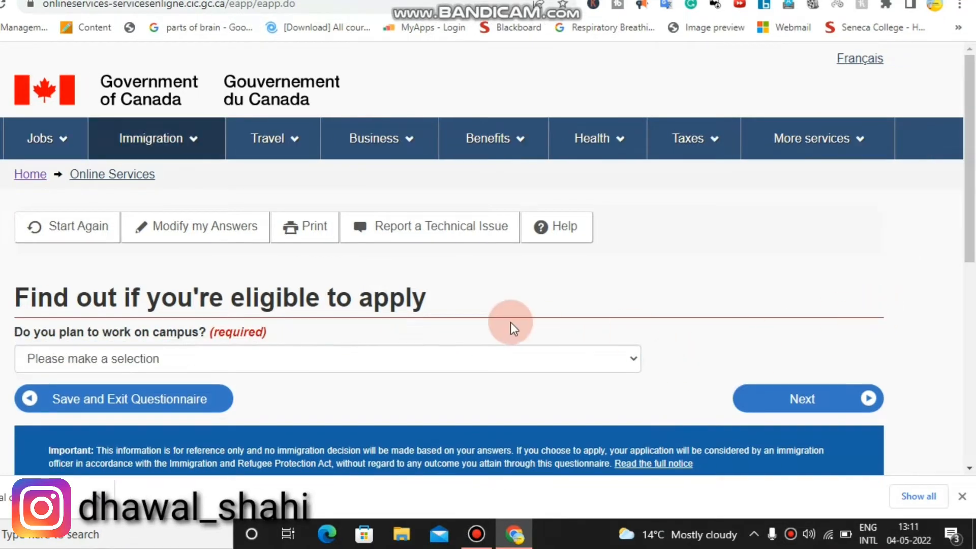
Answer No to planning to work on campus and go on to the following questions.
{"action": "left_click", "coordinate": [412, 358]}
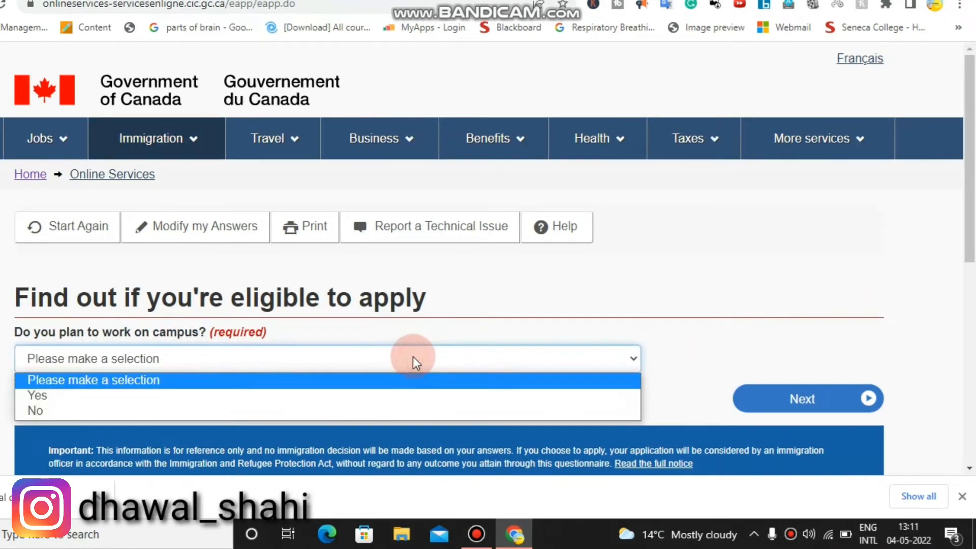
{"action": "left_click", "coordinate": [380, 409]}
{"action": "left_click", "coordinate": [768, 396]}
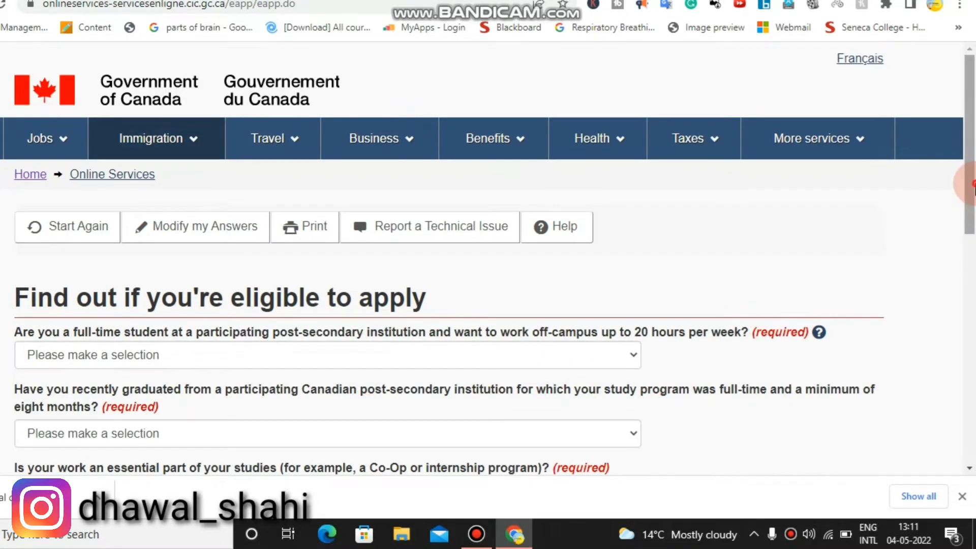
Answer No to being a full-time student wanting off-campus work and Yes to having recently graduated from a participating Canadian post-secondary institution.
{"action": "left_click_drag", "start_coordinate": [968, 185], "coordinate": [968, 259]}
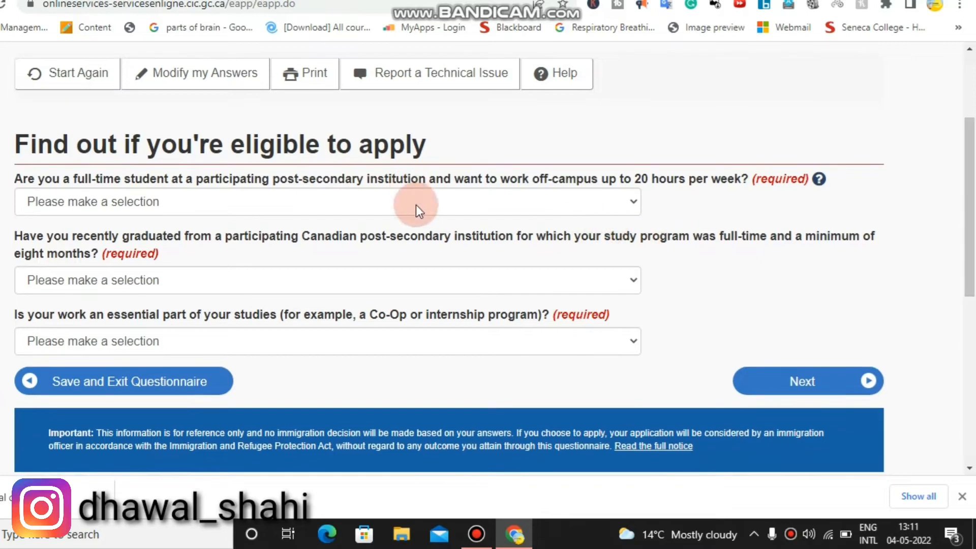
{"action": "left_click", "coordinate": [415, 206]}
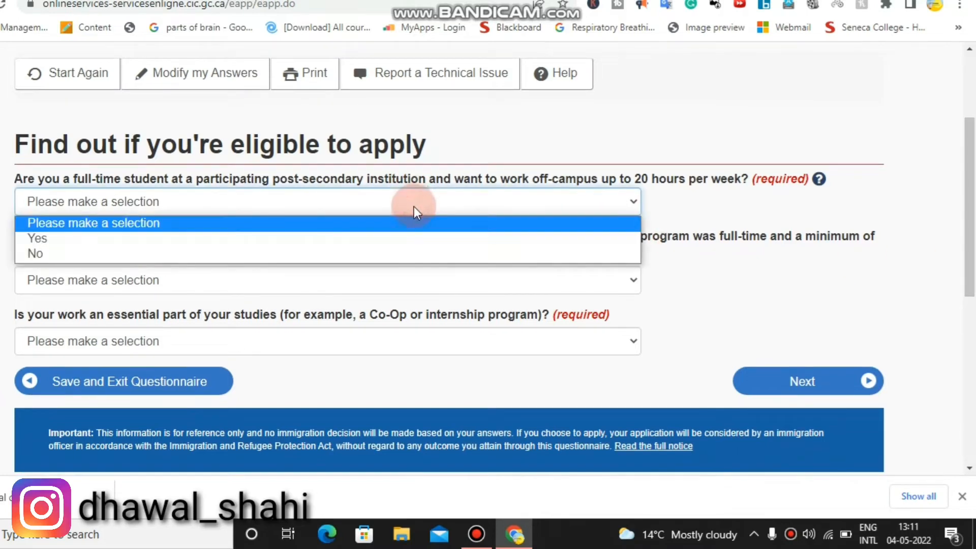
{"action": "left_click", "coordinate": [388, 254]}
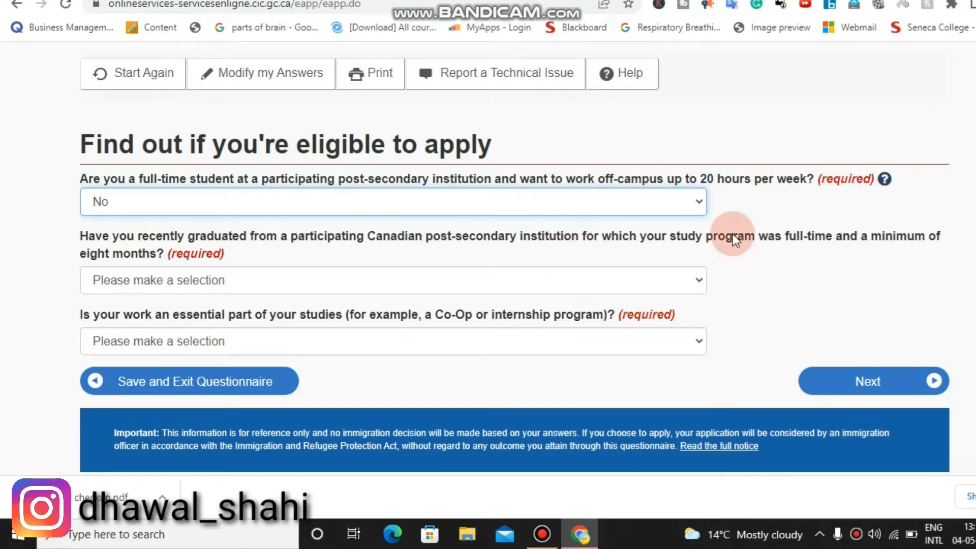
{"action": "left_click", "coordinate": [318, 288]}
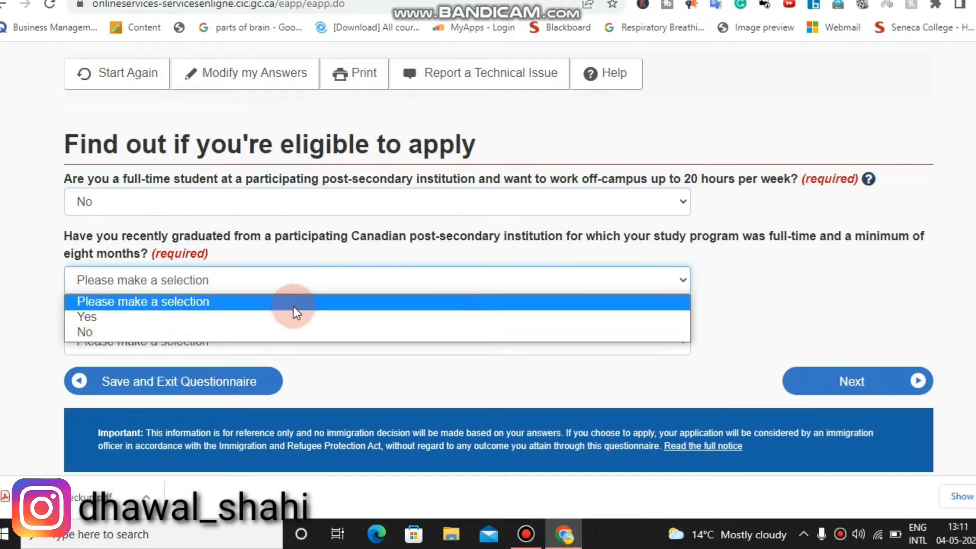
{"action": "left_click", "coordinate": [292, 314]}
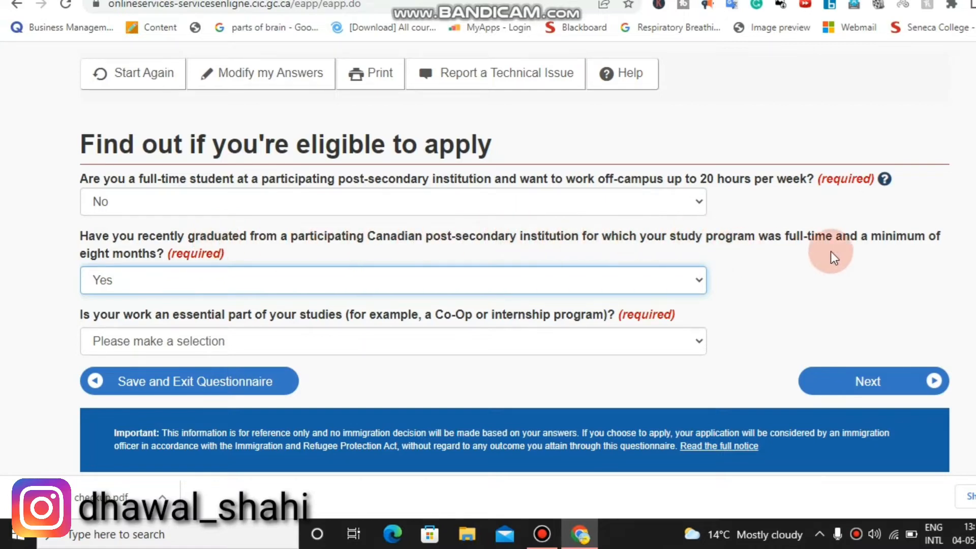
Answer No to the work being an essential part of the studies and continue the questionnaire.
{"action": "left_click", "coordinate": [309, 344]}
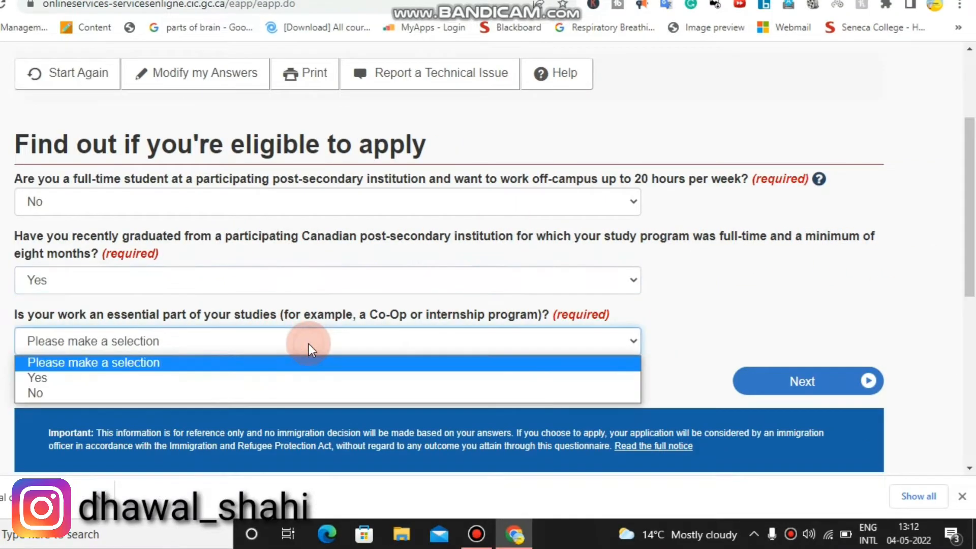
{"action": "left_click", "coordinate": [309, 393]}
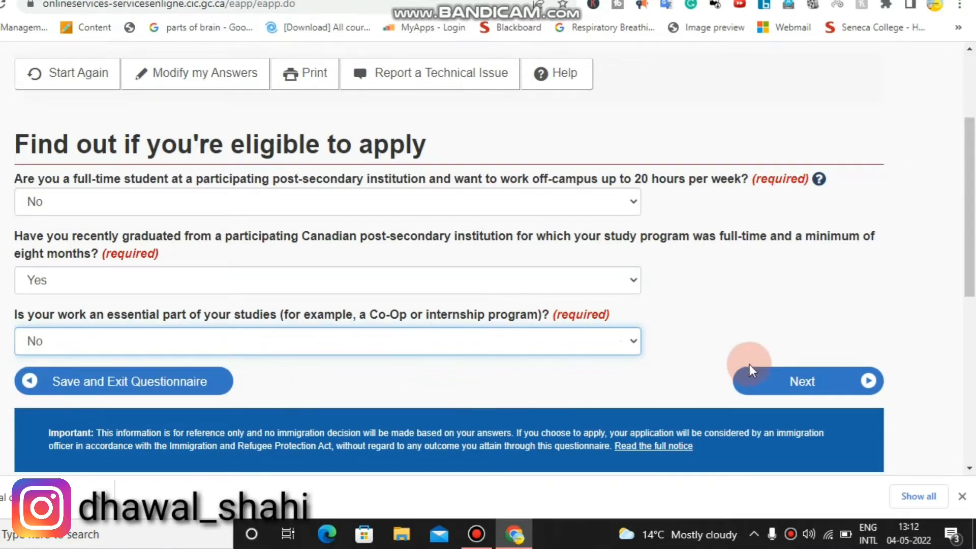
{"action": "left_click", "coordinate": [803, 377]}
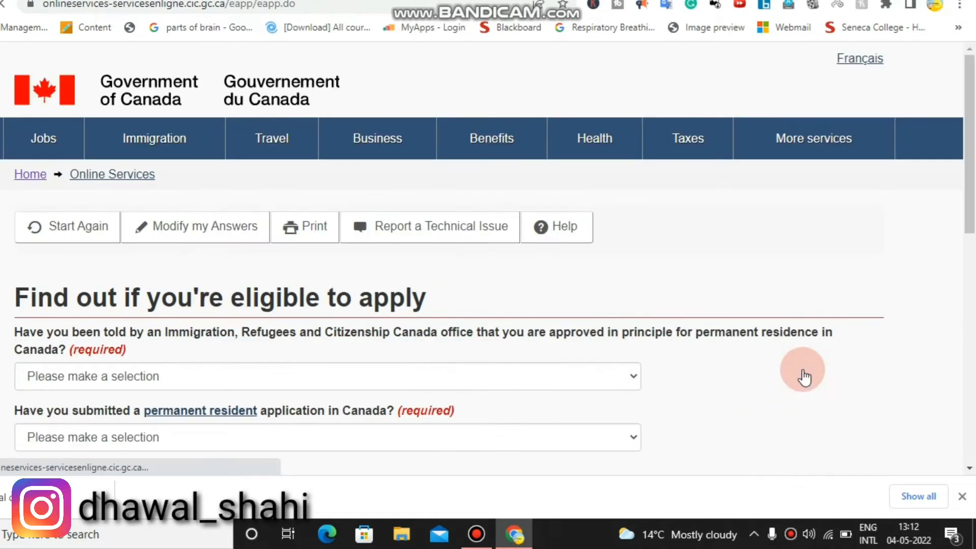
Answer No to approval in principle for permanent residence, a submitted permanent resident application and a written job offer.
{"action": "left_click_drag", "start_coordinate": [969, 233], "coordinate": [966, 178]}
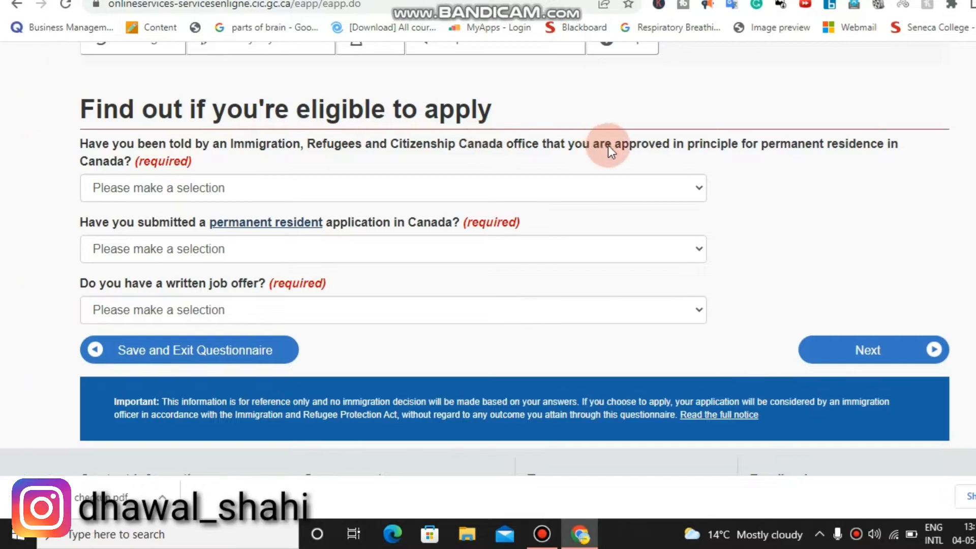
{"action": "left_click", "coordinate": [672, 188]}
{"action": "left_click", "coordinate": [557, 243]}
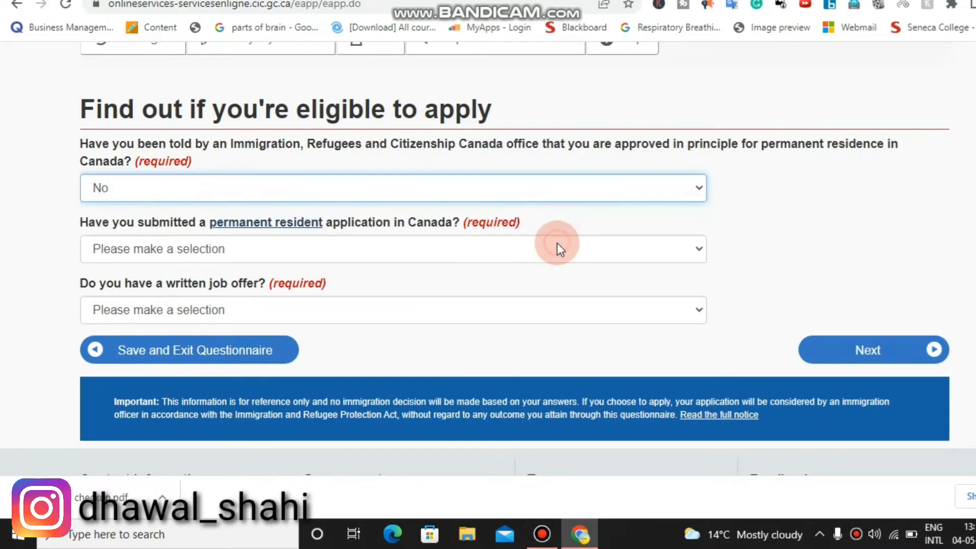
{"action": "left_click", "coordinate": [575, 261]}
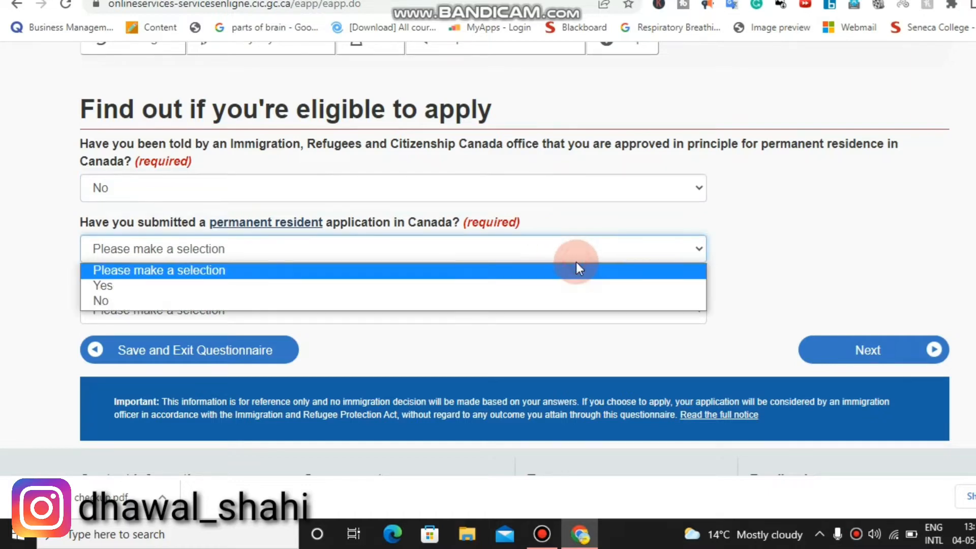
{"action": "left_click", "coordinate": [547, 301]}
{"action": "left_click", "coordinate": [534, 310]}
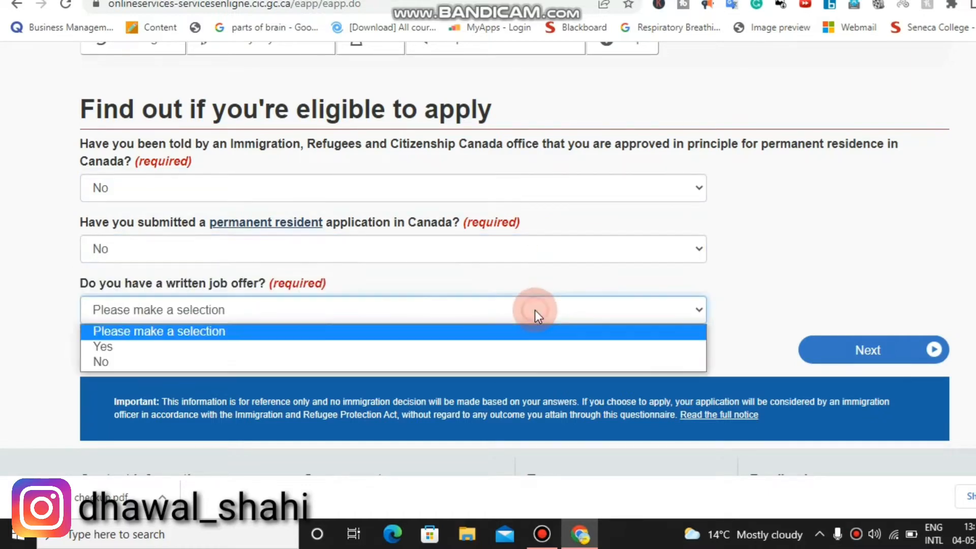
{"action": "left_click", "coordinate": [499, 360]}
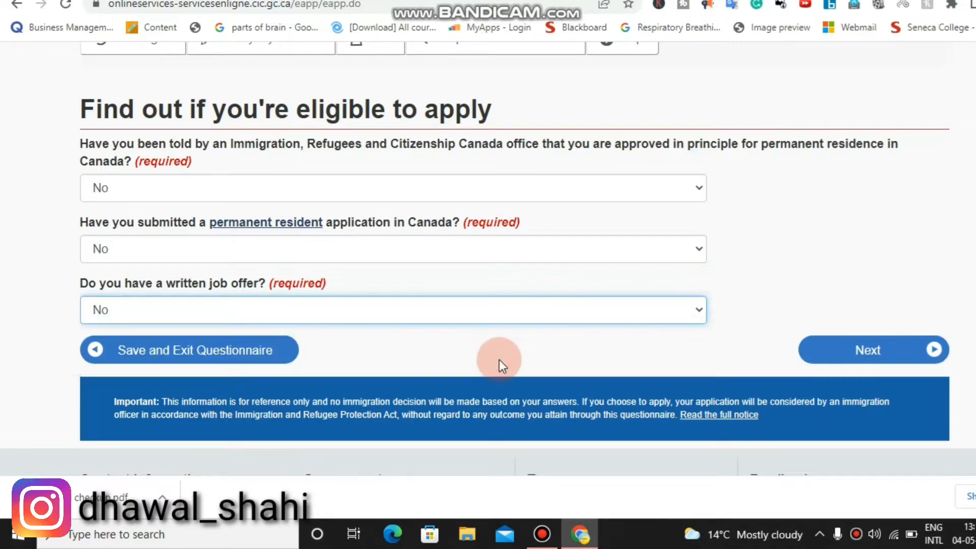
Continue the questionnaire and answer Yes to having the school's official completion letter and final transcript, and go on to the following questions.
{"action": "scroll", "coordinate": [968, 236], "scroll_direction": "up", "scroll_amount": 1}
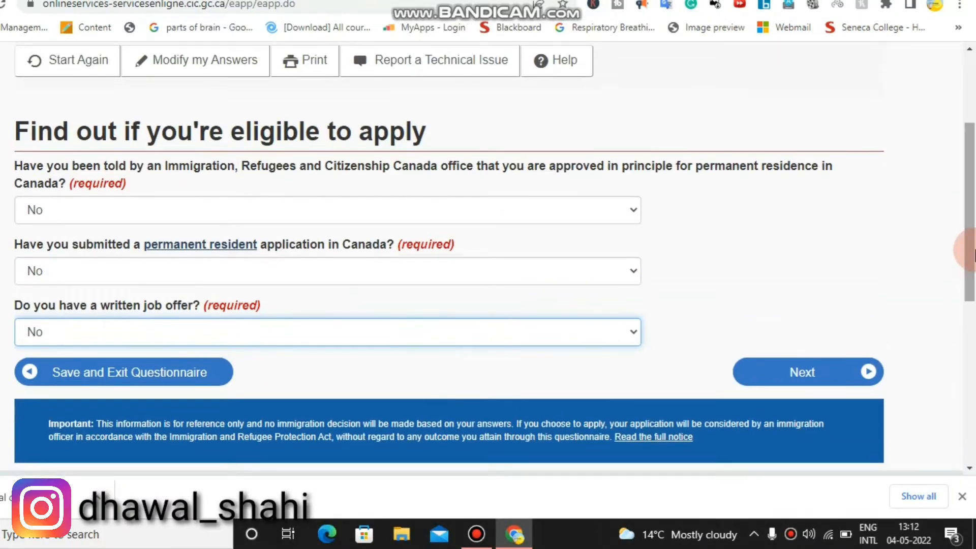
{"action": "left_click", "coordinate": [850, 389]}
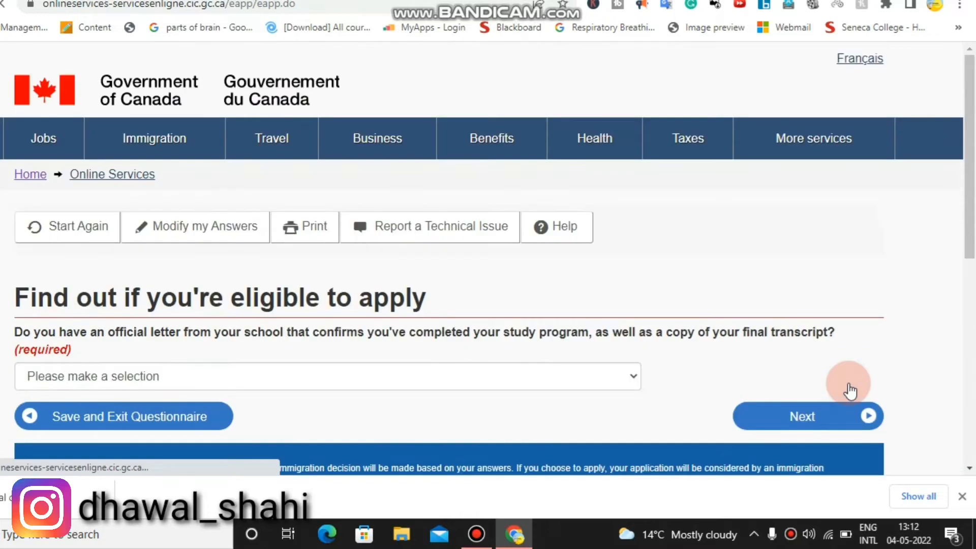
{"action": "left_click", "coordinate": [568, 388]}
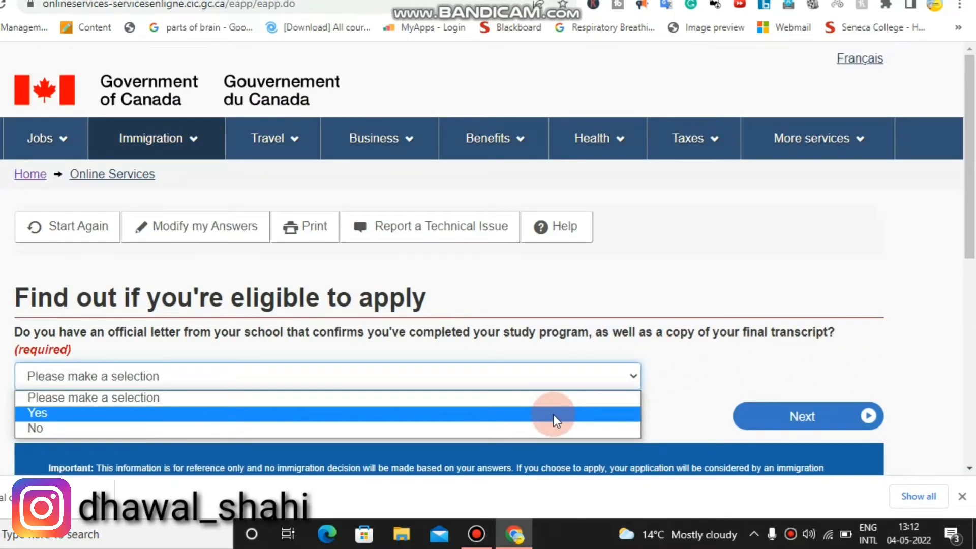
{"action": "left_click", "coordinate": [553, 414]}
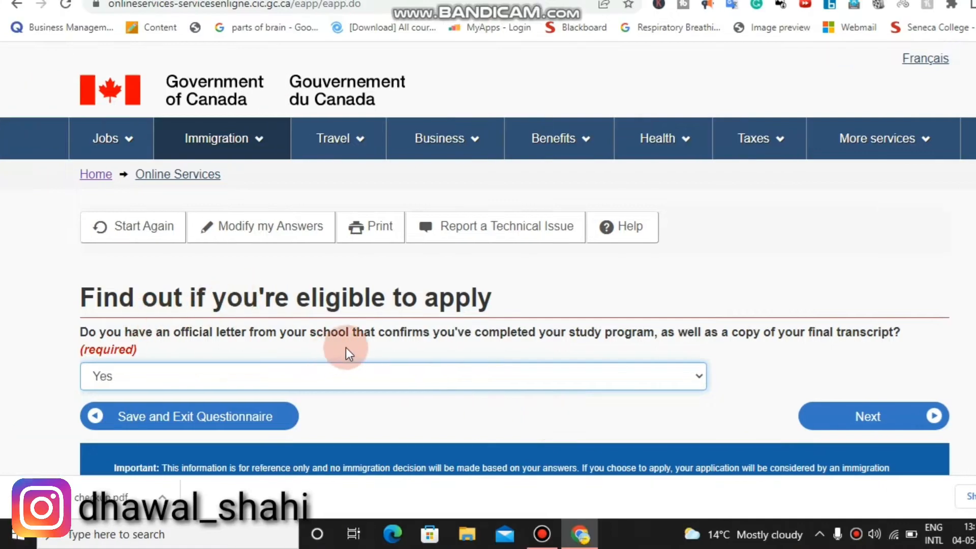
{"action": "left_click", "coordinate": [971, 269]}
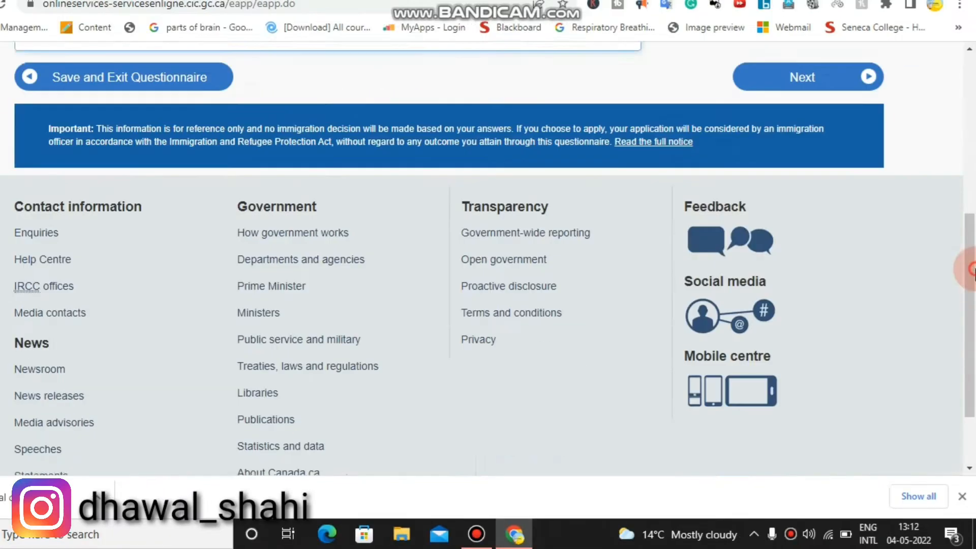
{"action": "scroll", "coordinate": [890, 244], "scroll_direction": "up", "scroll_amount": 4}
{"action": "left_click", "coordinate": [809, 219]}
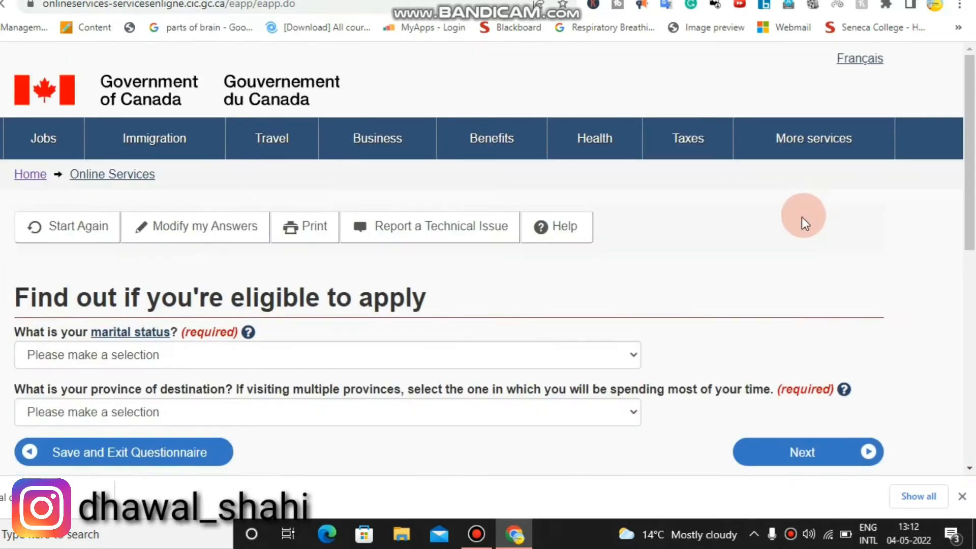
{"action": "left_click_drag", "start_coordinate": [967, 152], "coordinate": [967, 203]}
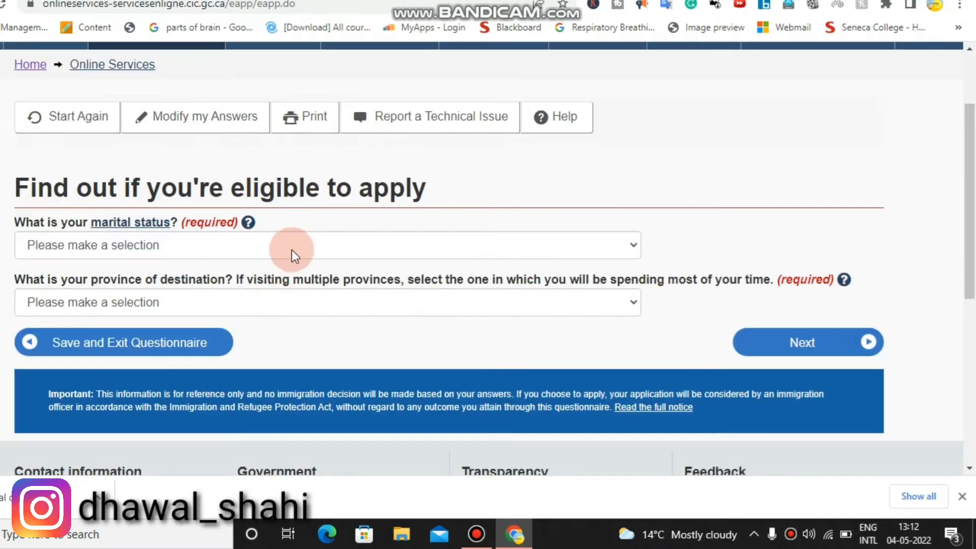
{"action": "left_click", "coordinate": [315, 248]}
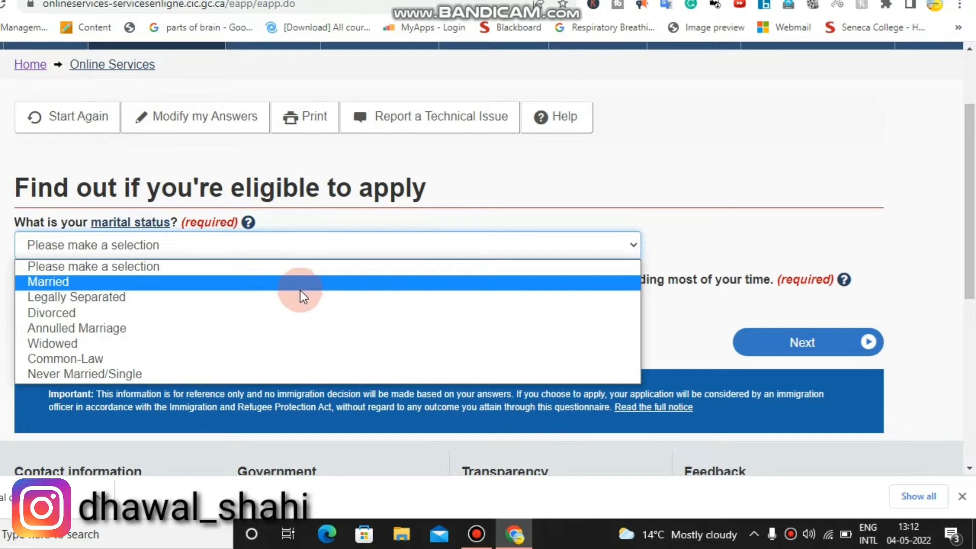
{"action": "left_click", "coordinate": [286, 371]}
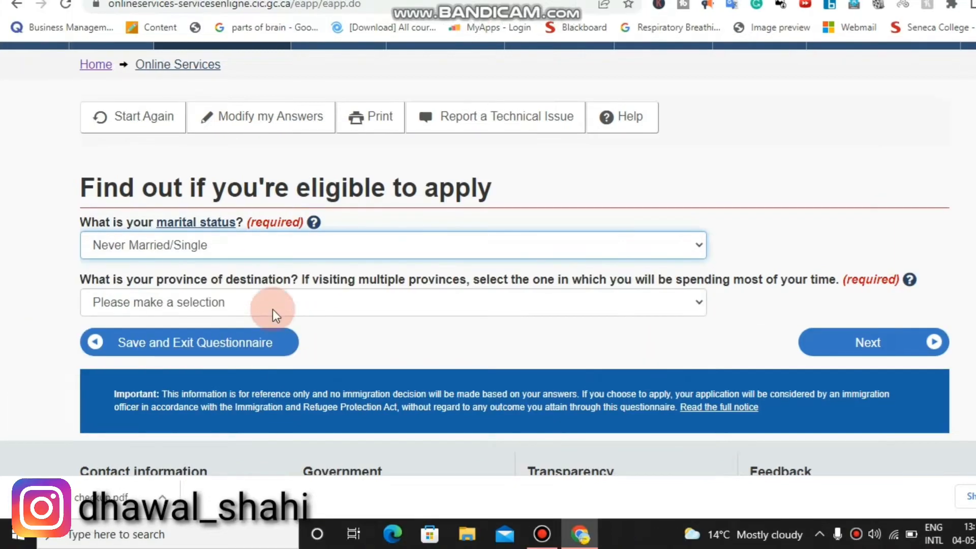
{"action": "left_click", "coordinate": [223, 344]}
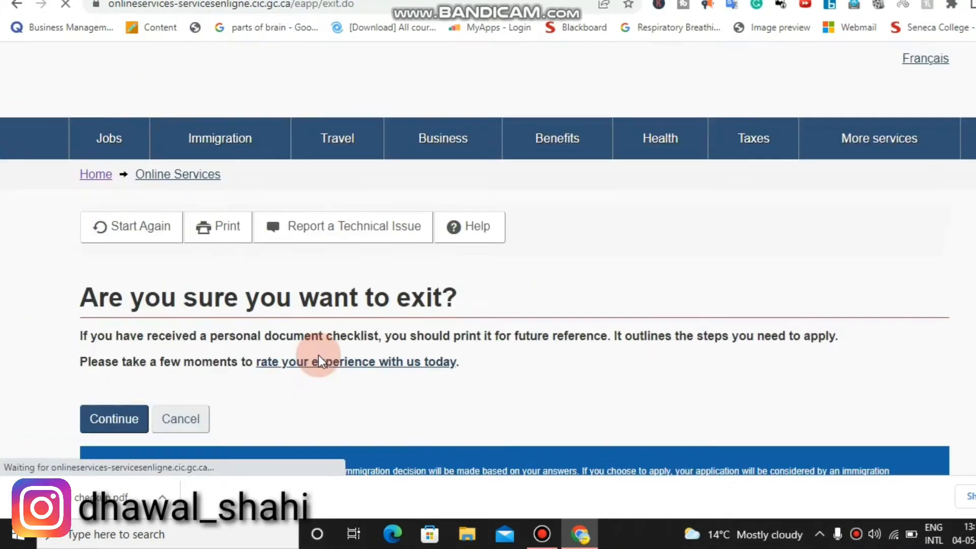
{"action": "left_click", "coordinate": [193, 421]}
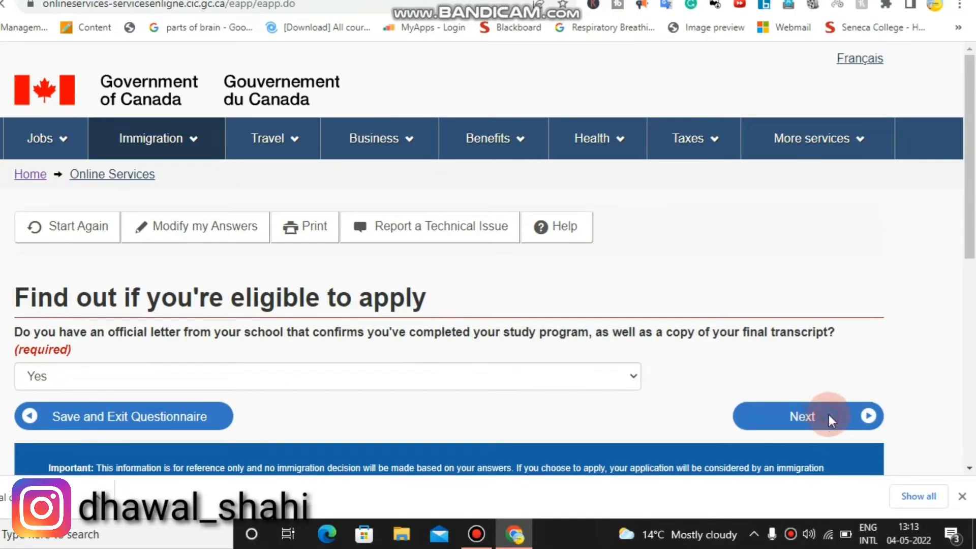
Continue past the school letter and transcript question and set the marital status to Never Married/Single.
{"action": "left_click", "coordinate": [828, 414]}
{"action": "scroll", "coordinate": [956, 284], "scroll_direction": "down", "scroll_amount": 1}
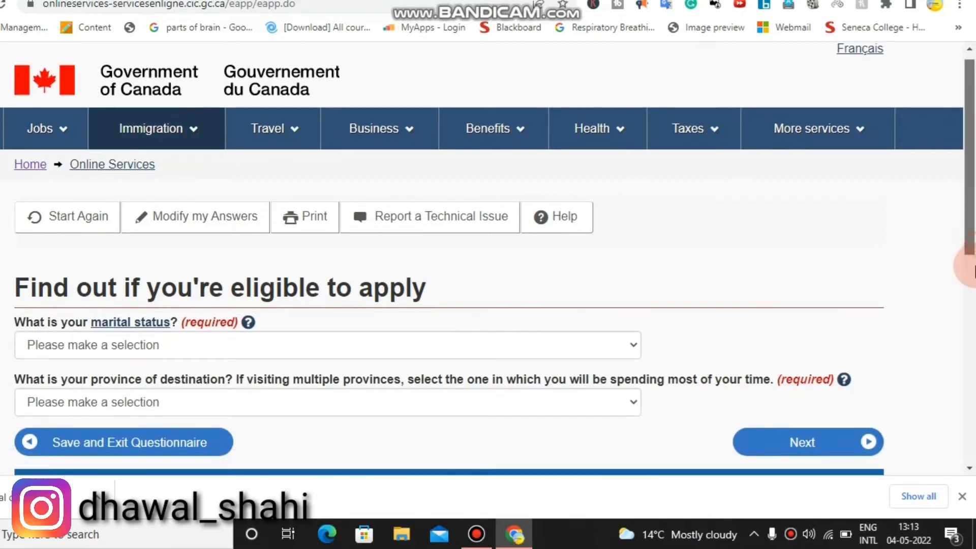
{"action": "left_click", "coordinate": [529, 300]}
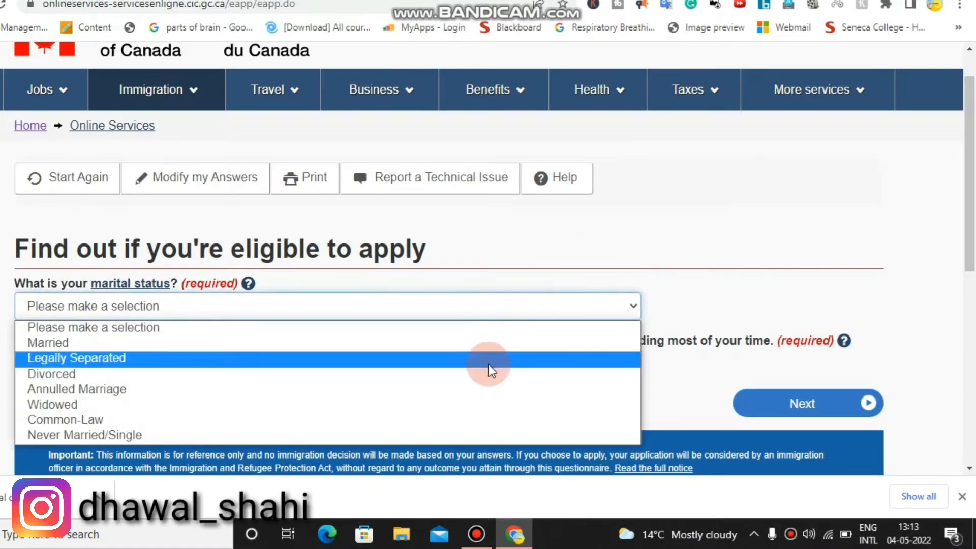
{"action": "left_click", "coordinate": [472, 436]}
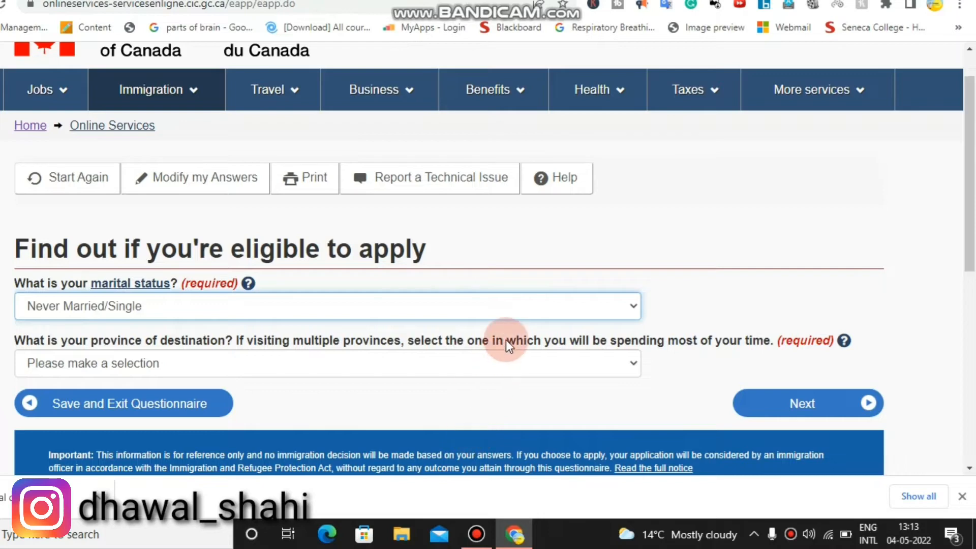
Choose Ontario as the province of destination and continue to the eligibility results.
{"action": "left_click", "coordinate": [496, 361]}
{"action": "left_click", "coordinate": [501, 389]}
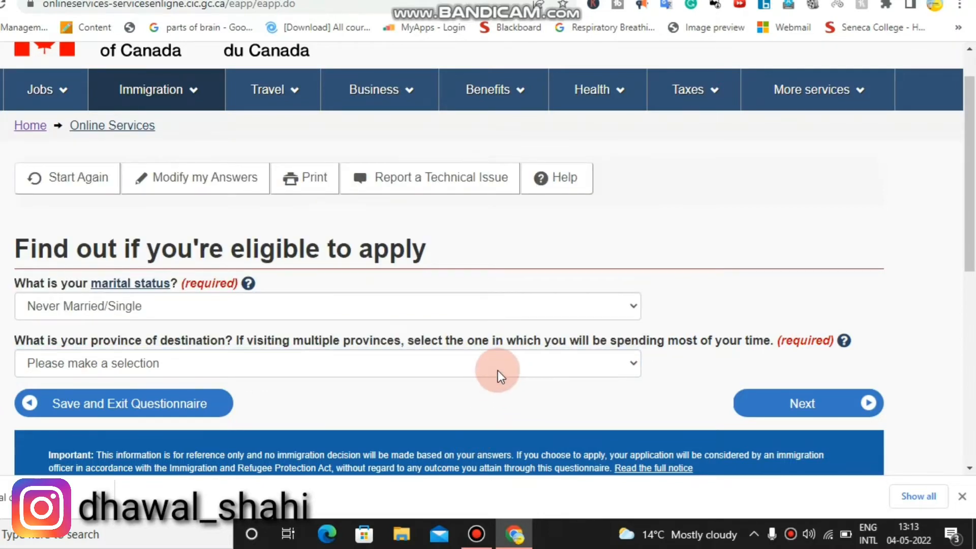
{"action": "left_click", "coordinate": [498, 370]}
{"action": "left_click", "coordinate": [498, 370]}
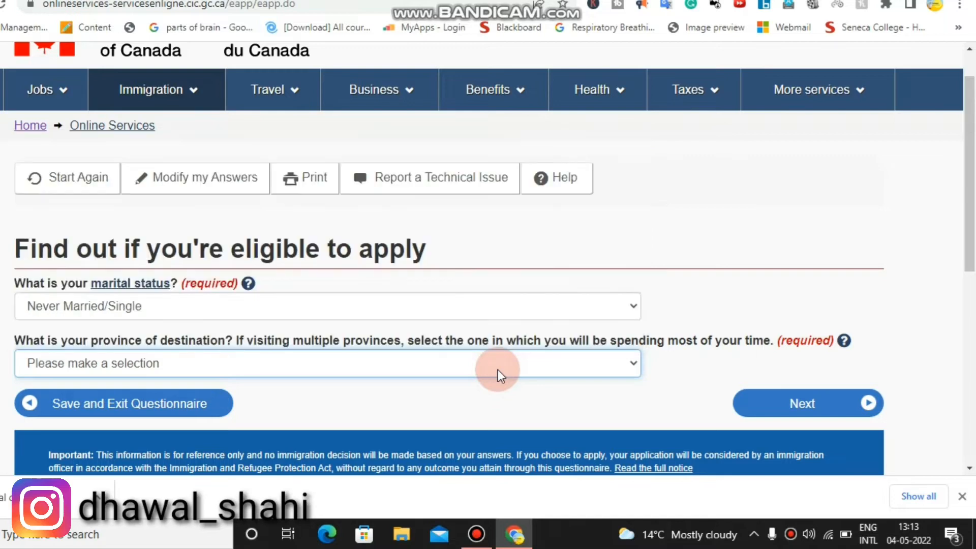
{"action": "left_click", "coordinate": [498, 370]}
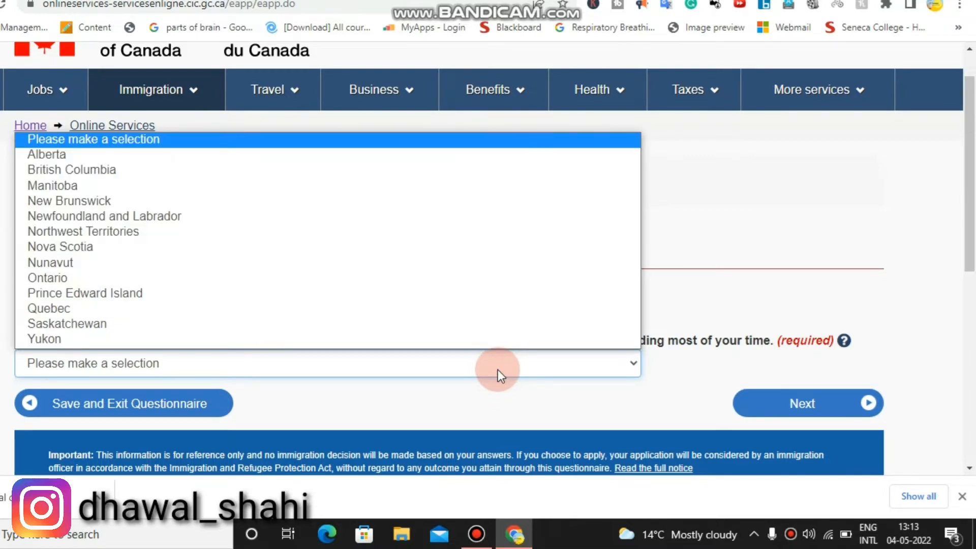
{"action": "left_click", "coordinate": [369, 279]}
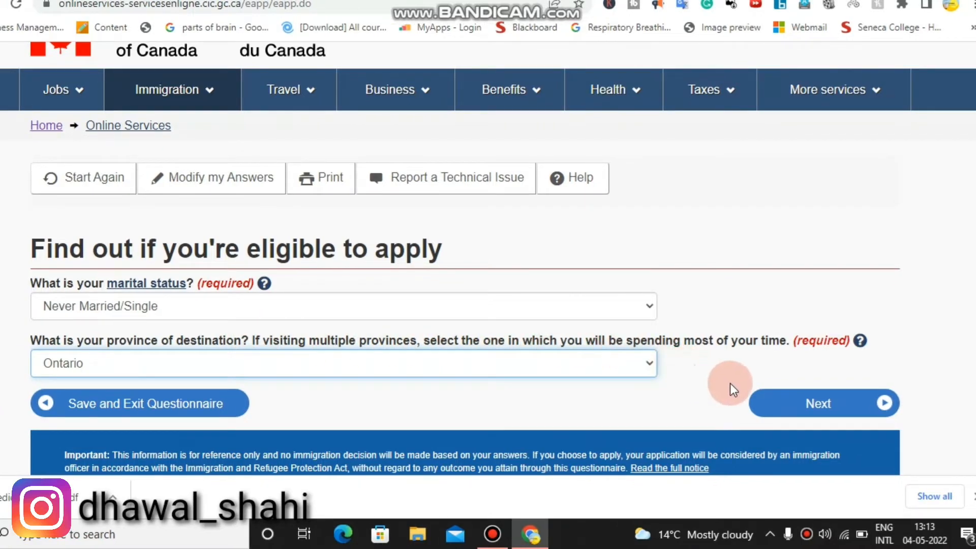
{"action": "left_click", "coordinate": [753, 401]}
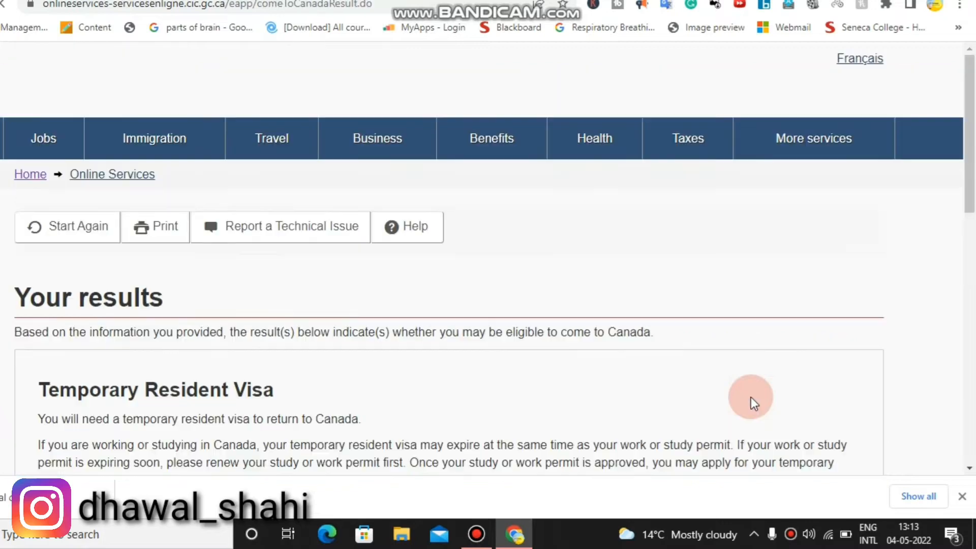
Proceed with the Post-Graduate Work Permit - in Canada option from the eligibility results.
{"action": "left_click", "coordinate": [974, 219]}
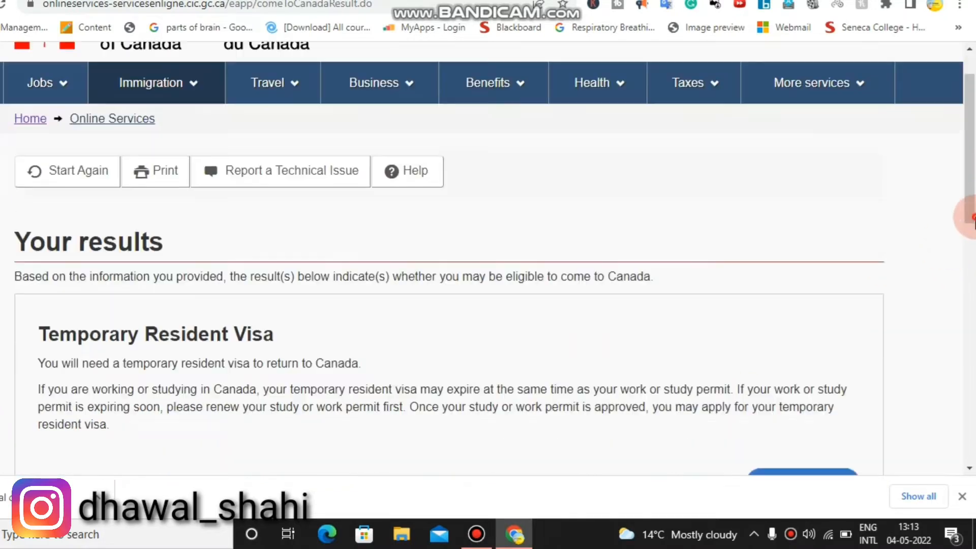
{"action": "mouse_move", "coordinate": [974, 219]}
{"action": "left_mouse_down"}
{"action": "mouse_move", "coordinate": [974, 163]}
{"action": "mouse_move", "coordinate": [974, 201]}
{"action": "left_mouse_up"}
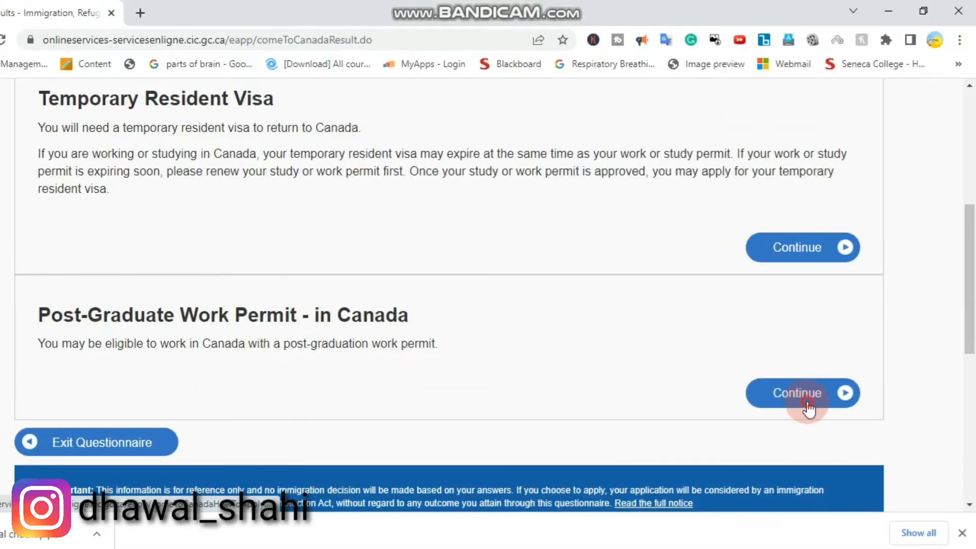
{"action": "left_click", "coordinate": [806, 365]}
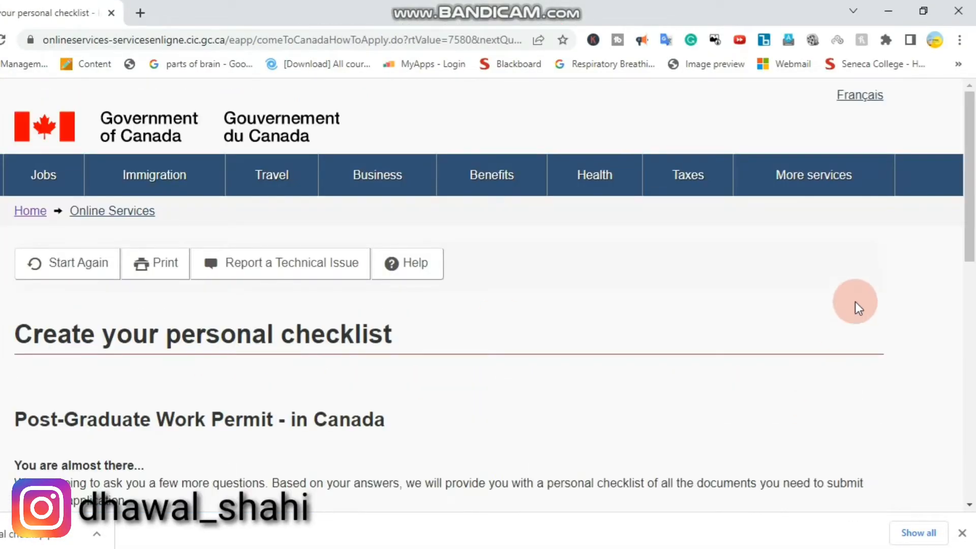
Read the introduction to creating the personal checklist and continue to its questions.
{"action": "left_click_drag", "start_coordinate": [970, 200], "coordinate": [970, 249]}
{"action": "scroll", "coordinate": [968, 249], "scroll_direction": "down", "scroll_amount": 1}
{"action": "scroll", "coordinate": [244, 266], "scroll_direction": "down", "scroll_amount": 1}
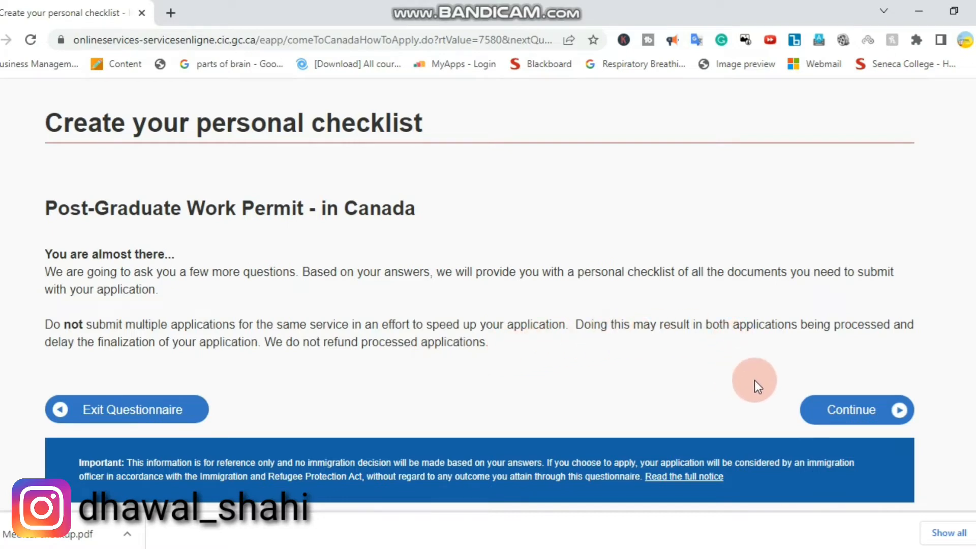
{"action": "left_click", "coordinate": [830, 412]}
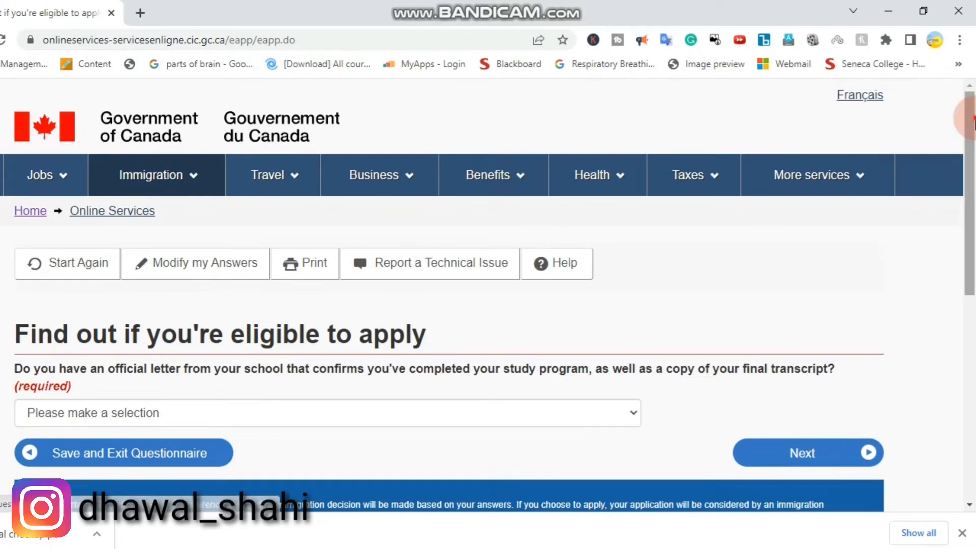
Answer Yes to the checklist question about the school's completion letter and final transcript, and continue.
{"action": "scroll", "coordinate": [969, 173], "scroll_direction": "down", "scroll_amount": 2}
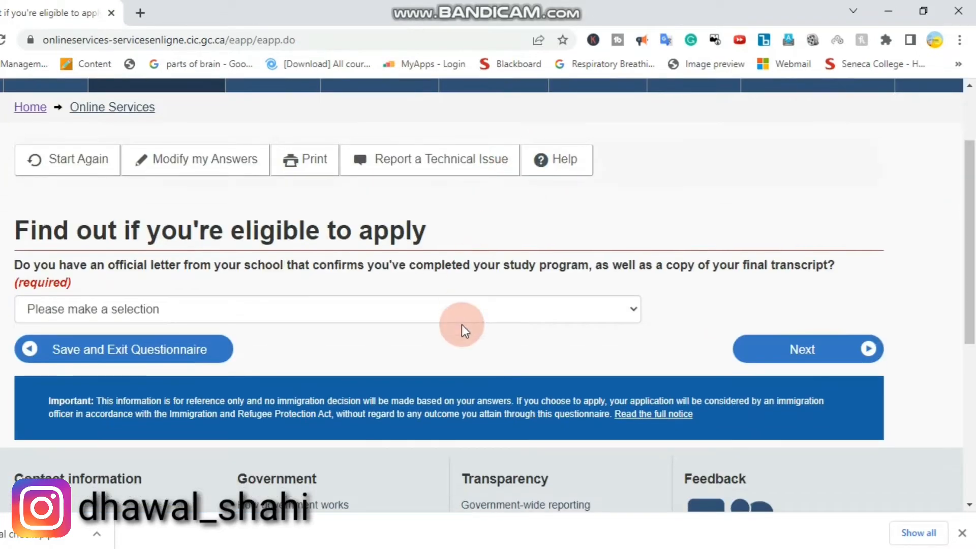
{"action": "left_click", "coordinate": [462, 318]}
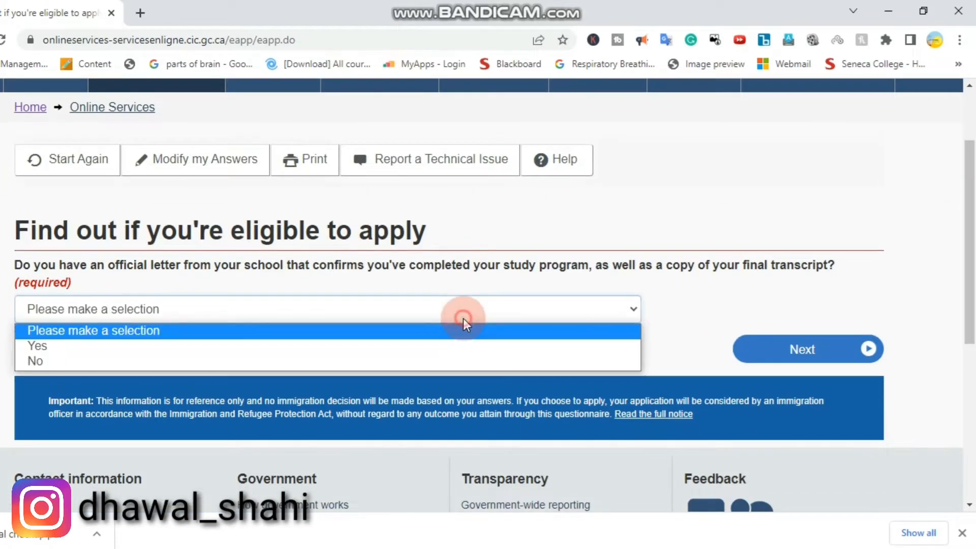
{"action": "left_click", "coordinate": [417, 350]}
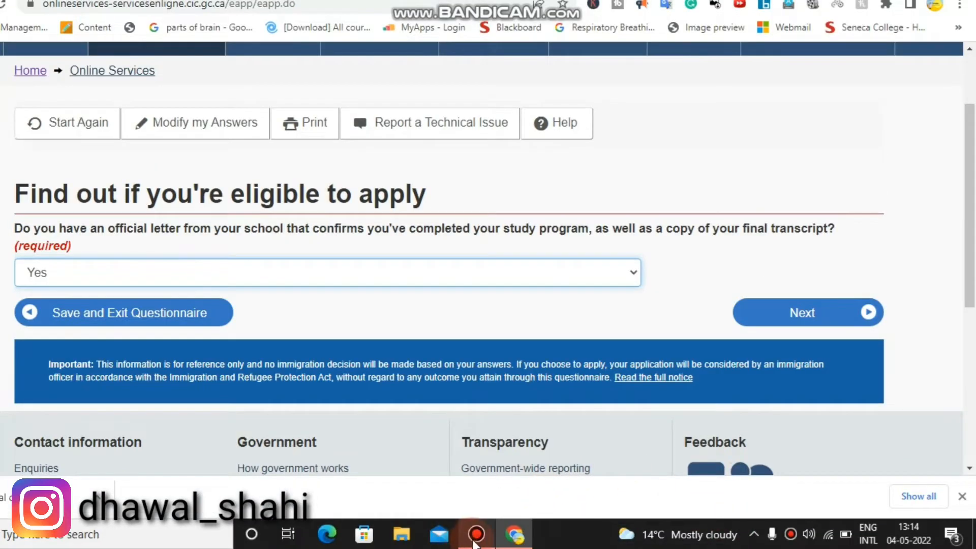
{"action": "left_click", "coordinate": [814, 314]}
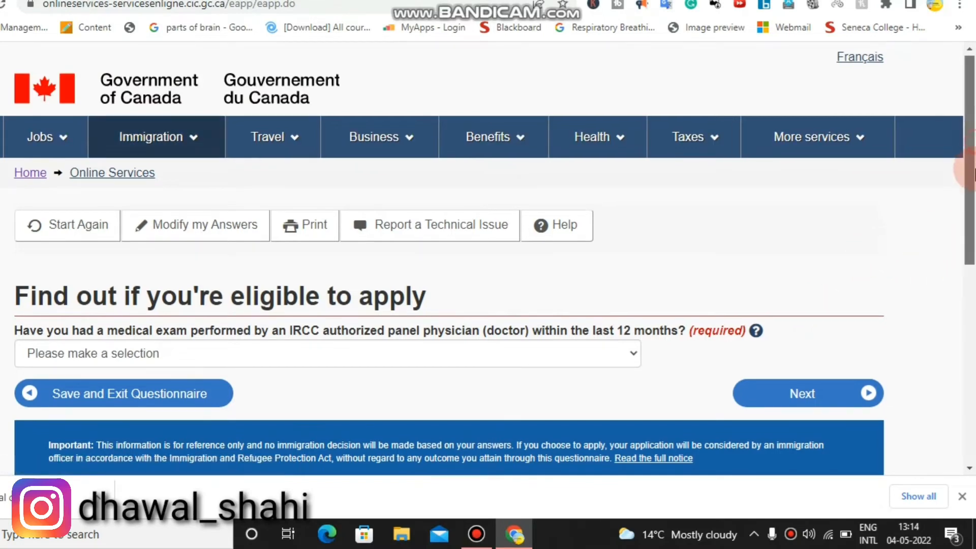
Answer Yes to a medical exam by an IRCC authorized panel physician within the last 12 months and continue.
{"action": "scroll", "coordinate": [972, 174], "scroll_direction": "down", "scroll_amount": 3}
{"action": "left_click", "coordinate": [280, 218]}
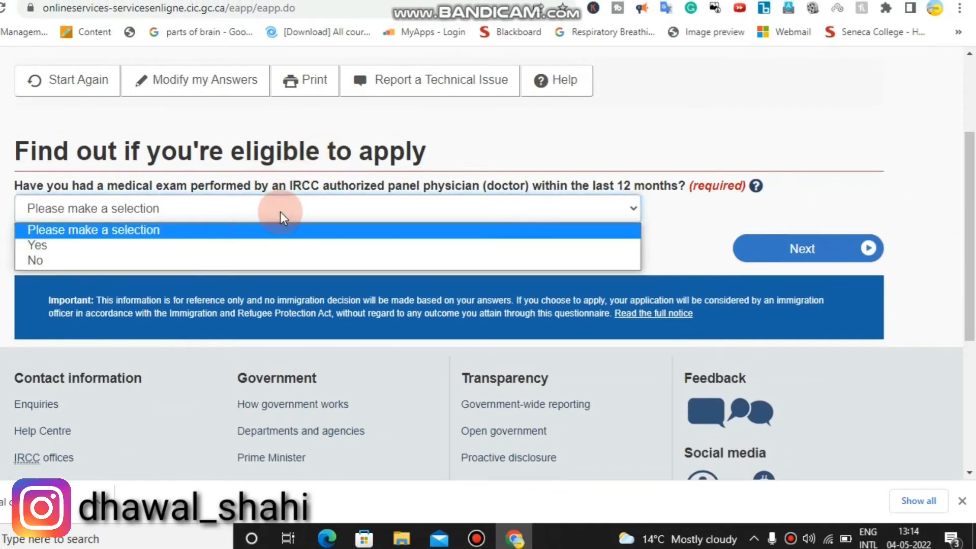
{"action": "left_click", "coordinate": [276, 245]}
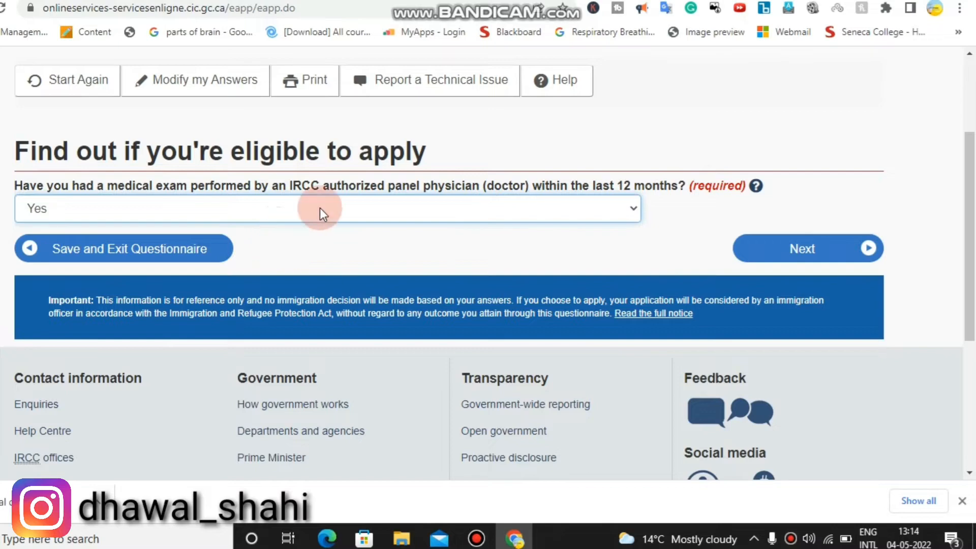
{"action": "left_click", "coordinate": [800, 249]}
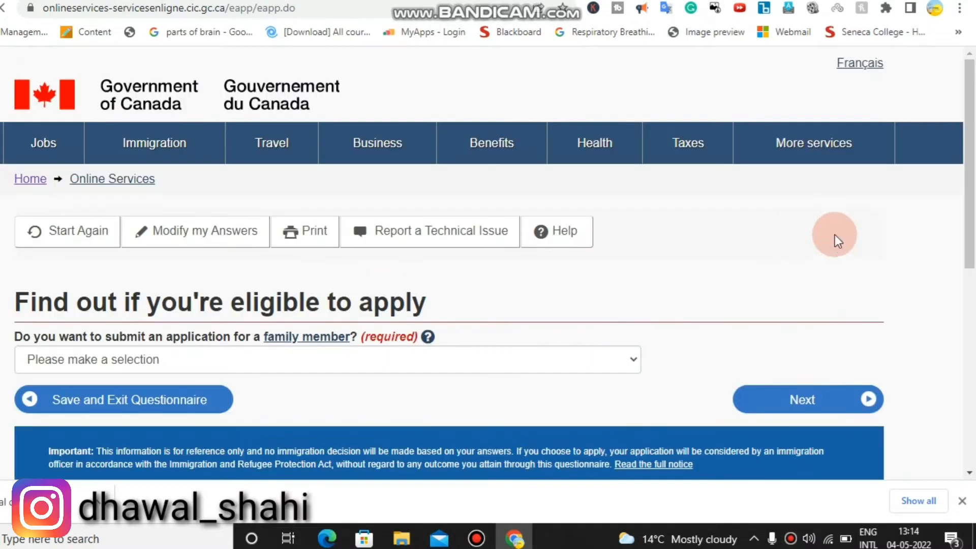
Answer Yes to submitting an application for a family member and read the question's help note.
{"action": "left_click_drag", "start_coordinate": [969, 173], "coordinate": [970, 241]}
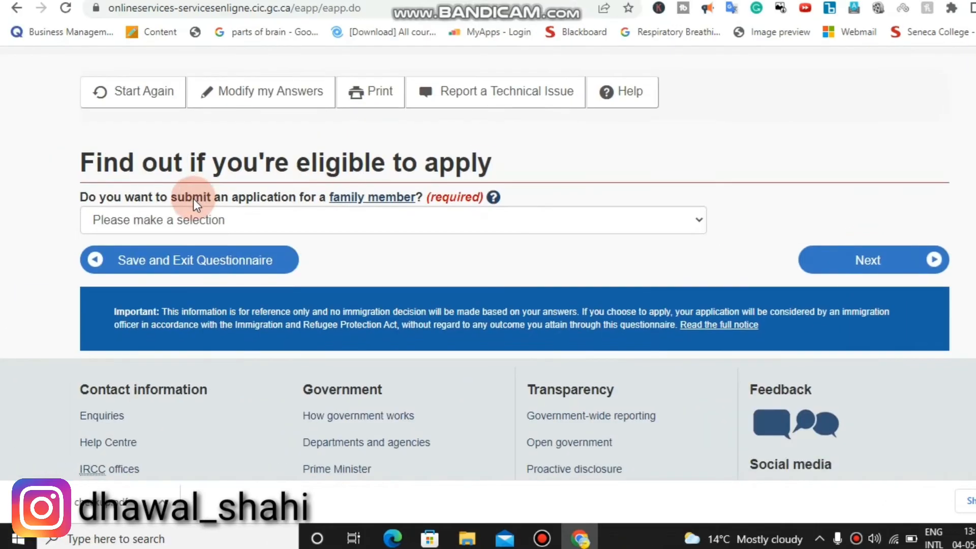
{"action": "left_click", "coordinate": [361, 219]}
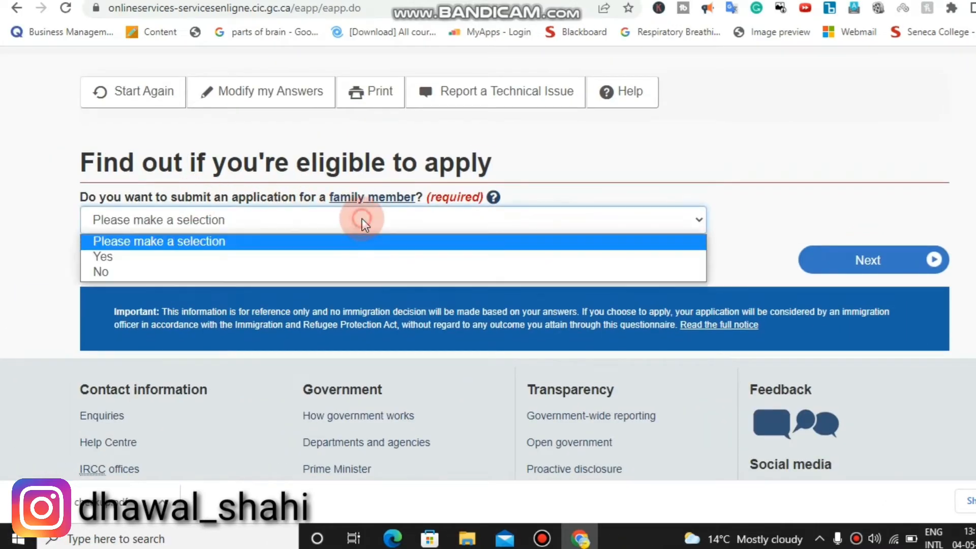
{"action": "left_click", "coordinate": [362, 261]}
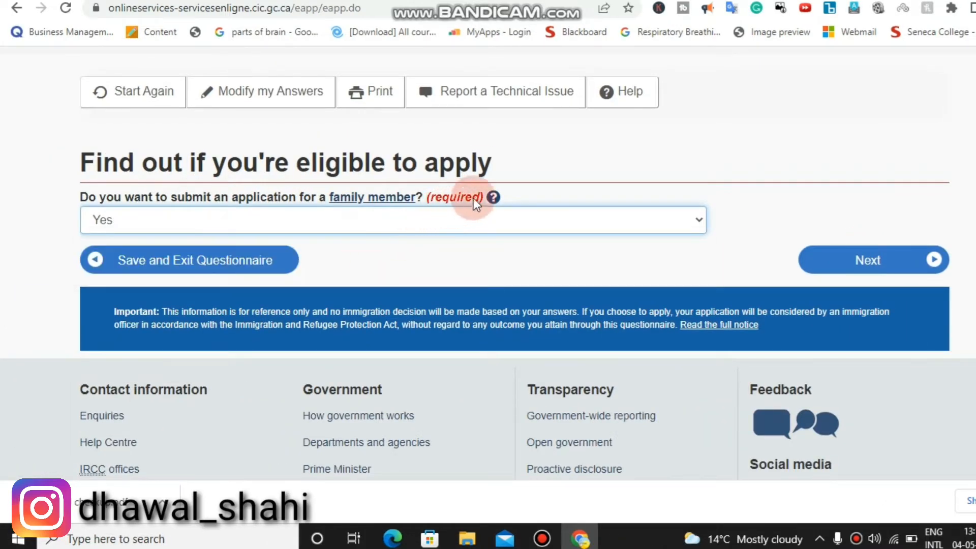
{"action": "left_click", "coordinate": [493, 197]}
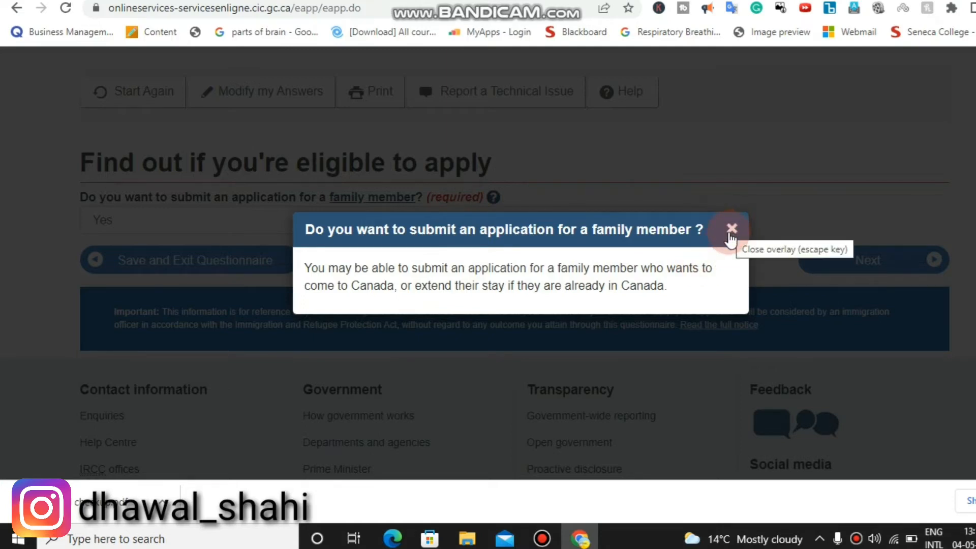
{"action": "left_click", "coordinate": [730, 230]}
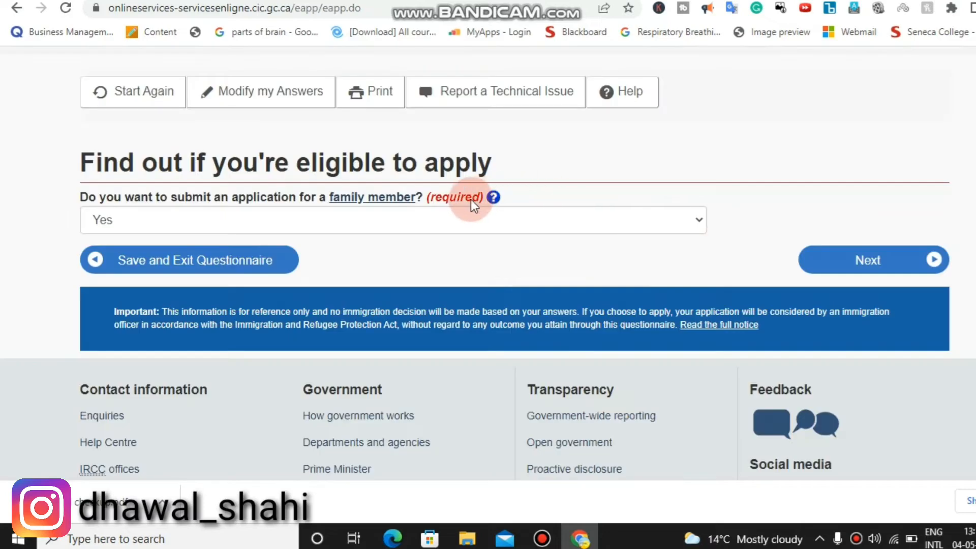
Change the family member application answer to No, review its help note again, and continue.
{"action": "left_click", "coordinate": [517, 223]}
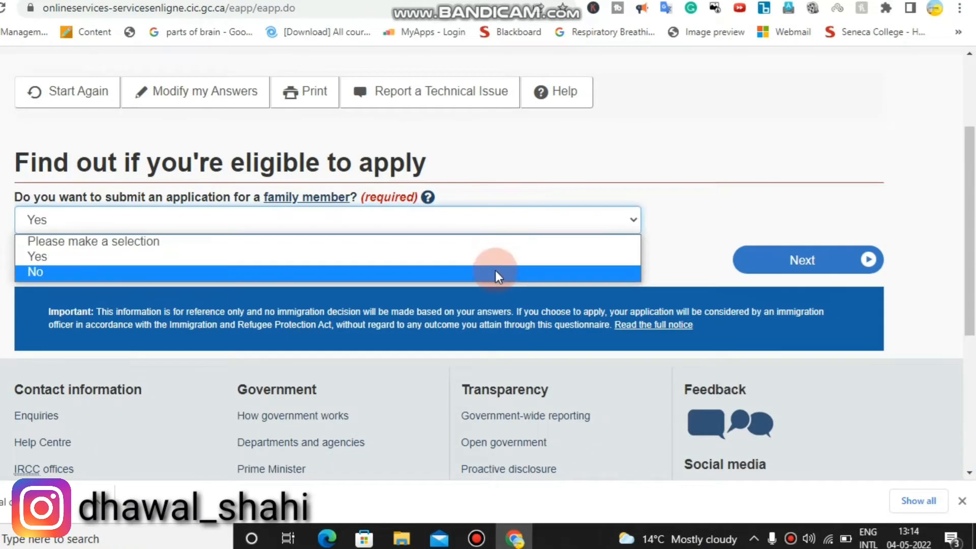
{"action": "left_click", "coordinate": [495, 272]}
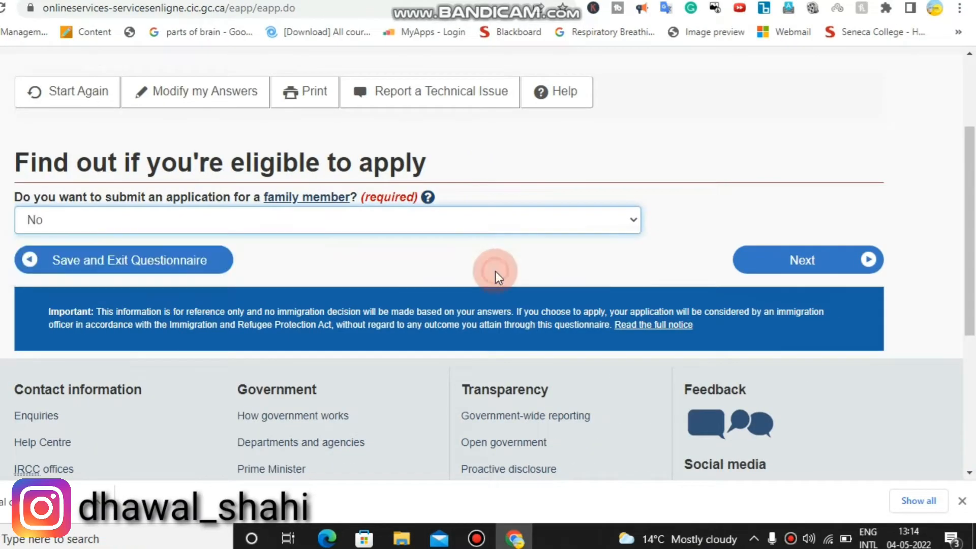
{"action": "left_click", "coordinate": [427, 198]}
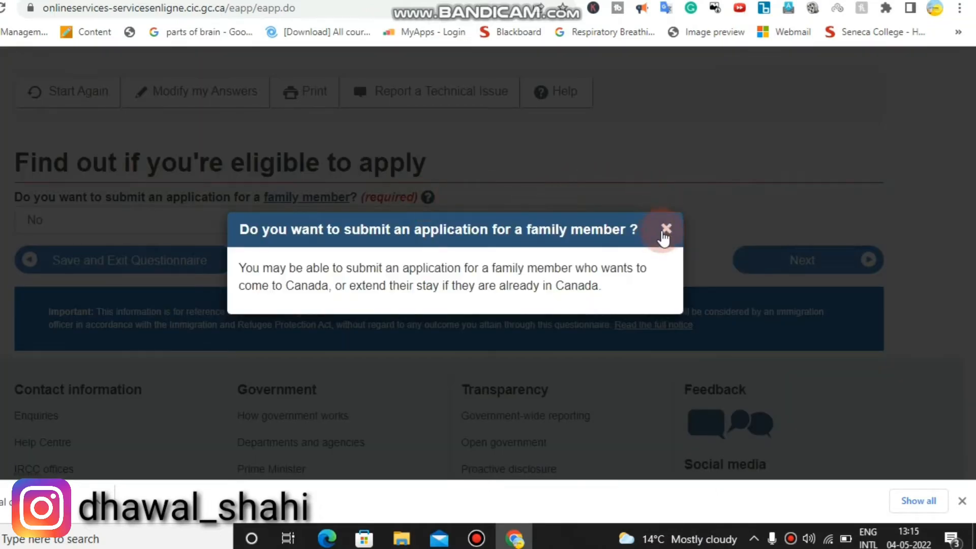
{"action": "left_click", "coordinate": [664, 232]}
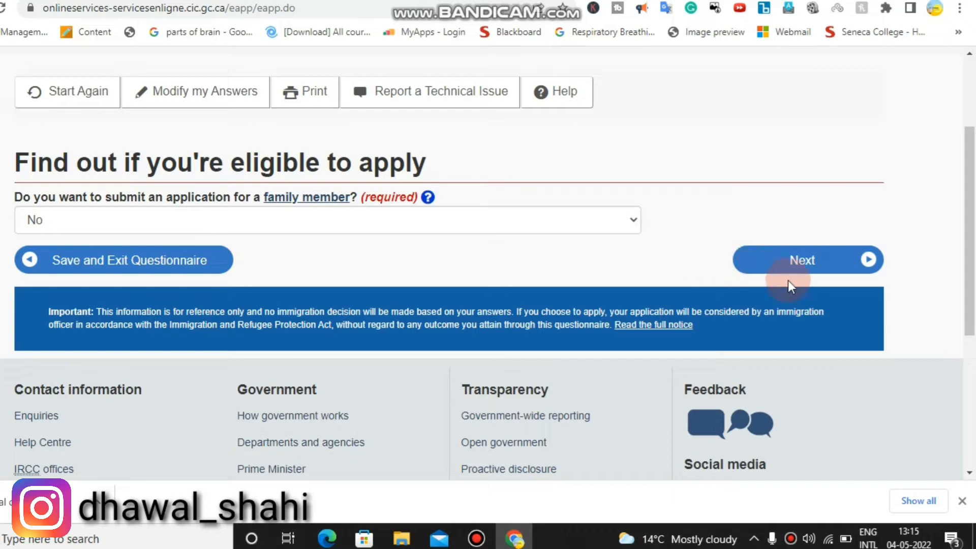
{"action": "left_click", "coordinate": [818, 263]}
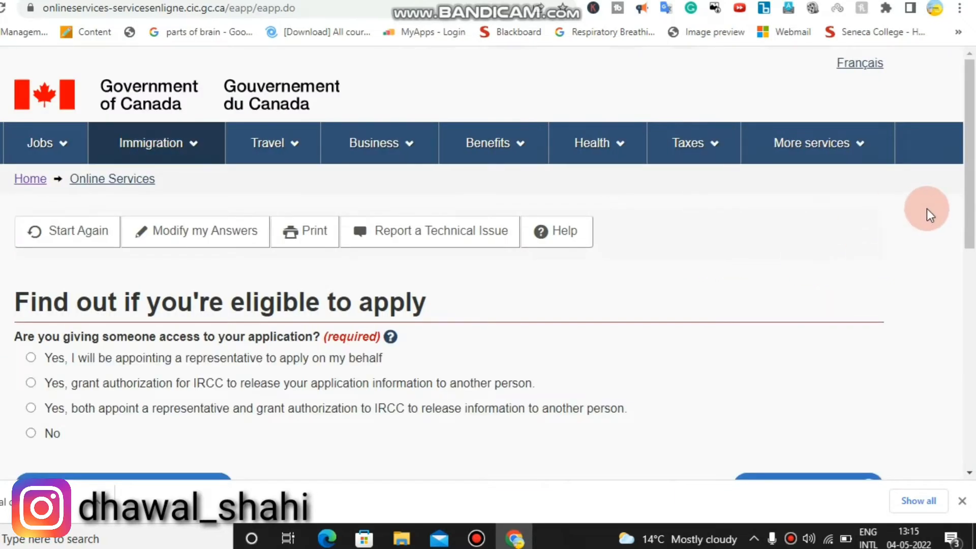
Answer No to giving someone access to the application and Yes to biometrics given in the past 10 years, continuing after each.
{"action": "left_click_drag", "start_coordinate": [966, 158], "coordinate": [969, 231]}
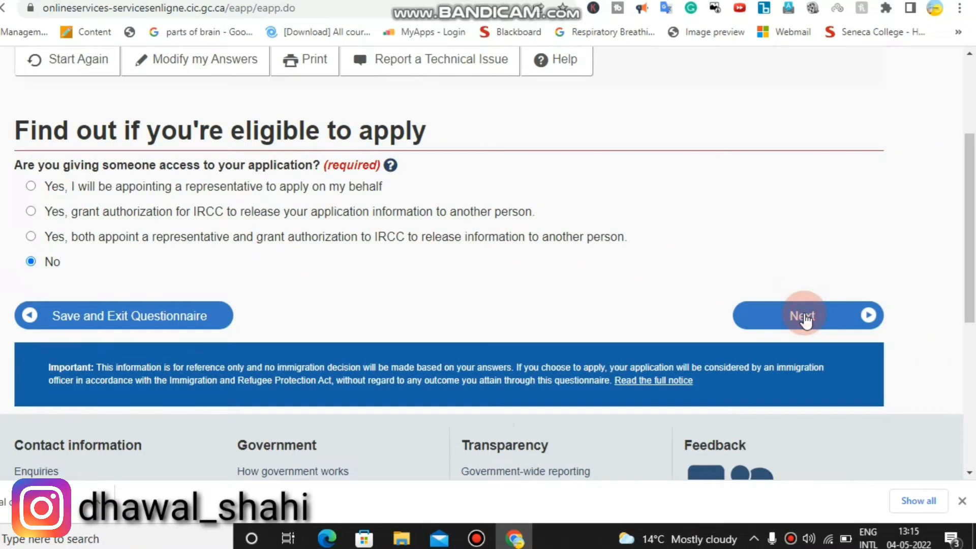
{"action": "left_click", "coordinate": [804, 319]}
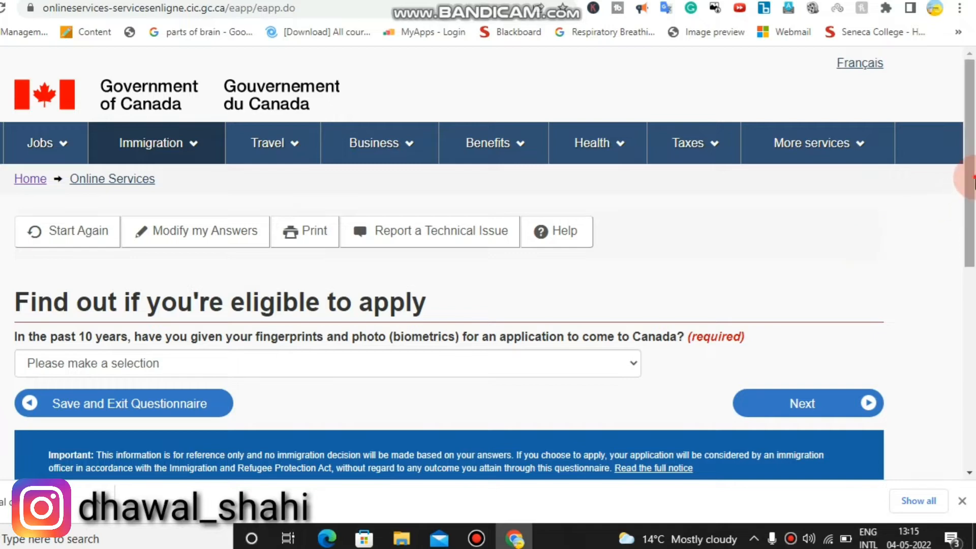
{"action": "left_click_drag", "start_coordinate": [971, 179], "coordinate": [968, 235]}
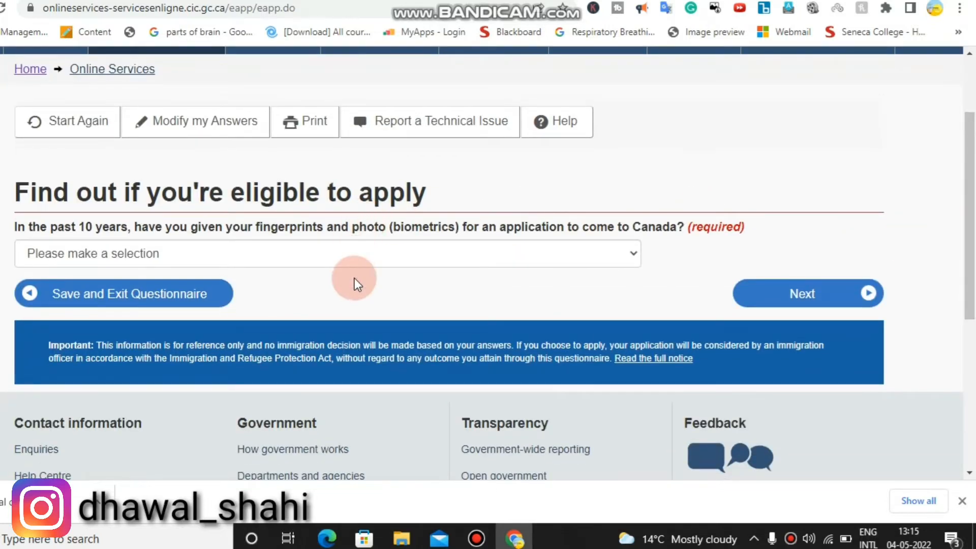
{"action": "left_click", "coordinate": [441, 249]}
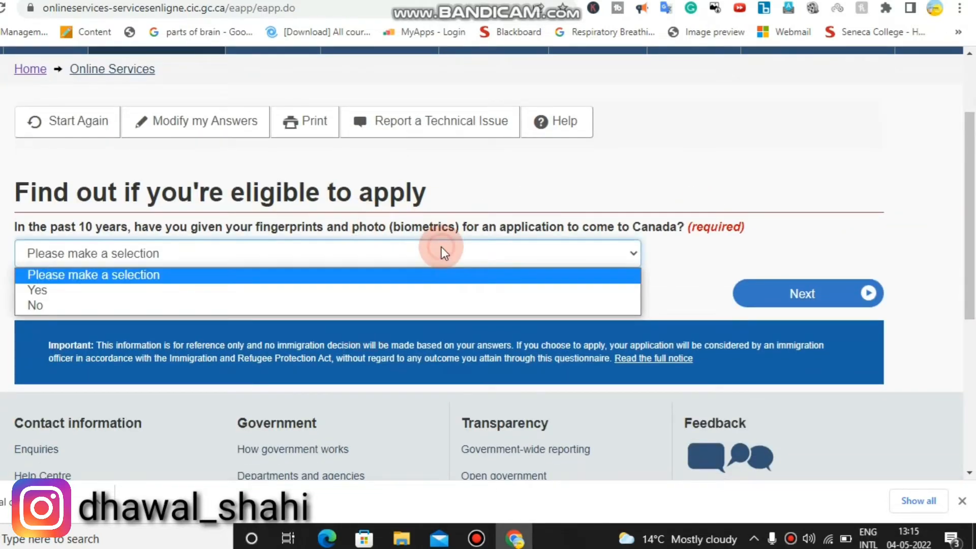
{"action": "left_click", "coordinate": [409, 290]}
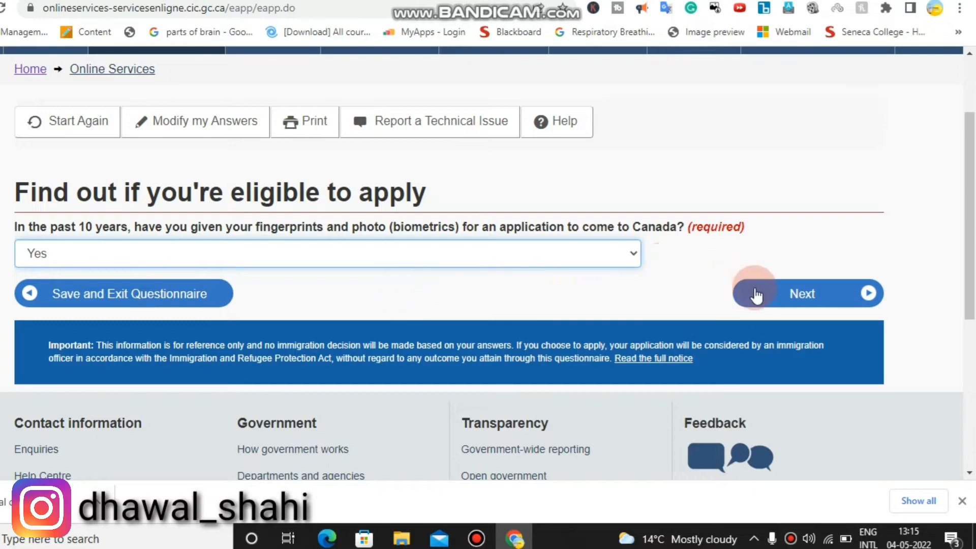
{"action": "left_click", "coordinate": [756, 295]}
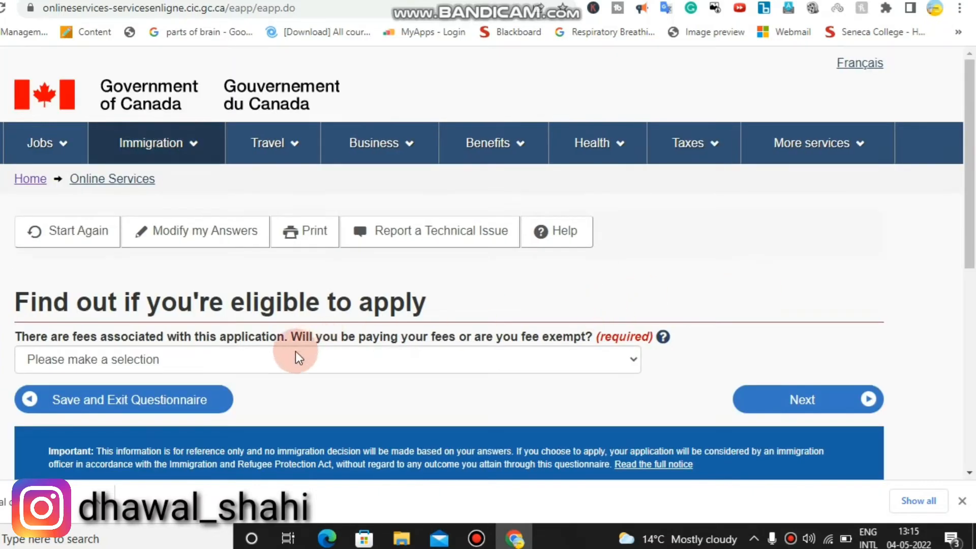
Answer the fees question with "Yes, I will be paying my application fees." and continue.
{"action": "left_click", "coordinate": [477, 538]}
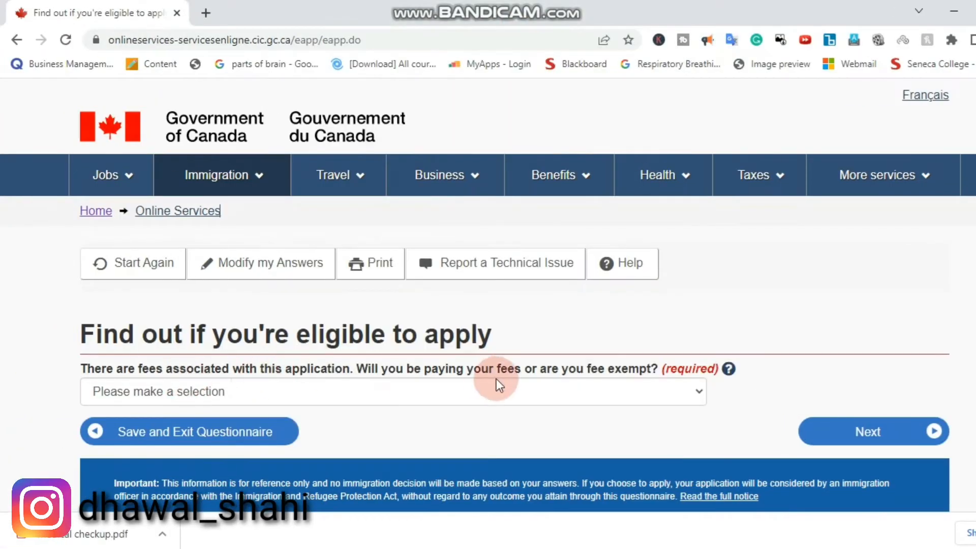
{"action": "left_click", "coordinate": [529, 395]}
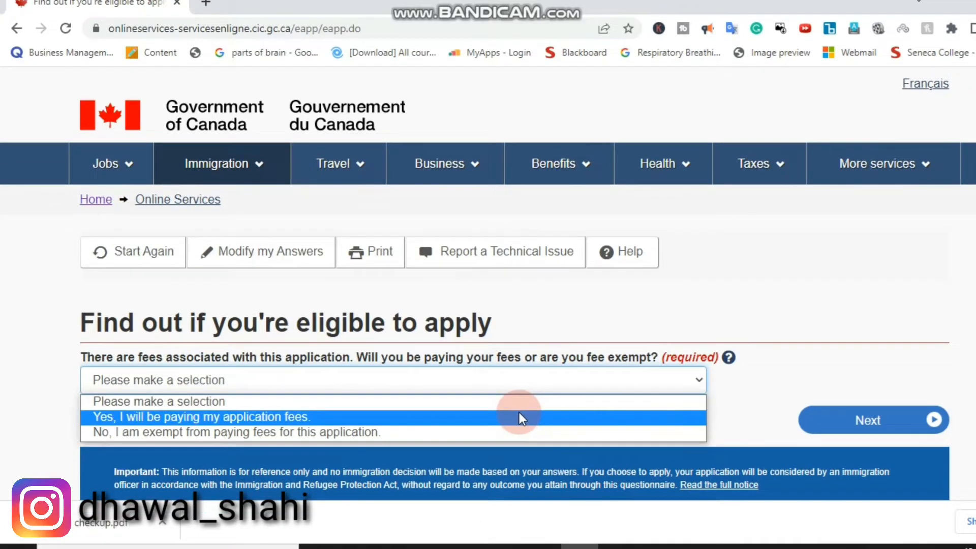
{"action": "left_click", "coordinate": [519, 414]}
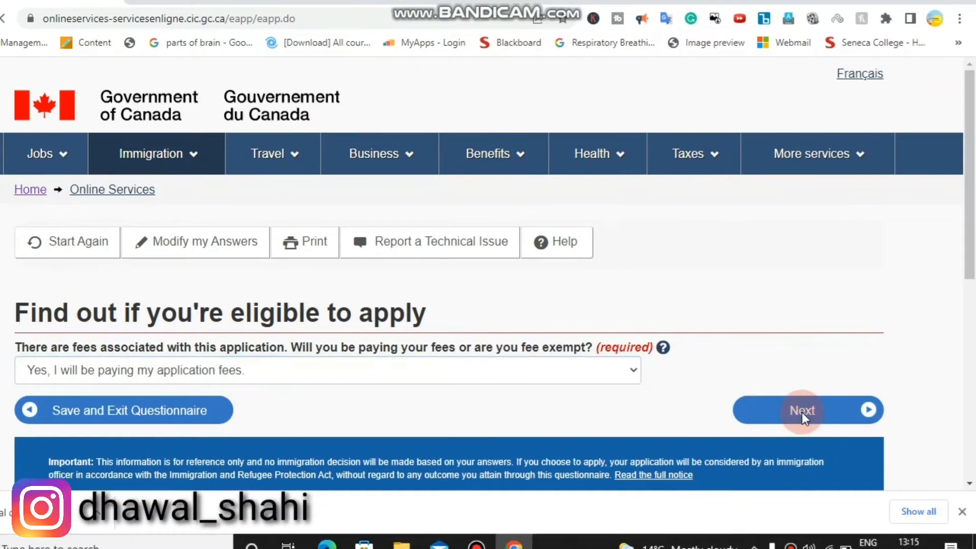
{"action": "left_click", "coordinate": [801, 413]}
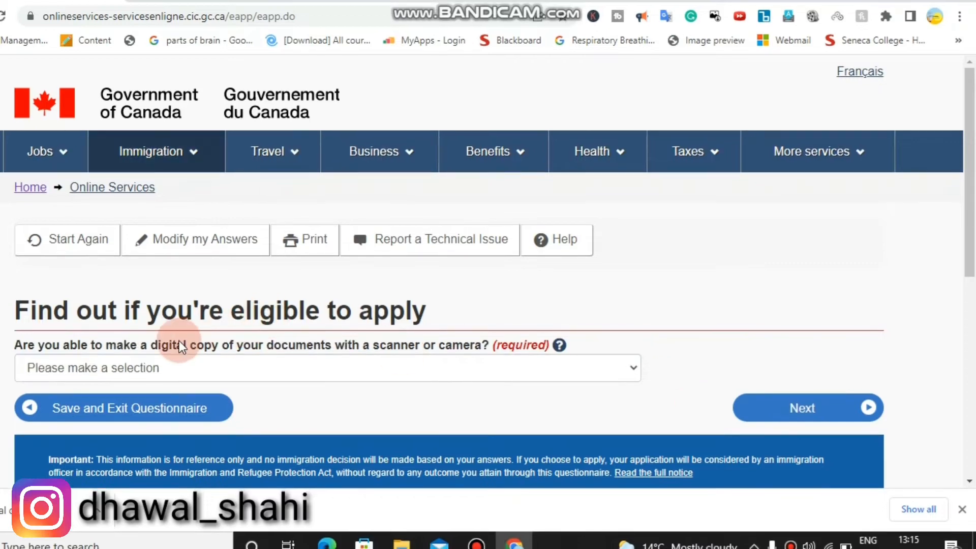
Answer Yes to being able to make a digital copy of the documents with a scanner or camera, and continue.
{"action": "left_click", "coordinate": [459, 376]}
{"action": "left_click", "coordinate": [449, 400]}
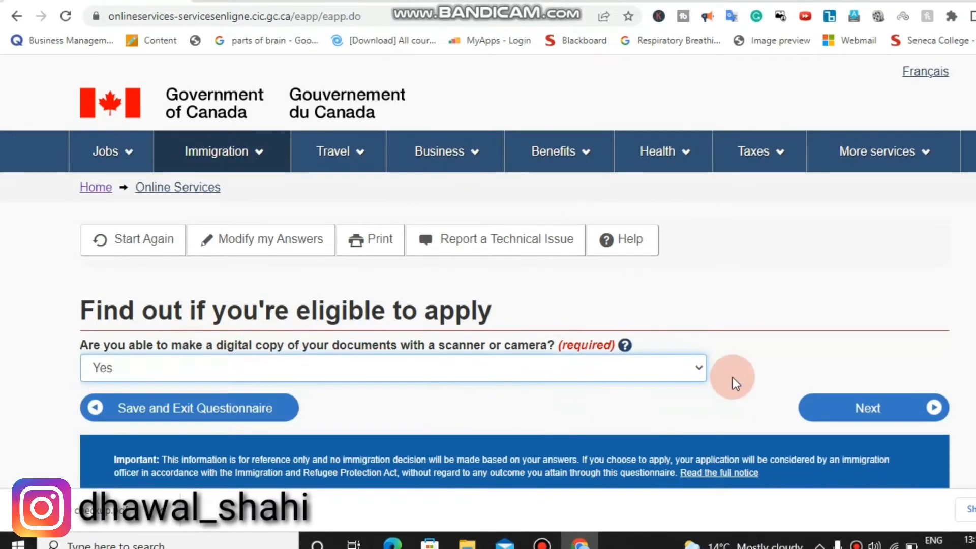
{"action": "left_click", "coordinate": [903, 399]}
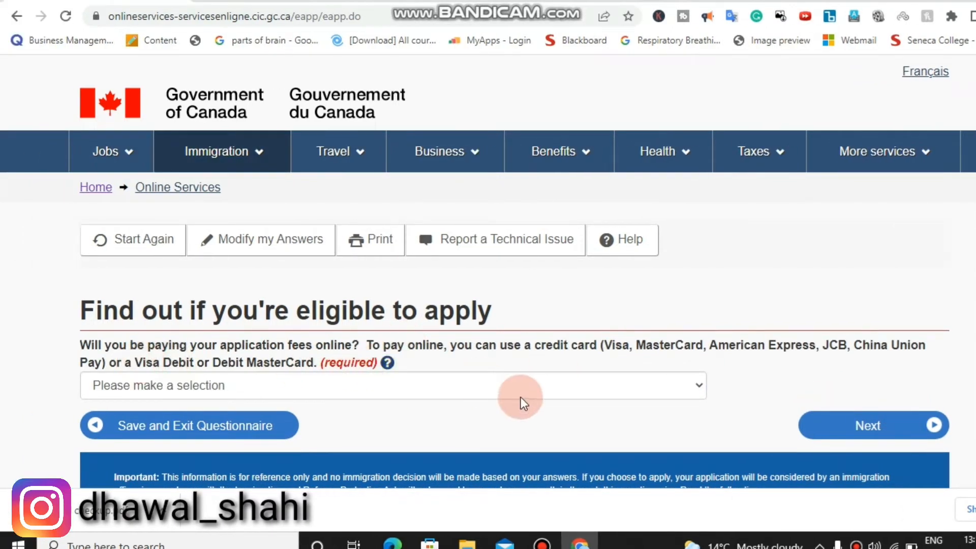
Answer Yes to paying the application fees online and continue.
{"action": "left_click", "coordinate": [540, 395]}
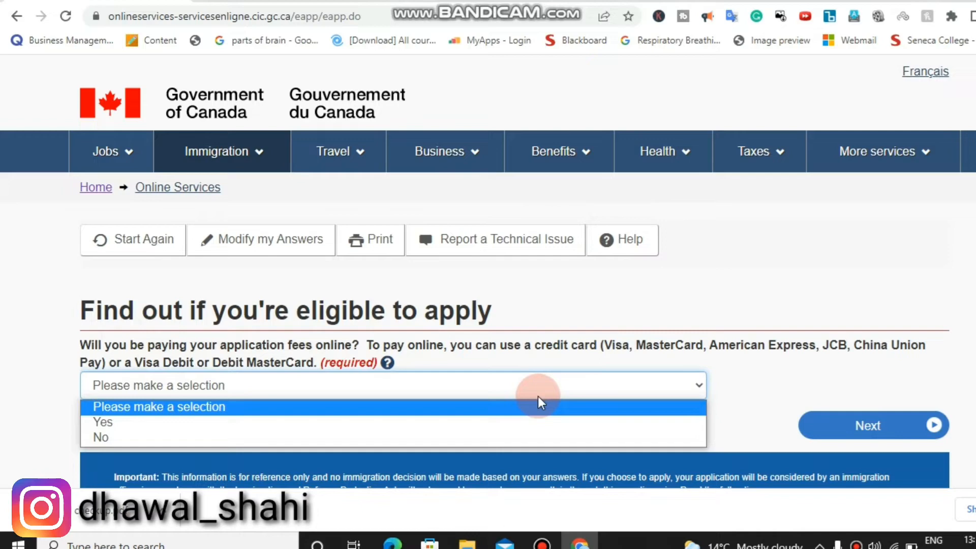
{"action": "left_click", "coordinate": [514, 413]}
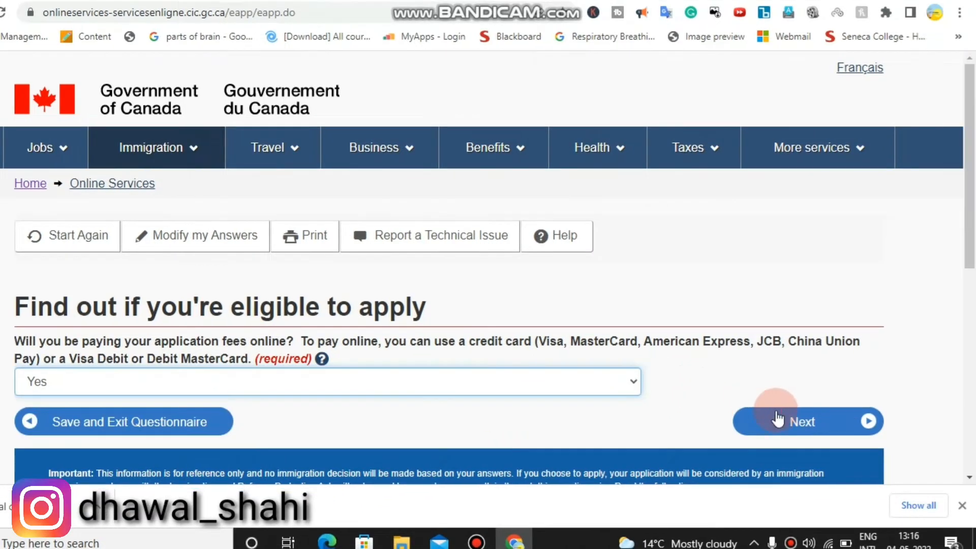
{"action": "left_click", "coordinate": [777, 418]}
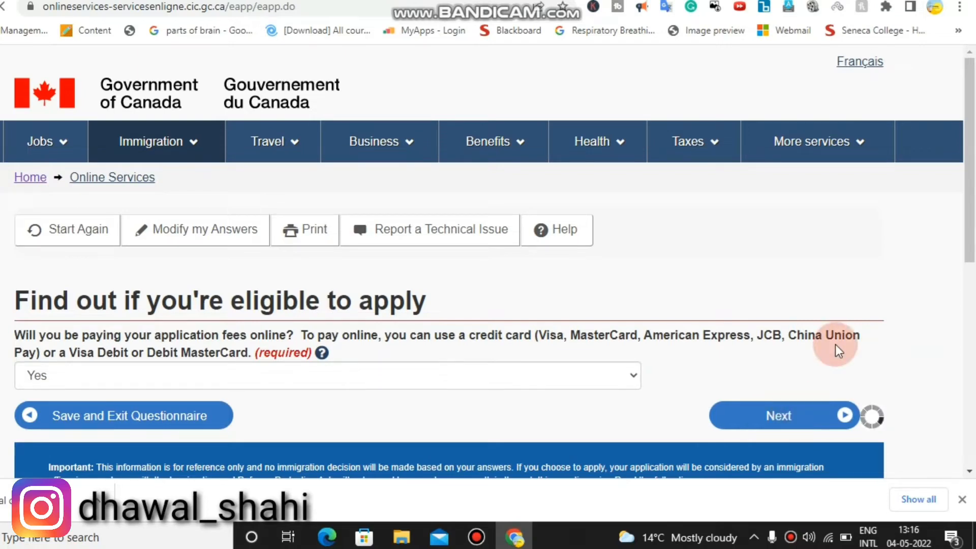
Review the summary of all questionnaire answers and continue to the submission instructions.
{"action": "left_click", "coordinate": [971, 315]}
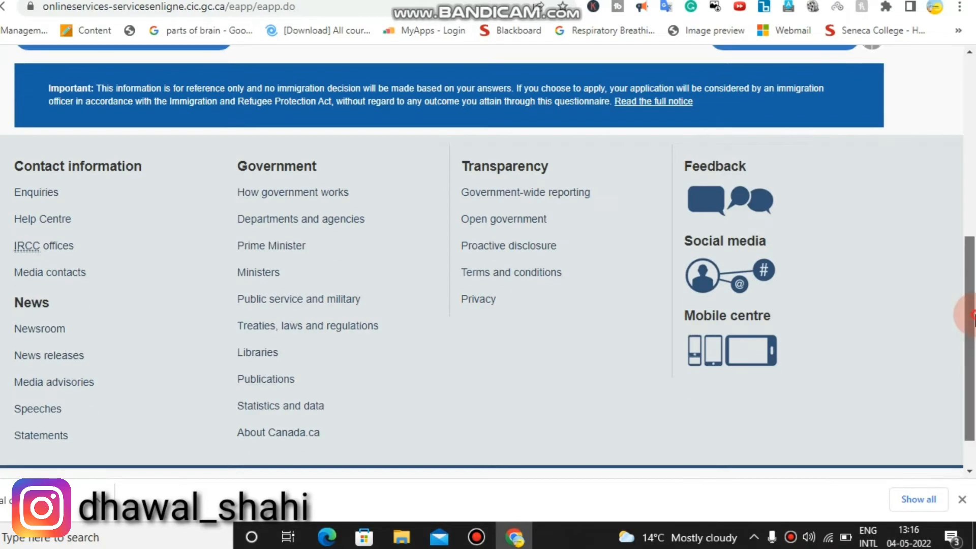
{"action": "left_click_drag", "start_coordinate": [972, 315], "coordinate": [972, 257]}
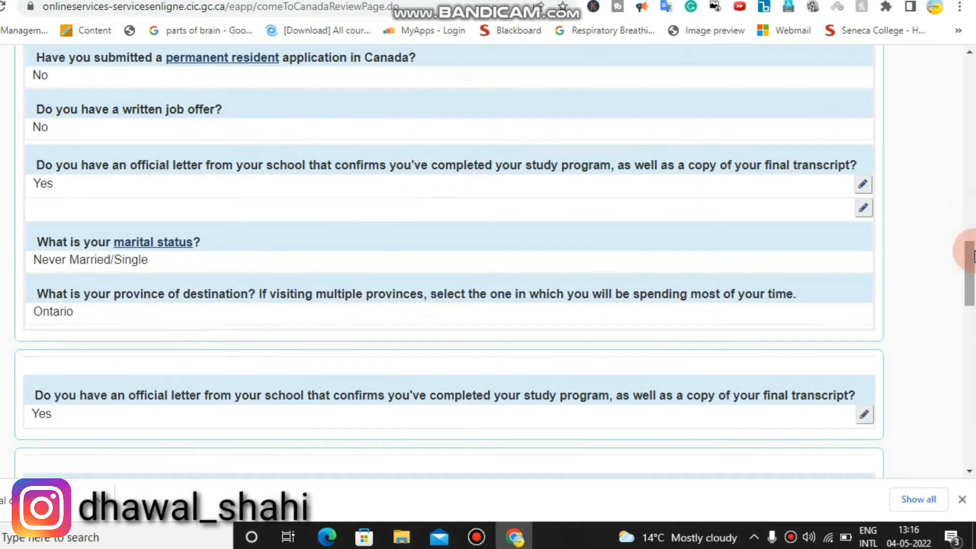
{"action": "left_click_drag", "start_coordinate": [973, 256], "coordinate": [972, 364]}
{"action": "left_click", "coordinate": [789, 312]}
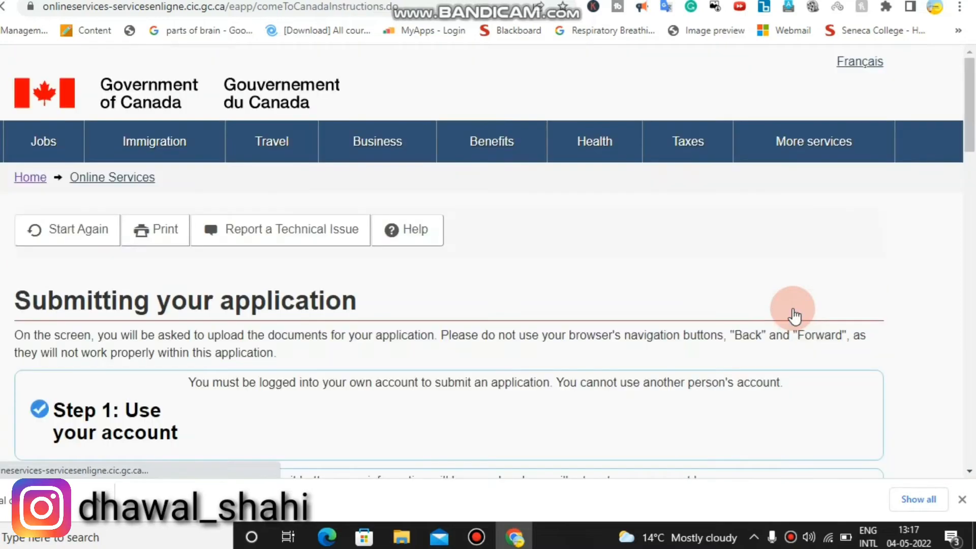
Read the four steps for submitting the application, including the document upload guidelines, and continue to the document checklist.
{"action": "mouse_move", "coordinate": [973, 188]}
{"action": "left_mouse_down"}
{"action": "mouse_move", "coordinate": [973, 396]}
{"action": "mouse_move", "coordinate": [973, 130]}
{"action": "mouse_move", "coordinate": [974, 171]}
{"action": "left_mouse_up"}
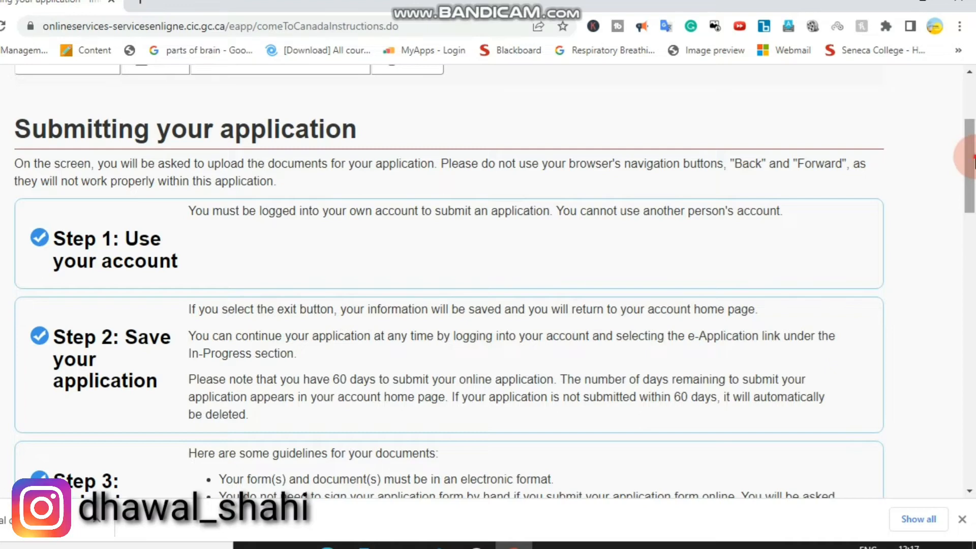
{"action": "left_click_drag", "start_coordinate": [974, 162], "coordinate": [973, 235]}
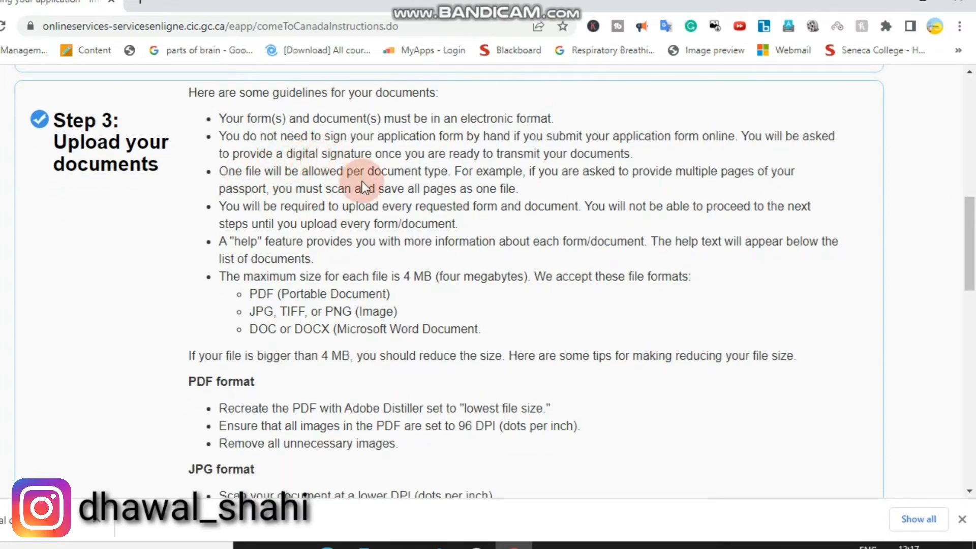
{"action": "scroll", "coordinate": [937, 309], "scroll_direction": "down", "scroll_amount": 9}
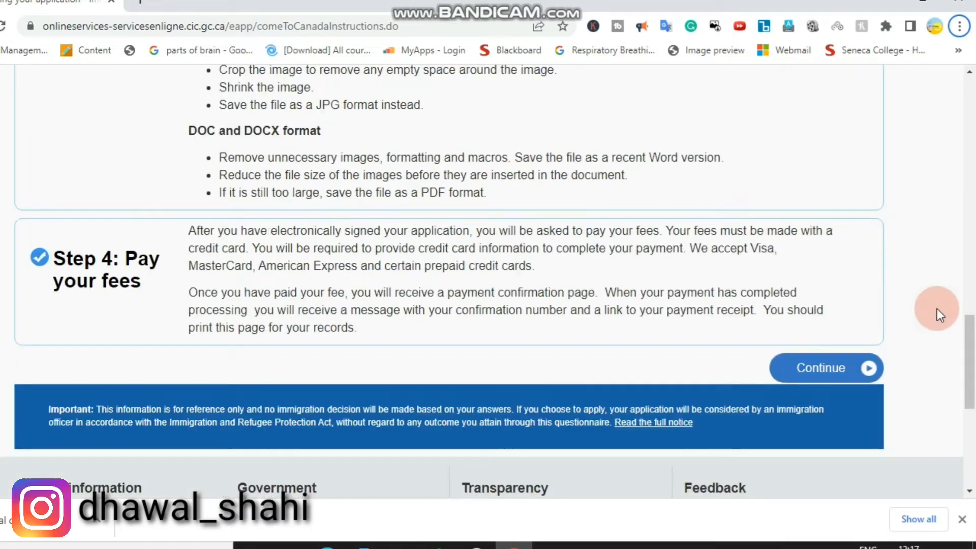
{"action": "left_click", "coordinate": [835, 368]}
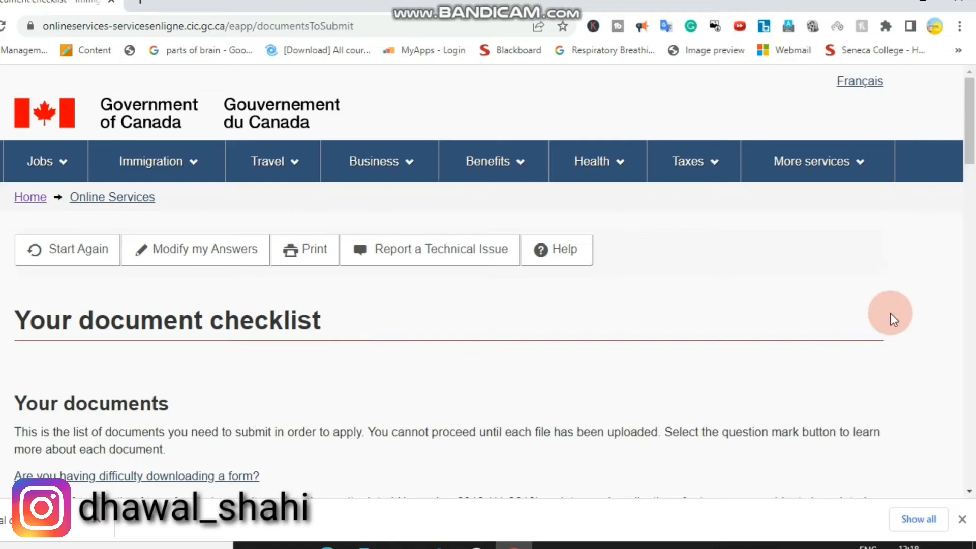
Examine the document checklist's required forms, supporting documents, optional documents and fees.
{"action": "left_click", "coordinate": [971, 323]}
{"action": "left_click", "coordinate": [971, 305]}
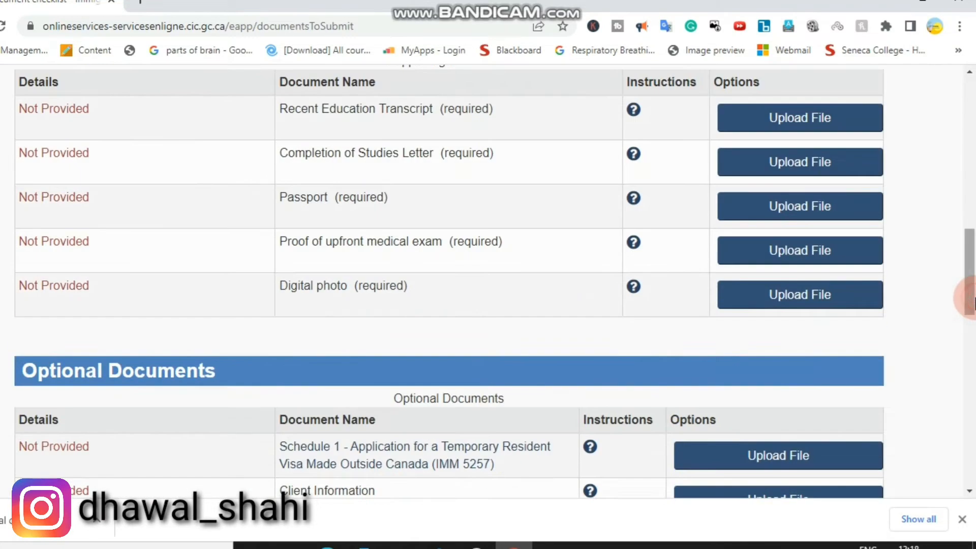
{"action": "left_click_drag", "start_coordinate": [972, 299], "coordinate": [969, 332]}
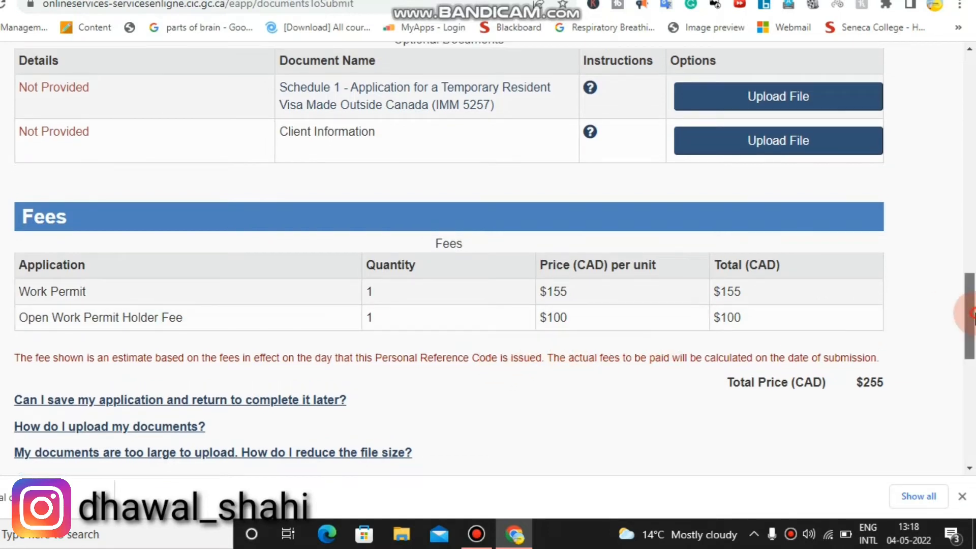
{"action": "left_click_drag", "start_coordinate": [971, 316], "coordinate": [972, 211]}
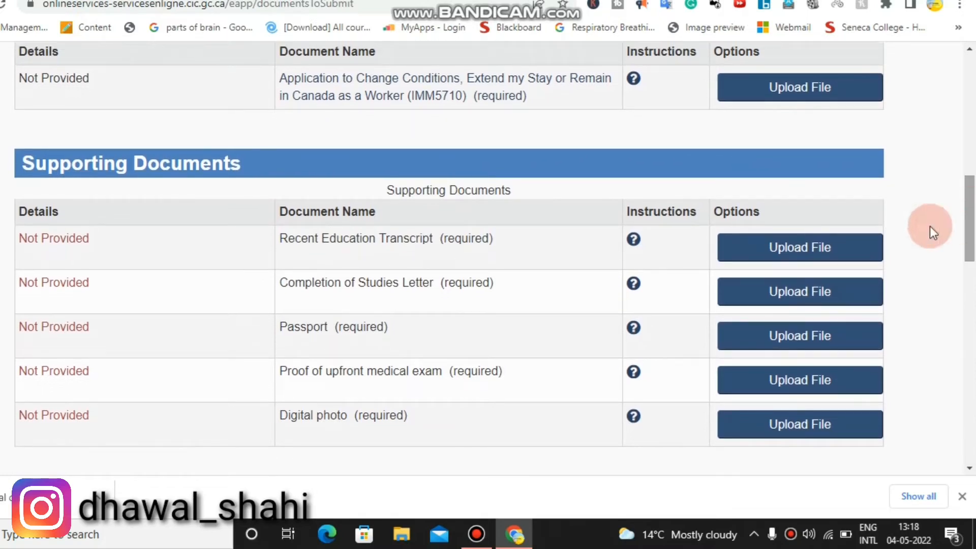
Upload official transcript.pdf as the Recent Education Transcript and return to the document checklist.
{"action": "left_click", "coordinate": [825, 247]}
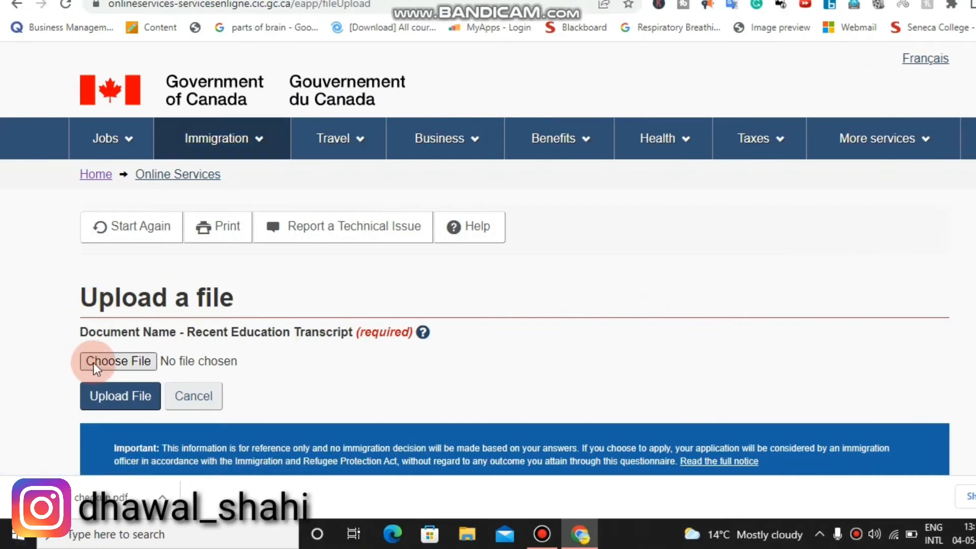
{"action": "left_click", "coordinate": [94, 362]}
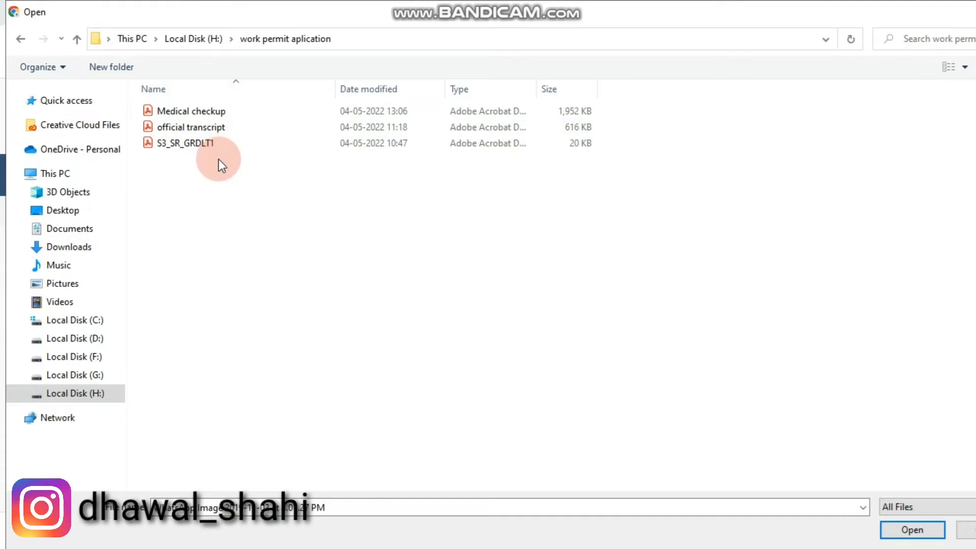
{"action": "double_click", "coordinate": [240, 132]}
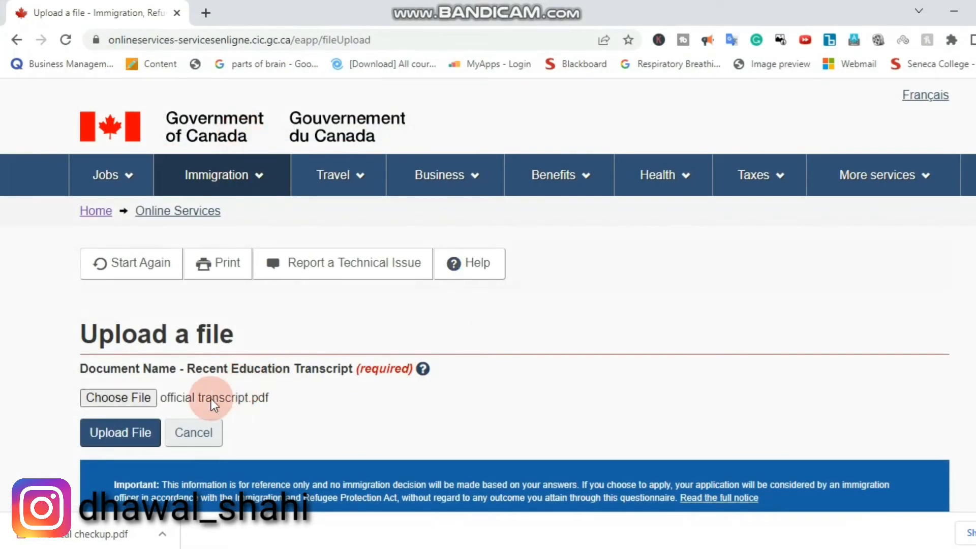
{"action": "left_click", "coordinate": [130, 420]}
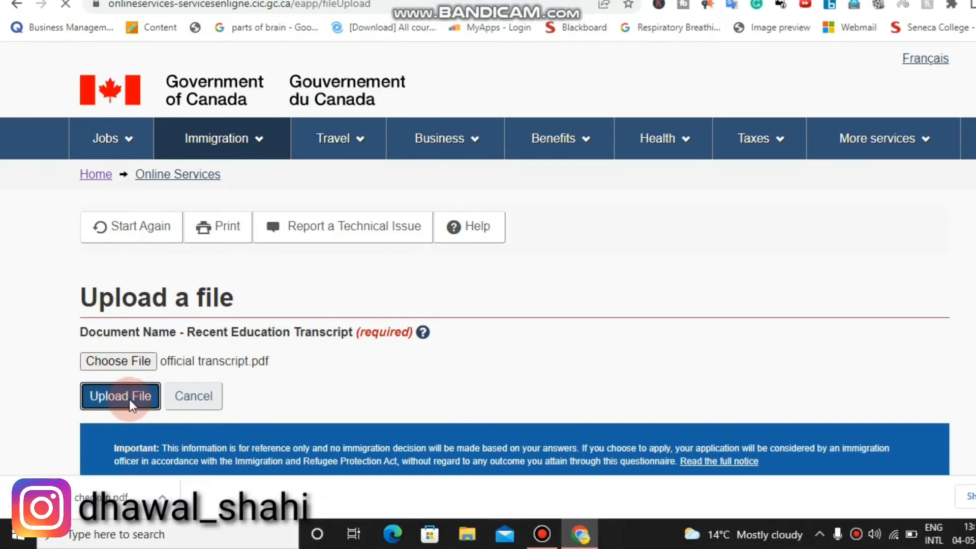
{"action": "left_click", "coordinate": [137, 388]}
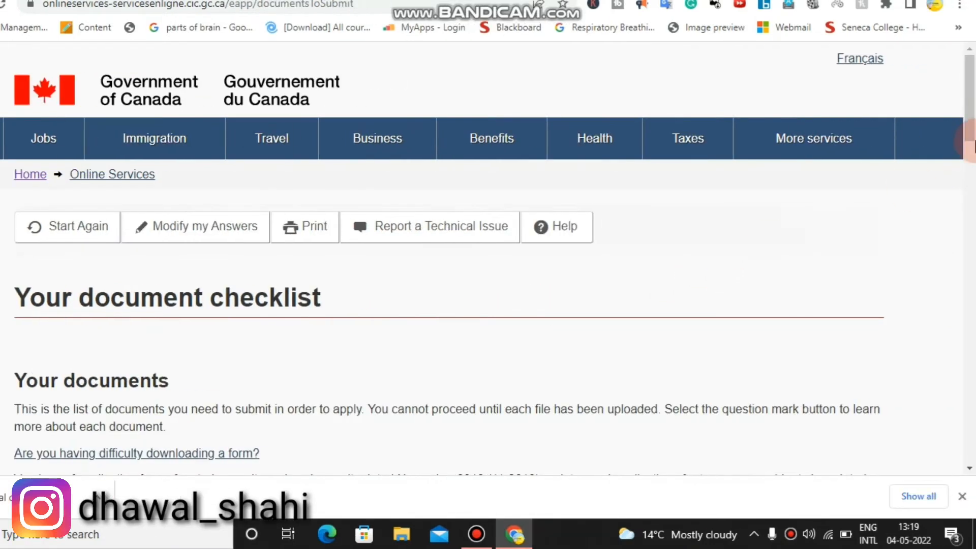
Upload Medical checkup.pdf as the proof of upfront medical exam and return to the document checklist.
{"action": "scroll", "coordinate": [972, 205], "scroll_direction": "down", "scroll_amount": 3}
{"action": "scroll", "coordinate": [971, 208], "scroll_direction": "down", "scroll_amount": 9}
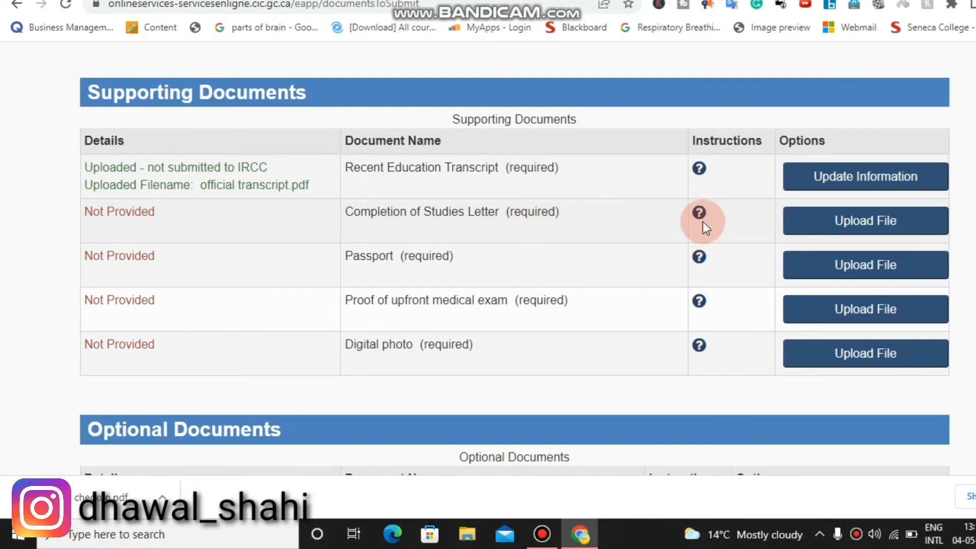
{"action": "left_click", "coordinate": [542, 544]}
{"action": "left_click", "coordinate": [542, 544]}
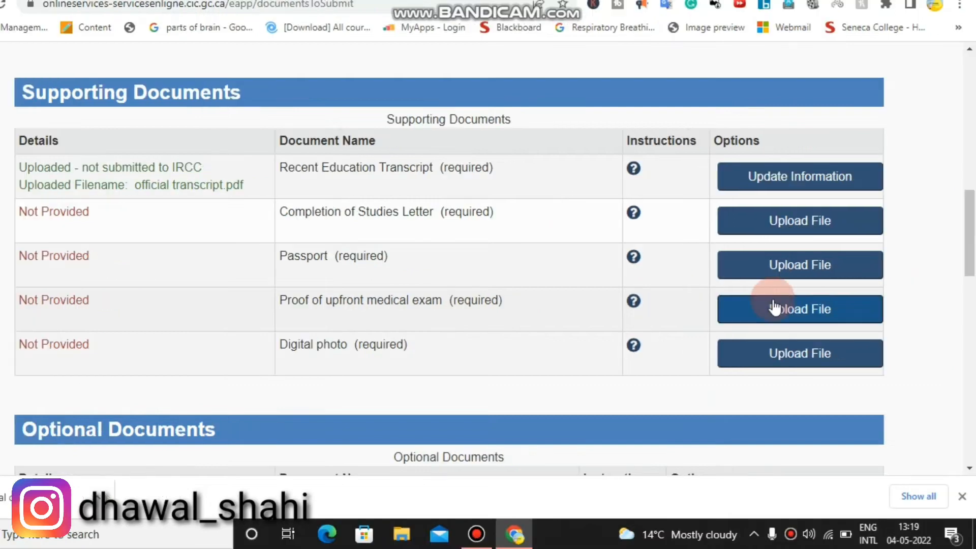
{"action": "left_click", "coordinate": [774, 309]}
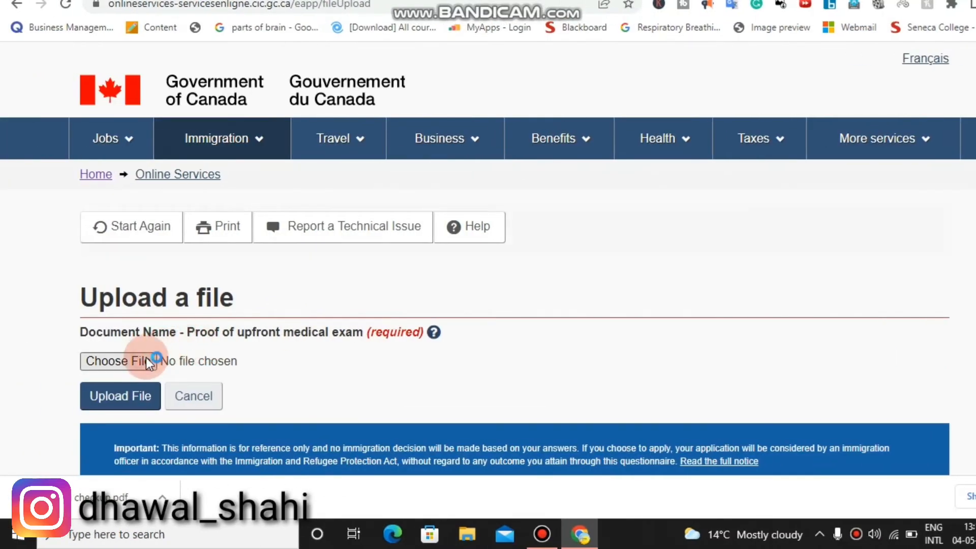
{"action": "left_click", "coordinate": [146, 360]}
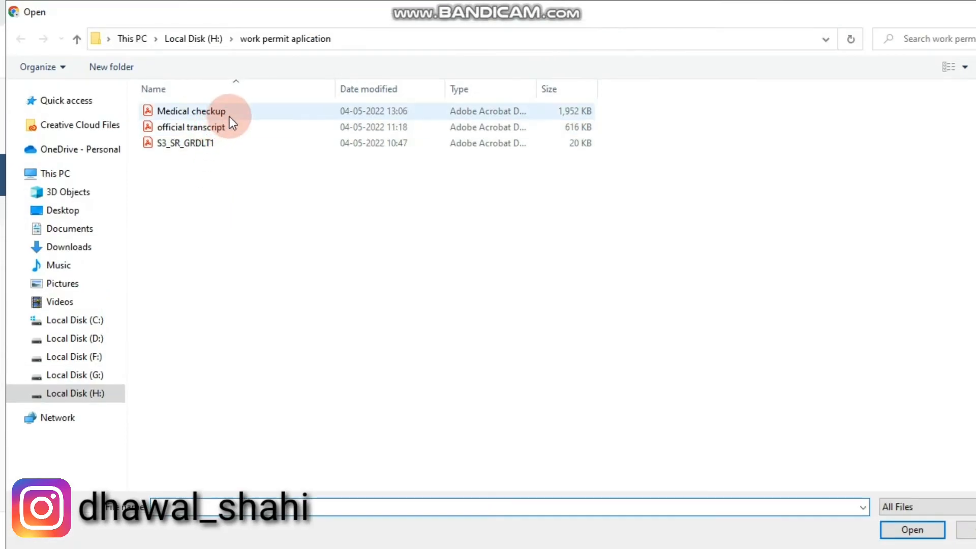
{"action": "double_click", "coordinate": [234, 114]}
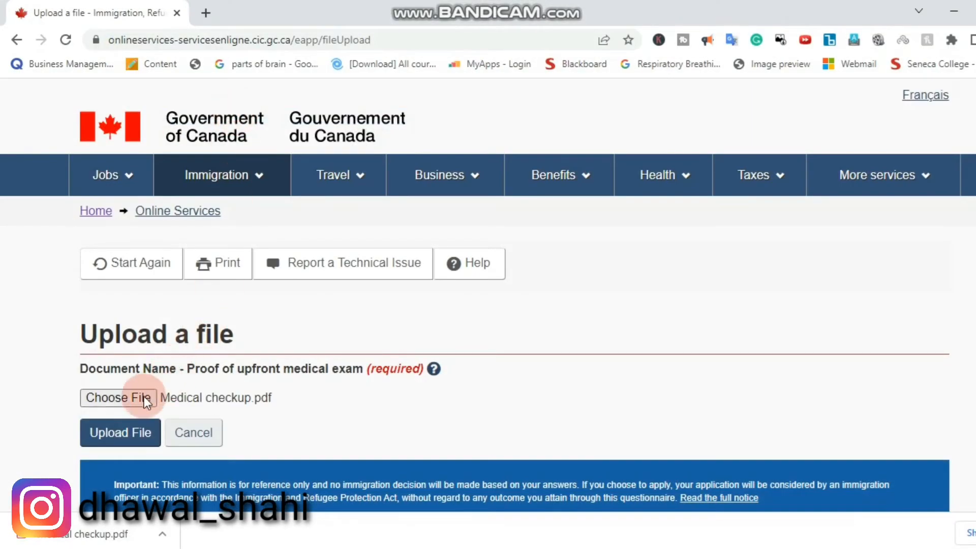
{"action": "left_click", "coordinate": [124, 435]}
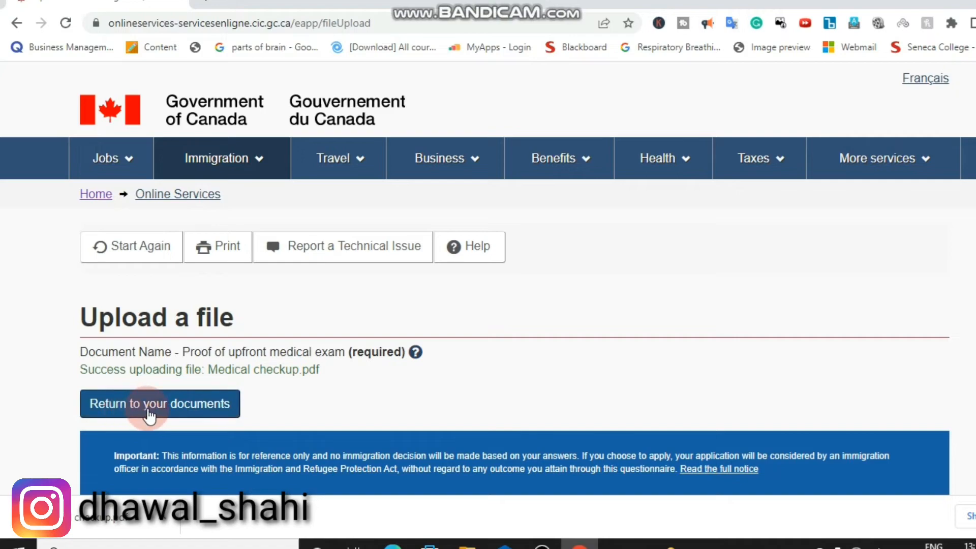
{"action": "left_click", "coordinate": [147, 408]}
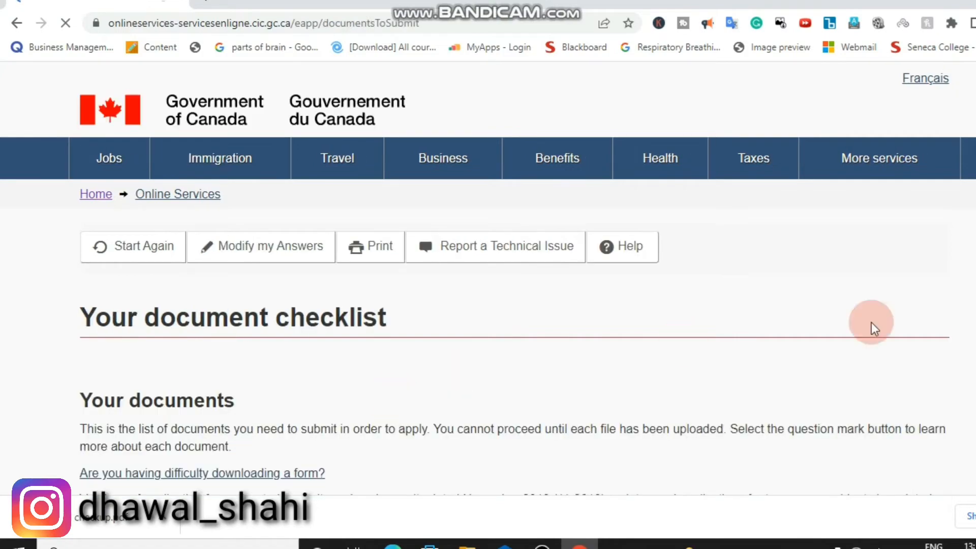
Read the instructions for the Completion of Studies Letter and upload S3_SR_GRDLT1.pdf for it, returning to the document checklist.
{"action": "scroll", "coordinate": [972, 369], "scroll_direction": "down", "scroll_amount": 15}
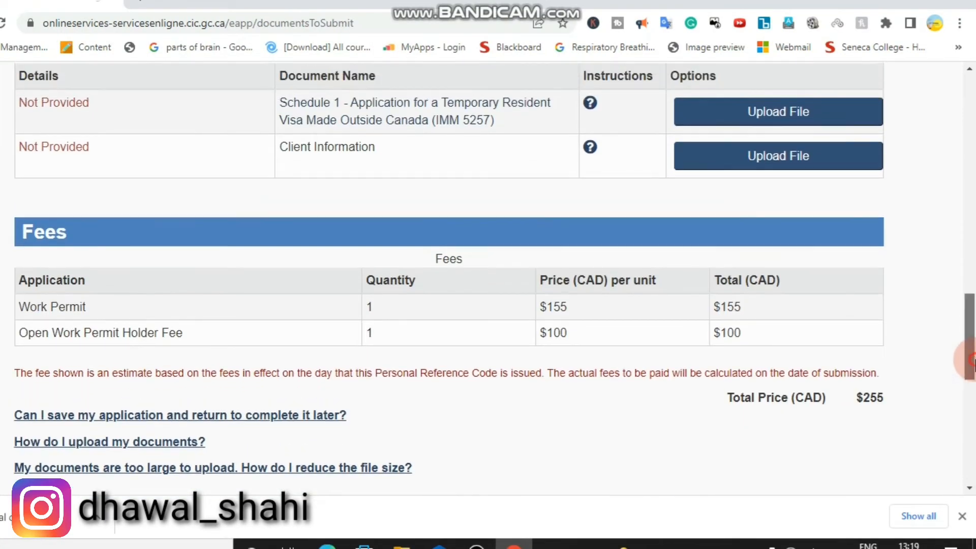
{"action": "left_click_drag", "start_coordinate": [972, 361], "coordinate": [971, 272]}
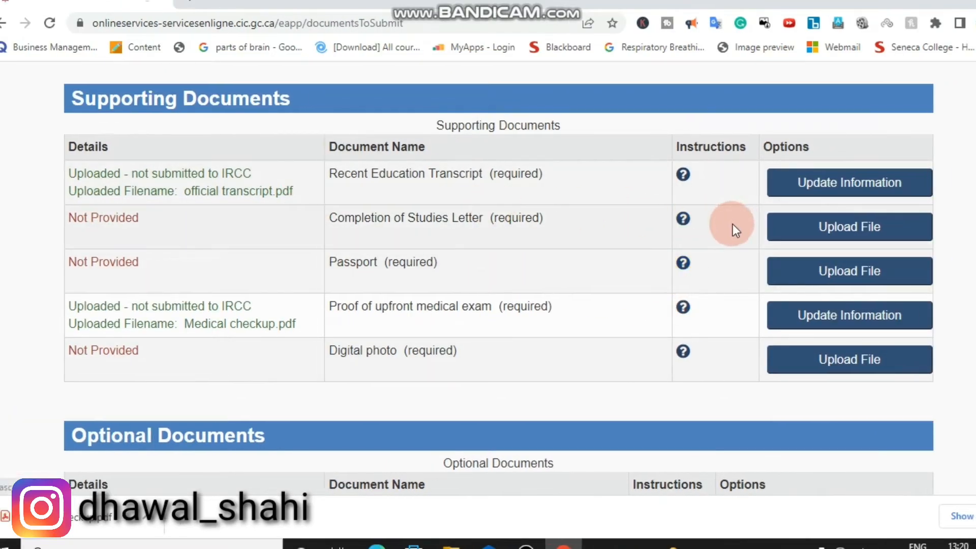
{"action": "left_click", "coordinate": [676, 220]}
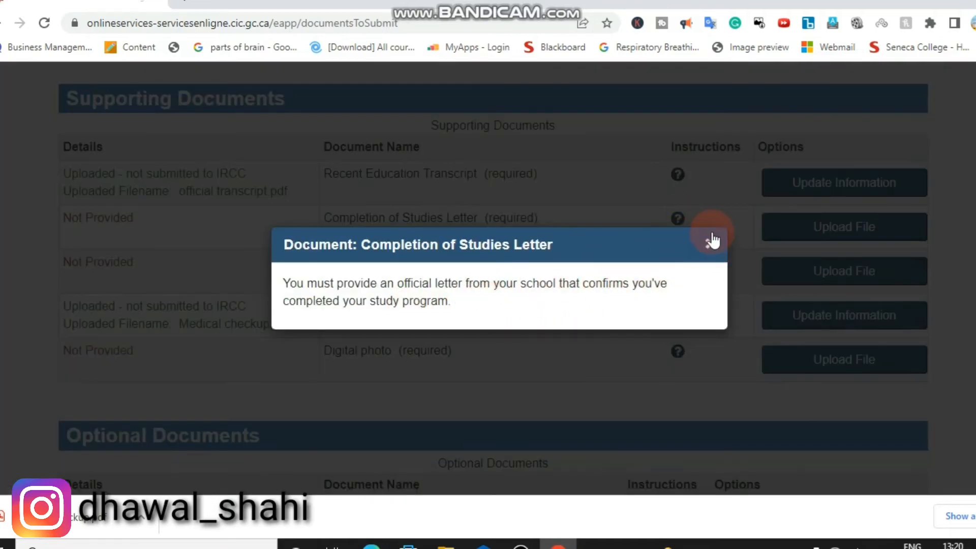
{"action": "left_click", "coordinate": [710, 244]}
{"action": "left_click", "coordinate": [768, 231]}
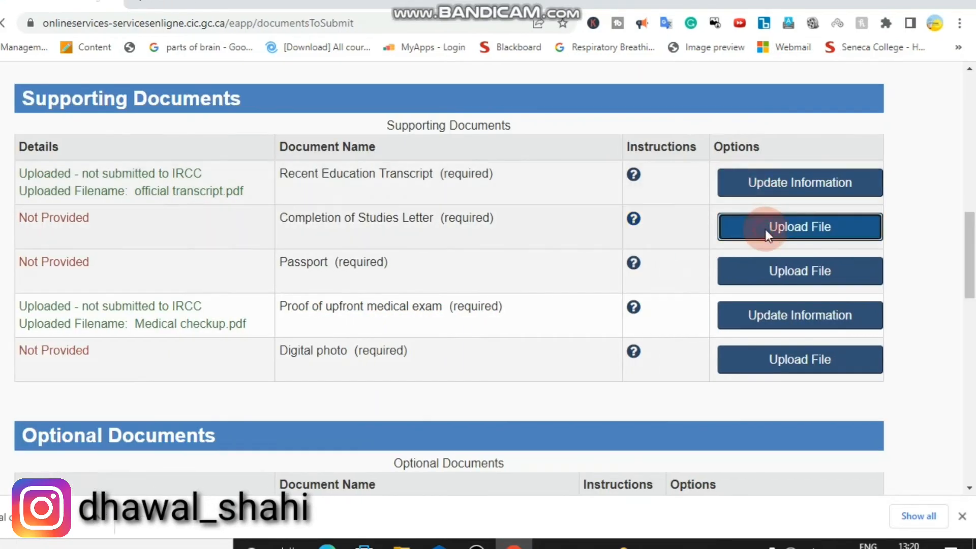
{"action": "left_click", "coordinate": [79, 381]}
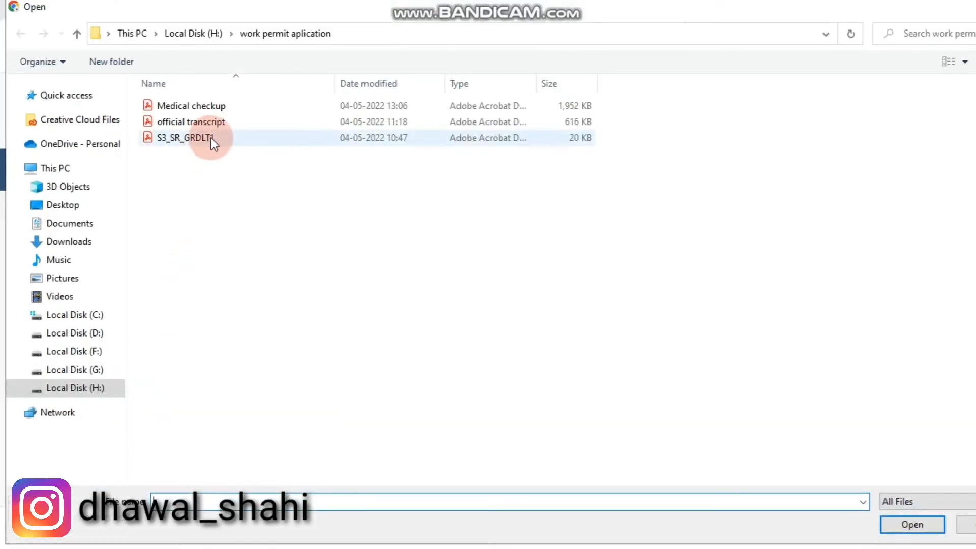
{"action": "left_click", "coordinate": [222, 127]}
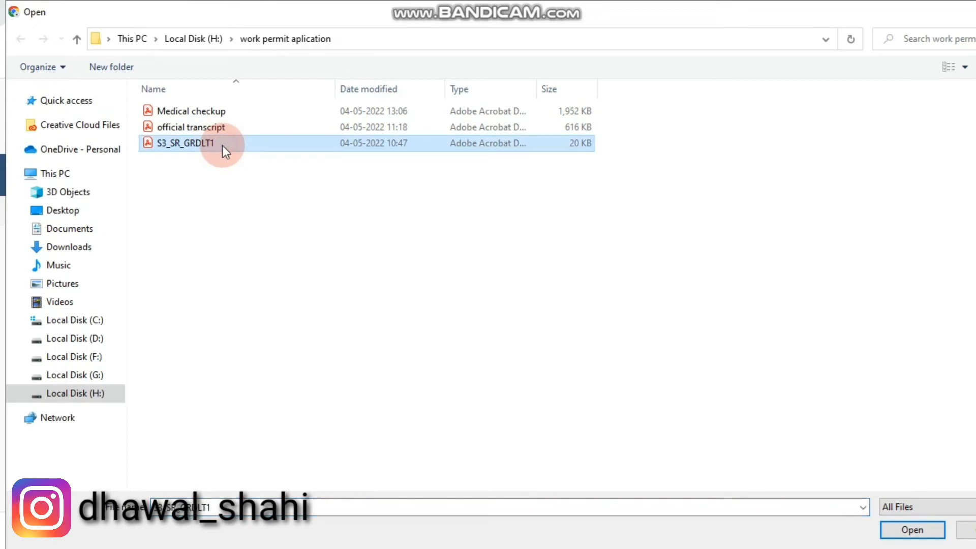
{"action": "left_click", "coordinate": [909, 529]}
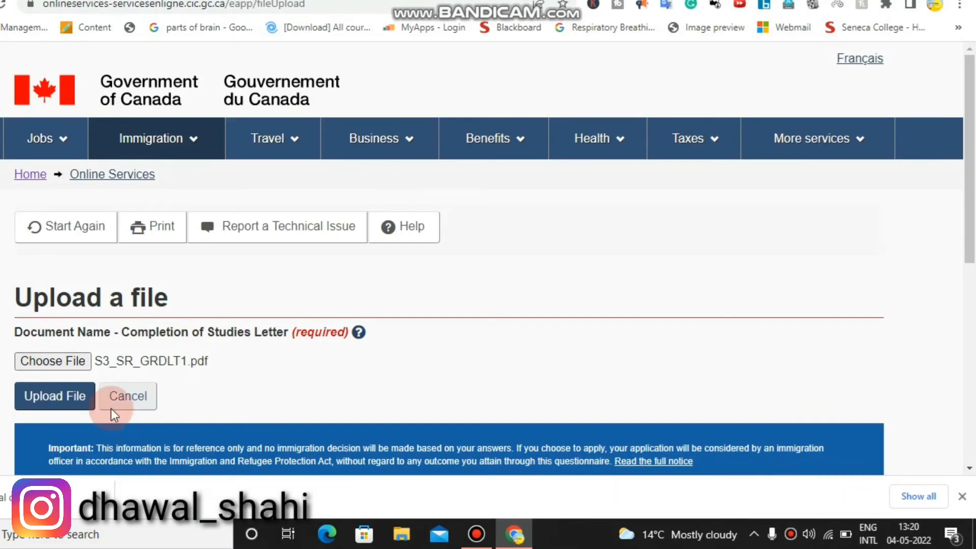
{"action": "left_click", "coordinate": [40, 399]}
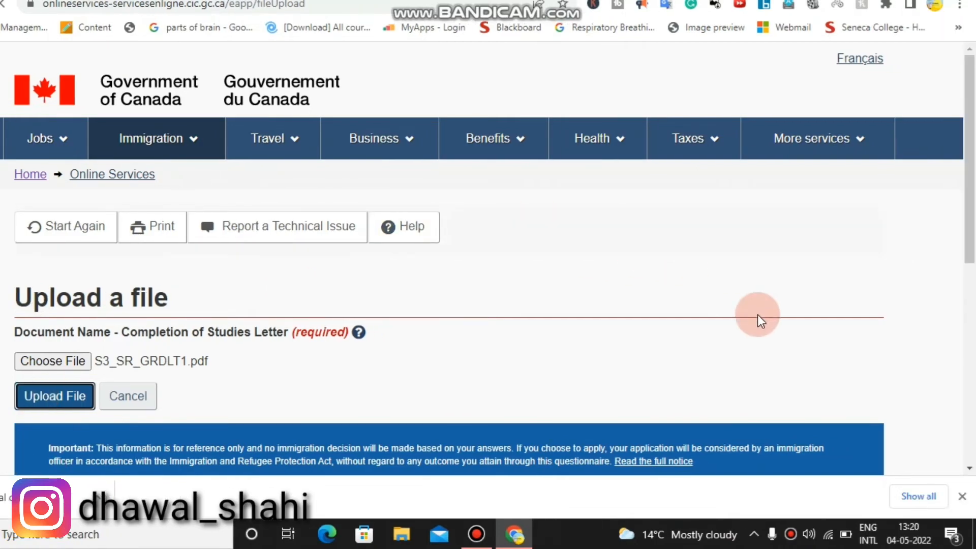
{"action": "left_click", "coordinate": [52, 398]}
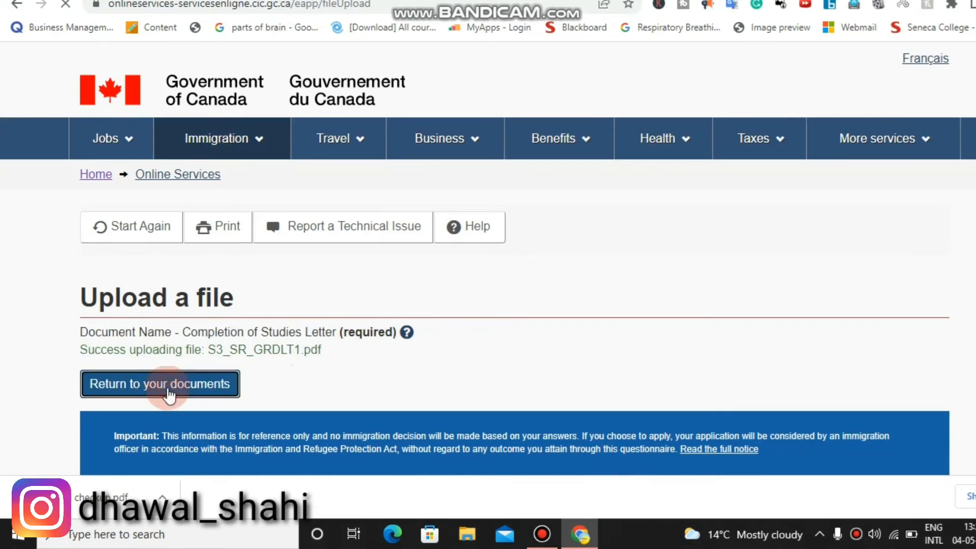
{"action": "left_click", "coordinate": [170, 384]}
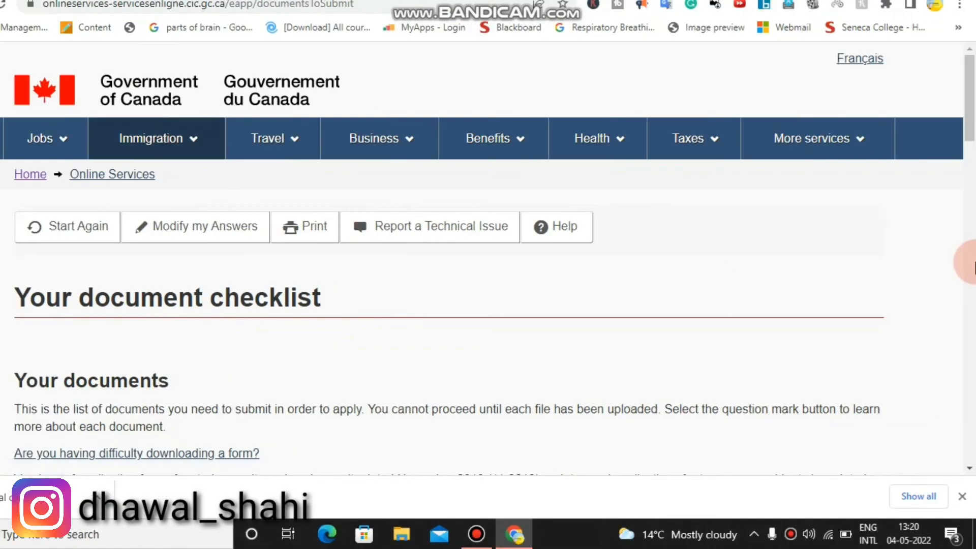
Examine the checklist's supporting and optional documents for items that still need a file.
{"action": "scroll", "coordinate": [975, 266], "scroll_direction": "down", "scroll_amount": 6}
{"action": "scroll", "coordinate": [975, 267], "scroll_direction": "down", "scroll_amount": 8}
{"action": "scroll", "coordinate": [975, 262], "scroll_direction": "up", "scroll_amount": 2}
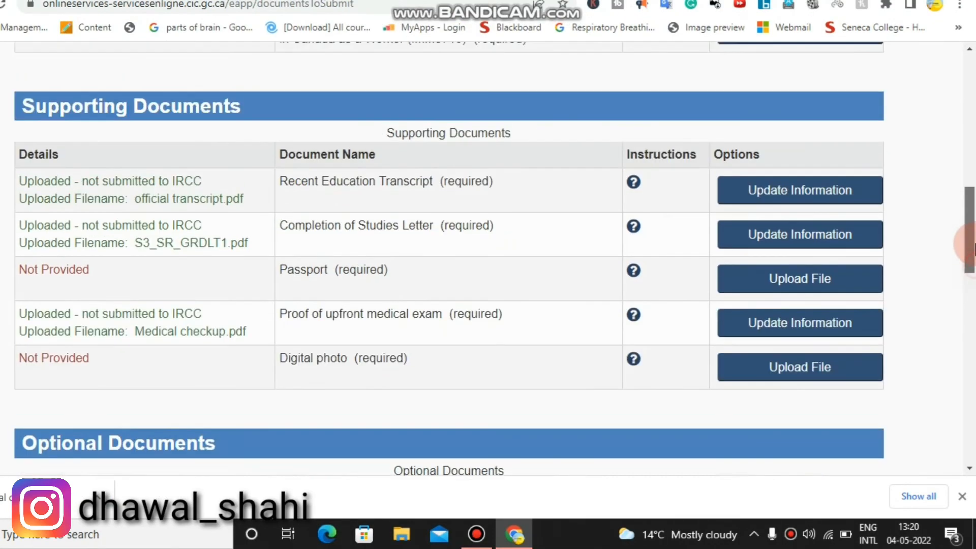
{"action": "scroll", "coordinate": [975, 256], "scroll_direction": "down", "scroll_amount": 1}
{"action": "scroll", "coordinate": [973, 257], "scroll_direction": "down", "scroll_amount": 4}
{"action": "scroll", "coordinate": [973, 274], "scroll_direction": "up", "scroll_amount": 2}
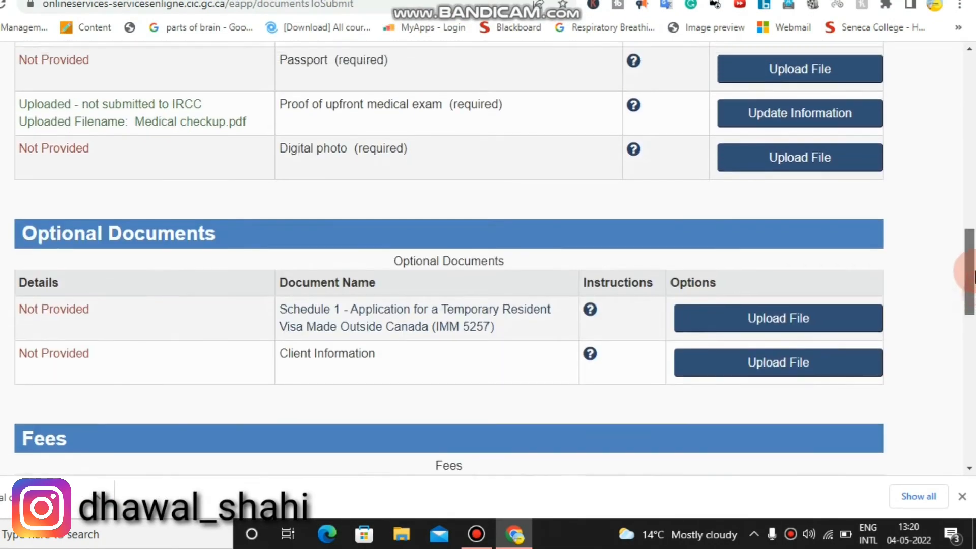
{"action": "scroll", "coordinate": [971, 267], "scroll_direction": "up", "scroll_amount": 2}
{"action": "scroll", "coordinate": [971, 266], "scroll_direction": "down", "scroll_amount": 1}
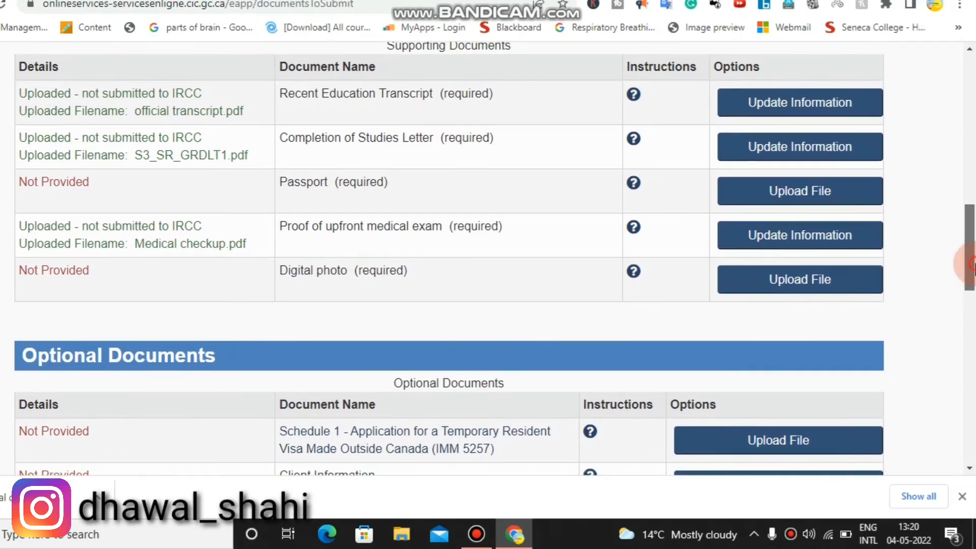
{"action": "scroll", "coordinate": [970, 266], "scroll_direction": "up", "scroll_amount": 1}
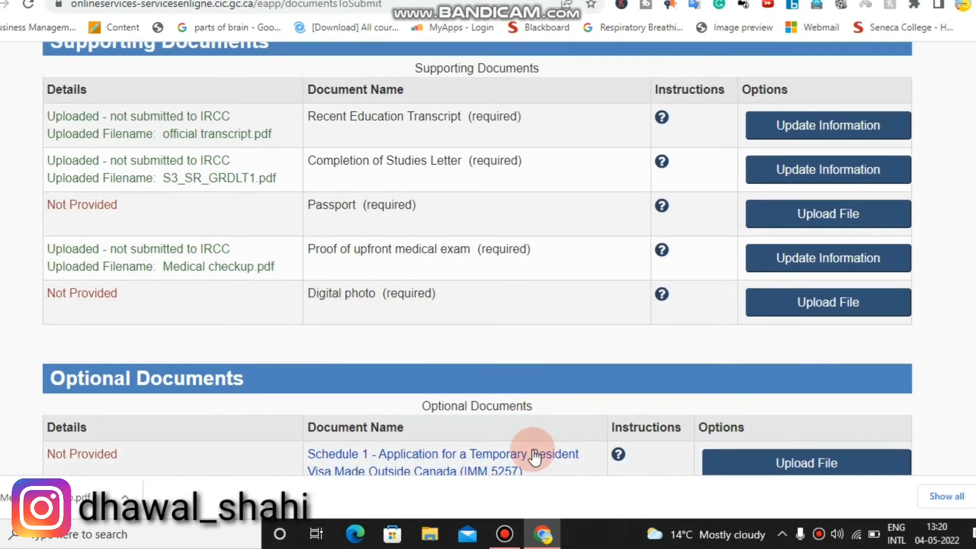
Open the required IMM5710 application form, save it as imm5710e (1) in the work permit aplication folder, and close the form.
{"action": "scroll", "coordinate": [595, 331], "scroll_direction": "up", "scroll_amount": 7}
{"action": "scroll", "coordinate": [462, 408], "scroll_direction": "down", "scroll_amount": 1}
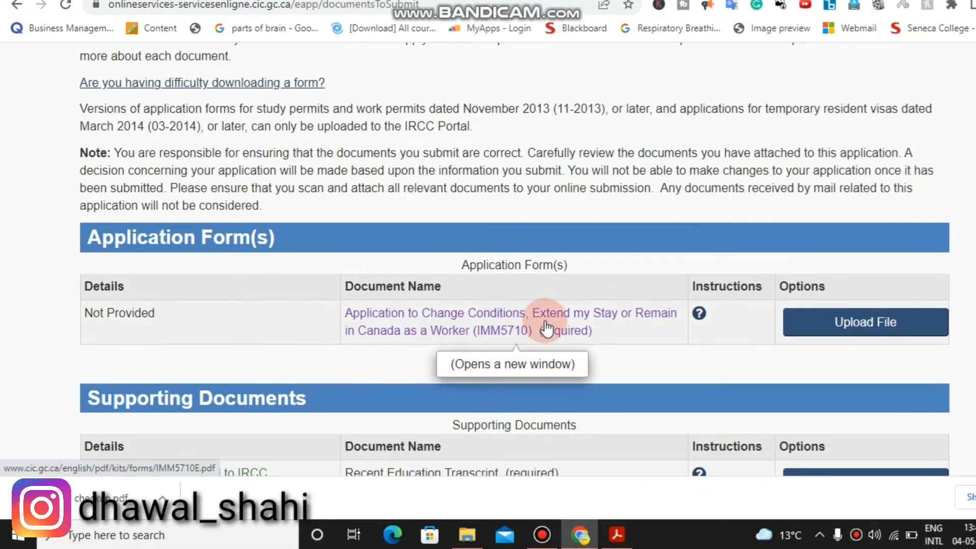
{"action": "left_click", "coordinate": [514, 317]}
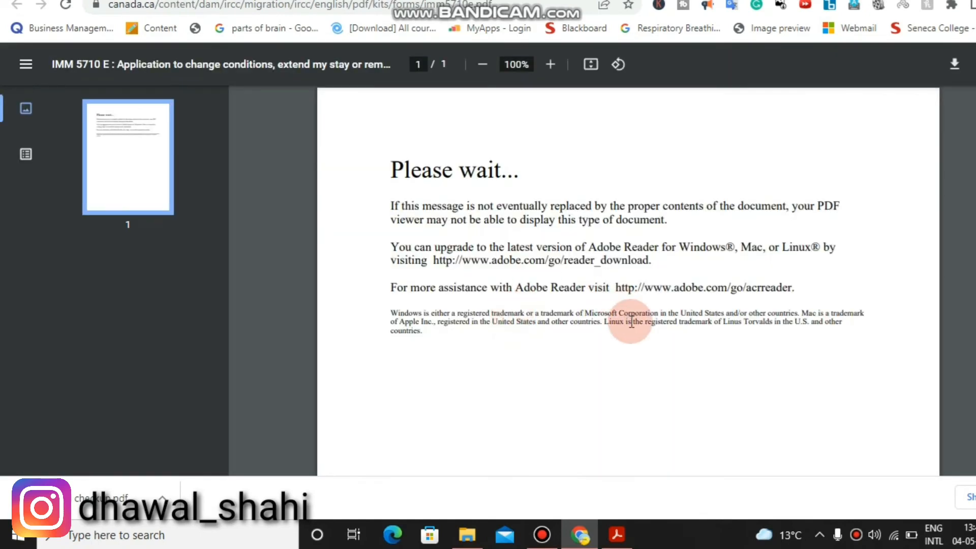
{"action": "key", "text": "ctrl+s"}
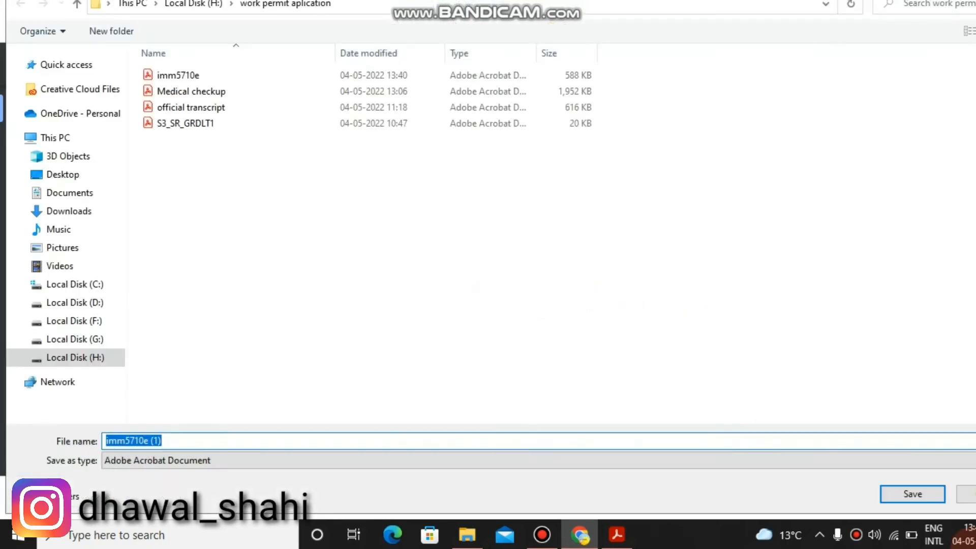
{"action": "left_click", "coordinate": [923, 493]}
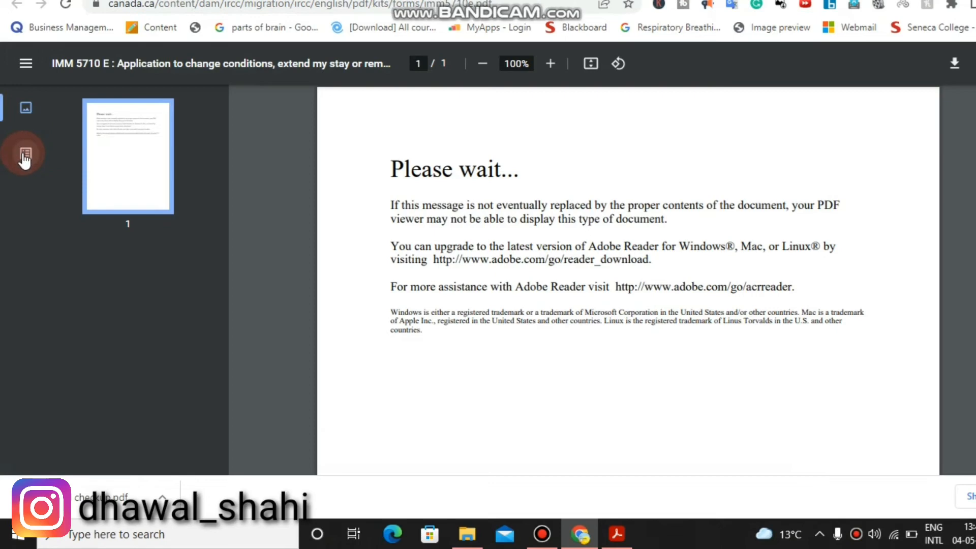
{"action": "left_click", "coordinate": [25, 156]}
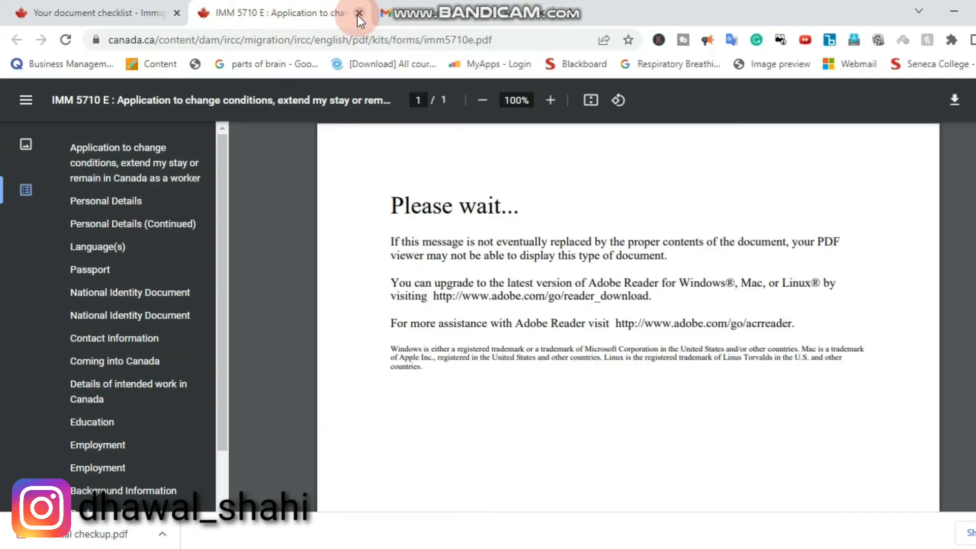
{"action": "left_click", "coordinate": [358, 13]}
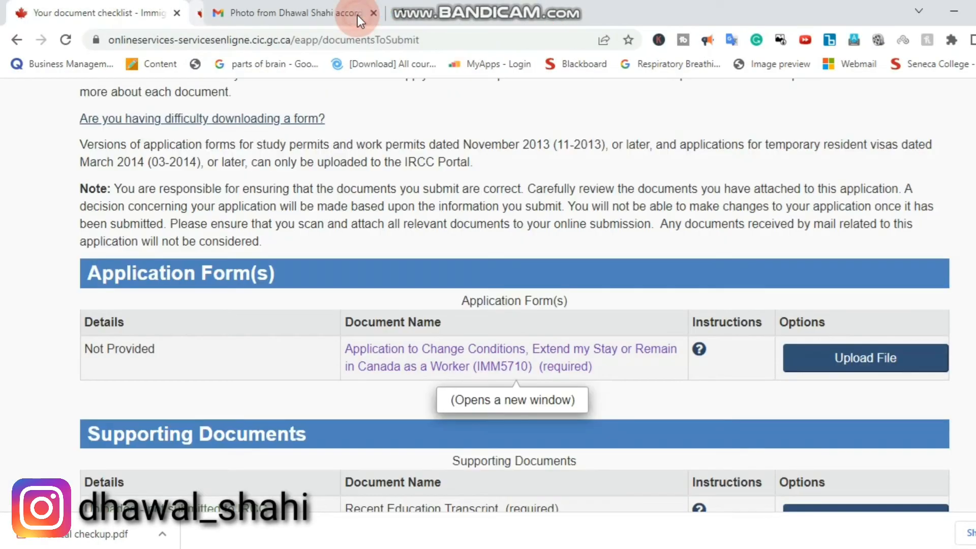
Upload imm5710e.pdf from the work permit aplication folder as the required IMM5710 application form and return to the document checklist.
{"action": "scroll", "coordinate": [605, 215], "scroll_direction": "down", "scroll_amount": 3}
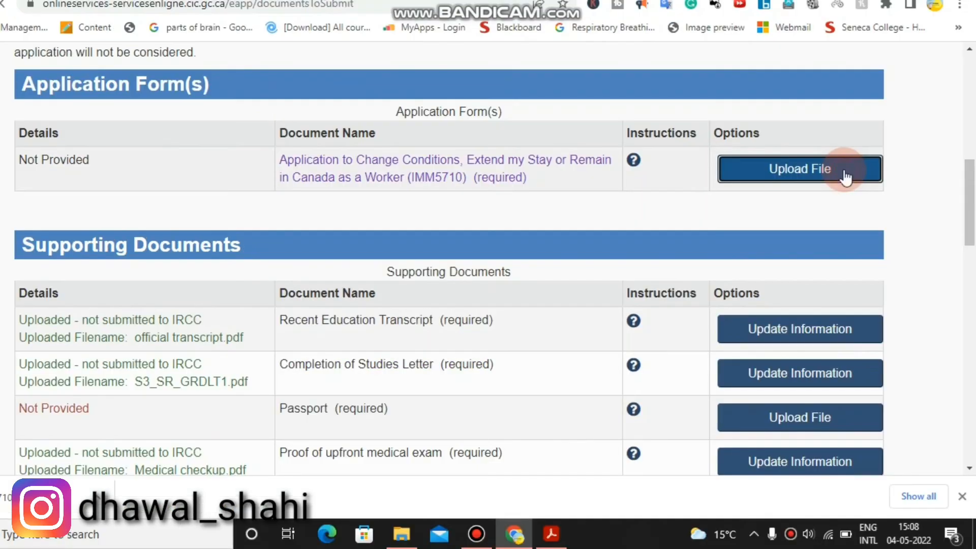
{"action": "left_click", "coordinate": [910, 211]}
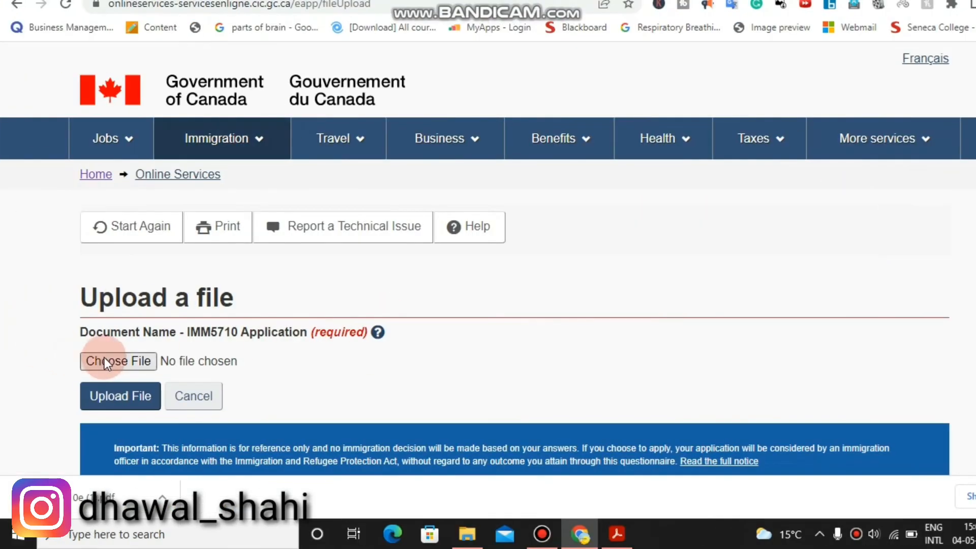
{"action": "left_click", "coordinate": [49, 357]}
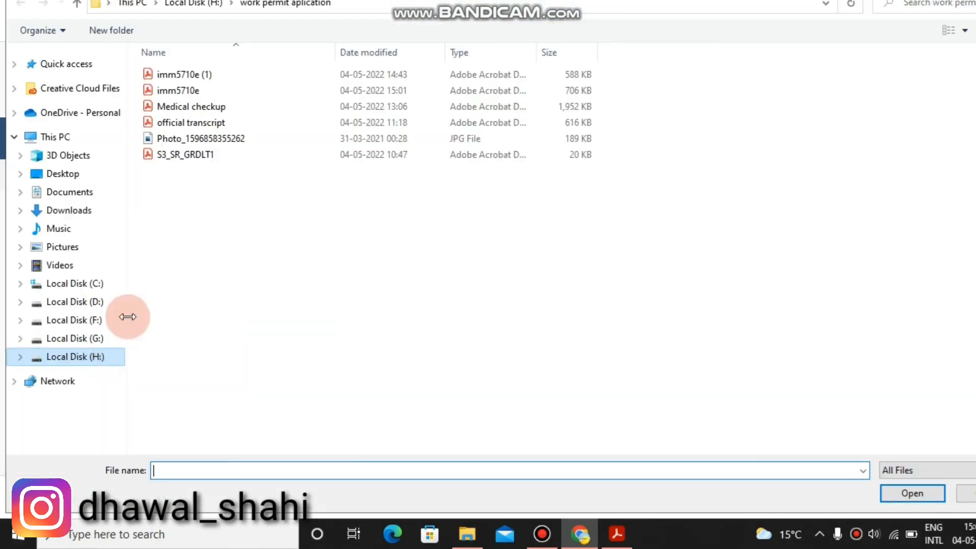
{"action": "left_click", "coordinate": [197, 129]}
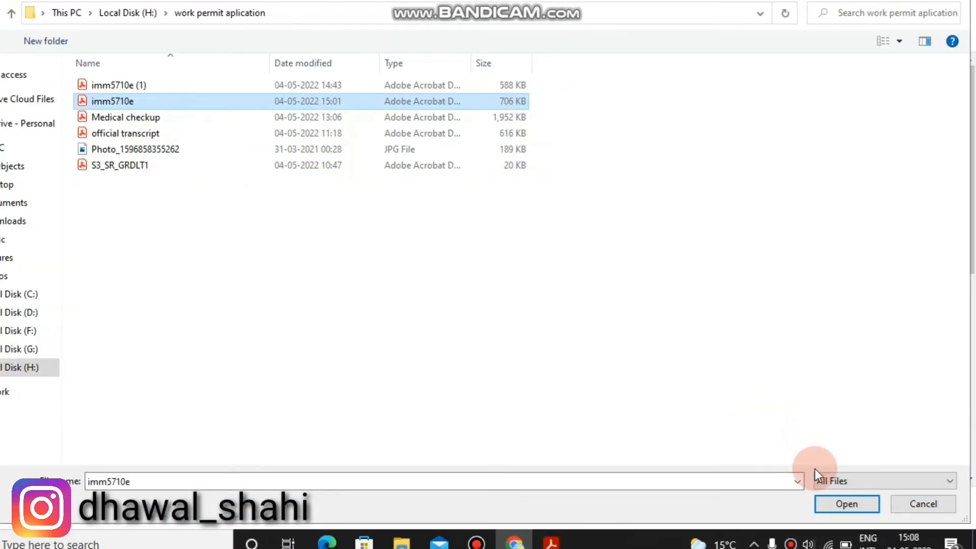
{"action": "left_click", "coordinate": [889, 529]}
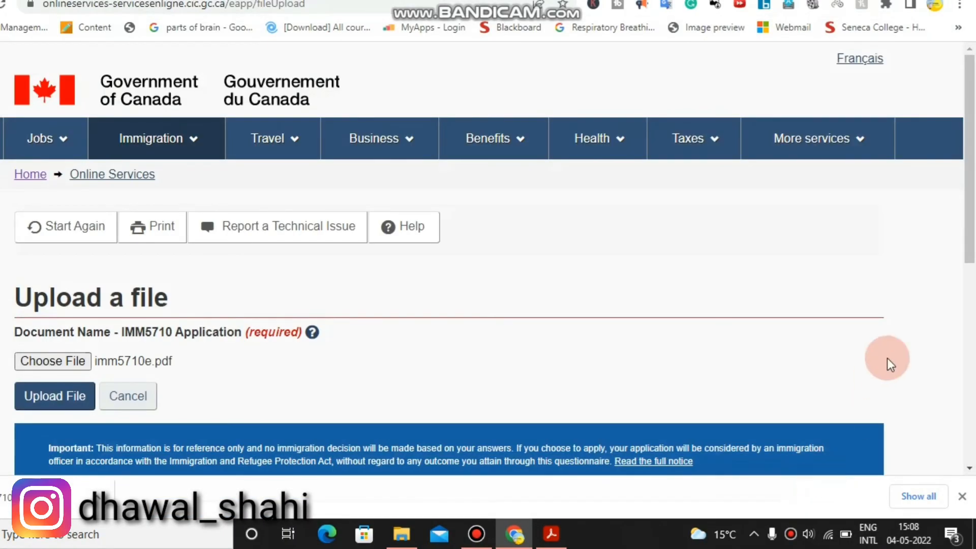
{"action": "left_click_drag", "start_coordinate": [969, 190], "coordinate": [964, 245]}
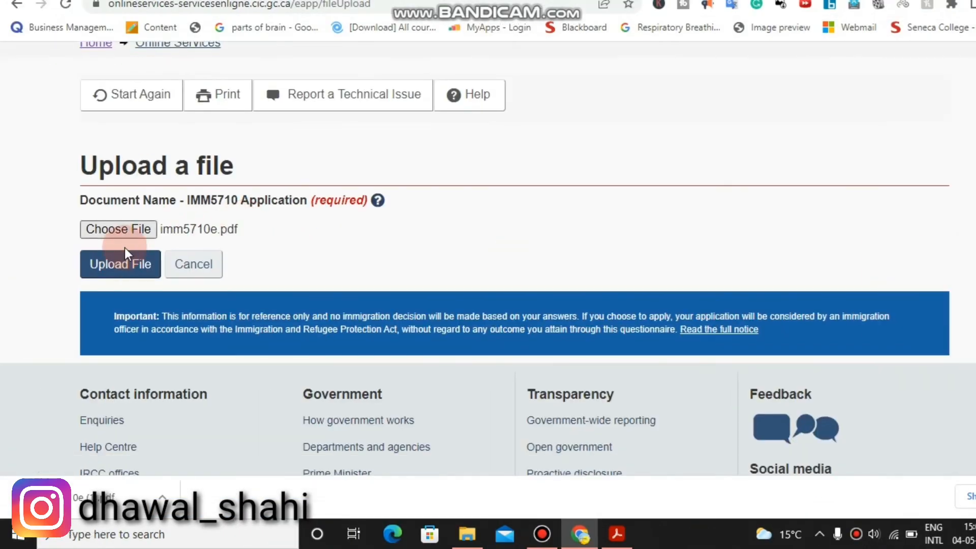
{"action": "left_click", "coordinate": [116, 260]}
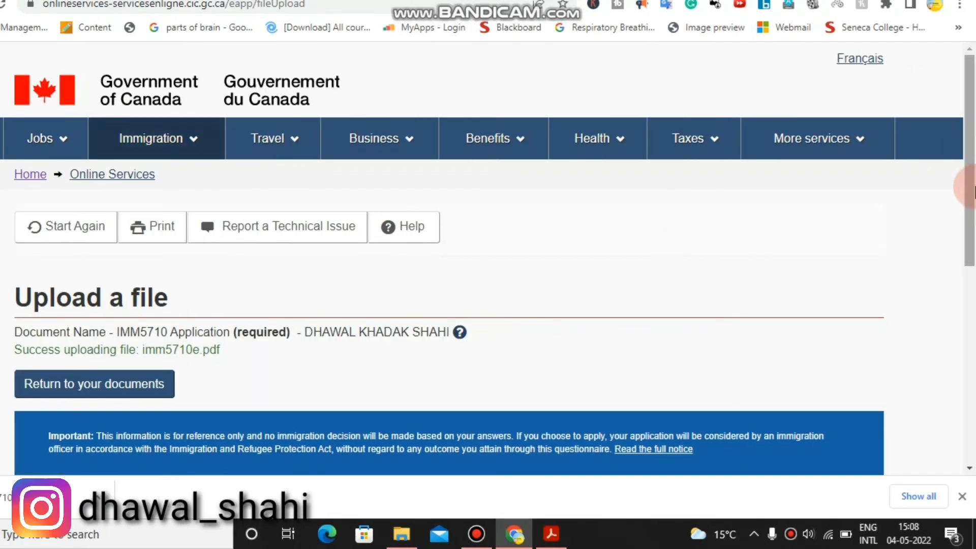
{"action": "scroll", "coordinate": [178, 261], "scroll_direction": "down", "scroll_amount": 1}
{"action": "left_click", "coordinate": [85, 312]}
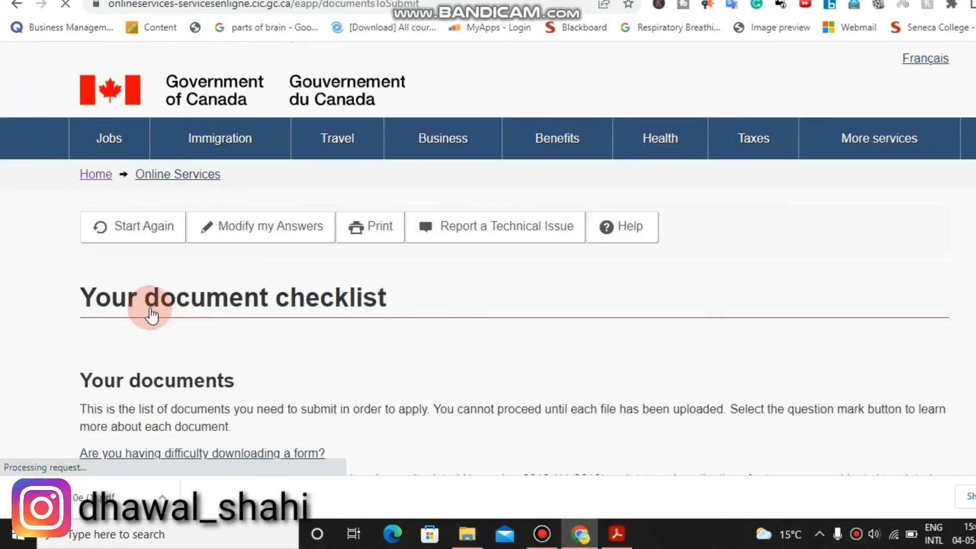
Open the file upload for the required Passport item in the supporting documents.
{"action": "left_click", "coordinate": [970, 218]}
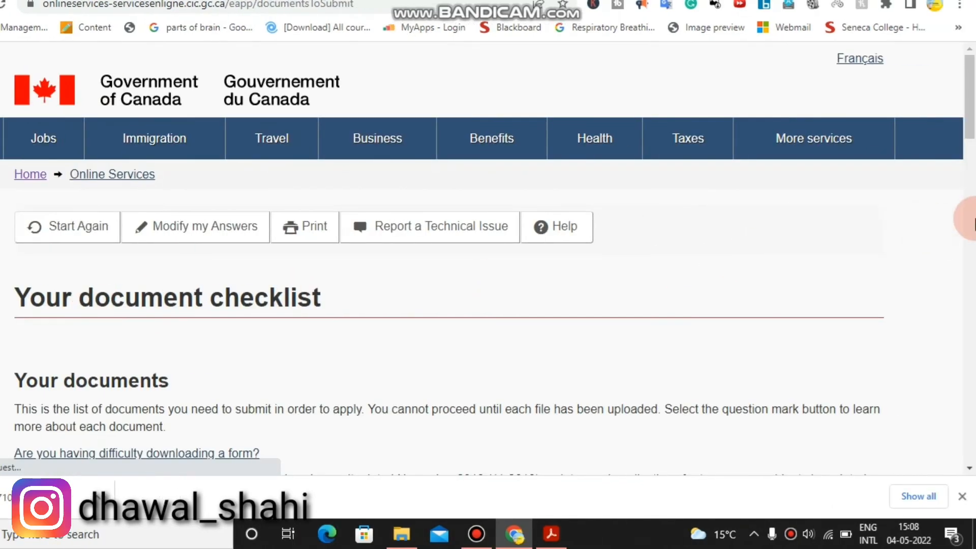
{"action": "left_click_drag", "start_coordinate": [969, 212], "coordinate": [969, 252]}
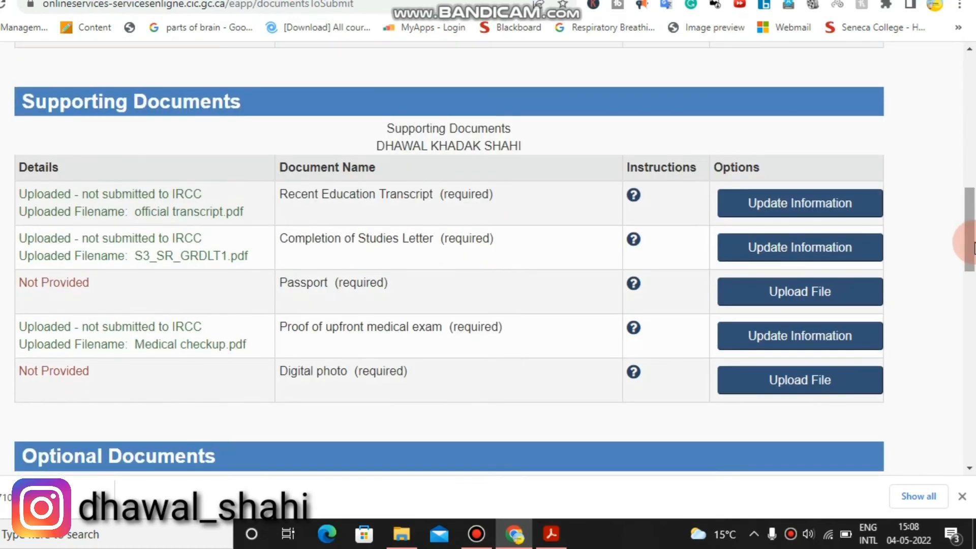
{"action": "left_click", "coordinate": [879, 291]}
{"action": "left_click", "coordinate": [832, 294]}
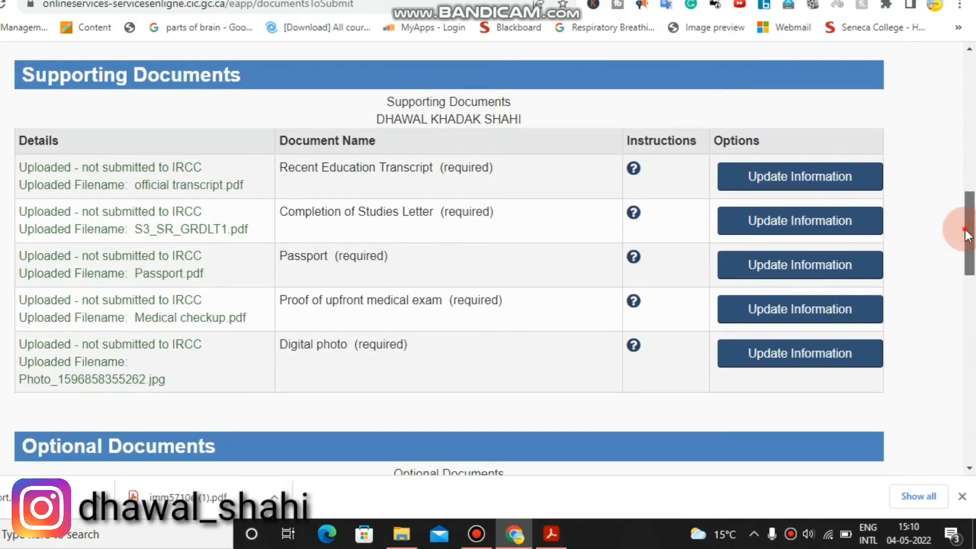
Proceed from the completed document checklist to the declaration and electronic signature page, and review its required documents and summary of fees.
{"action": "left_click_drag", "start_coordinate": [968, 235], "coordinate": [973, 335]}
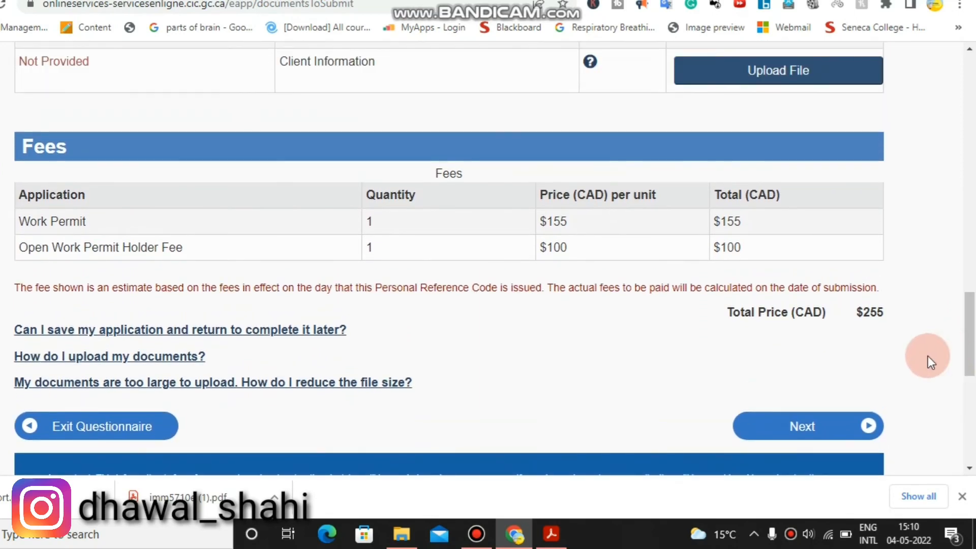
{"action": "left_click", "coordinate": [843, 430]}
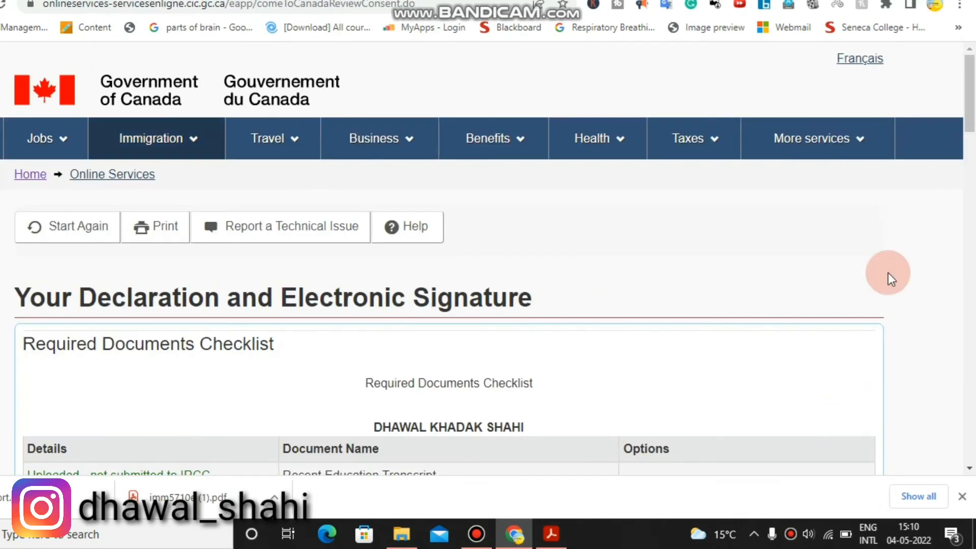
{"action": "left_click", "coordinate": [971, 137]}
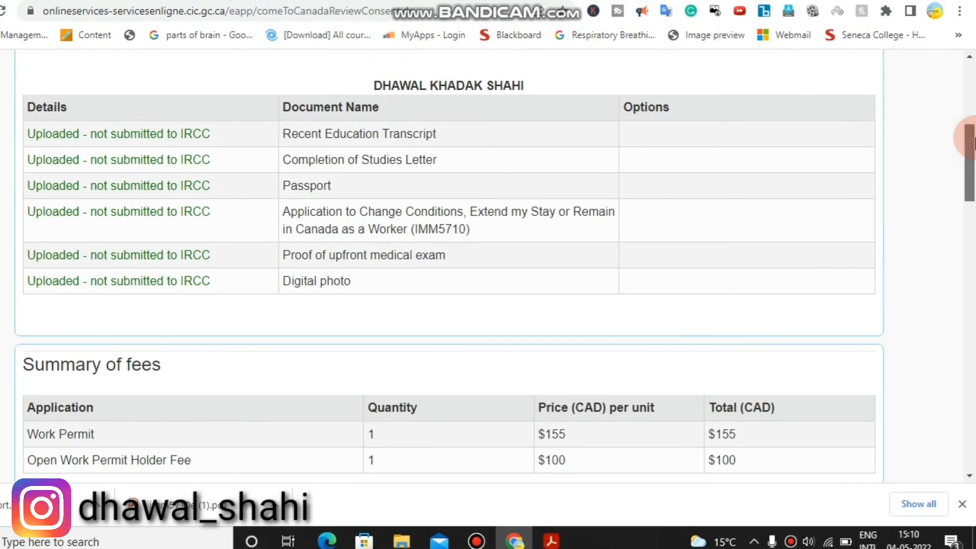
{"action": "left_click_drag", "start_coordinate": [973, 143], "coordinate": [973, 276]}
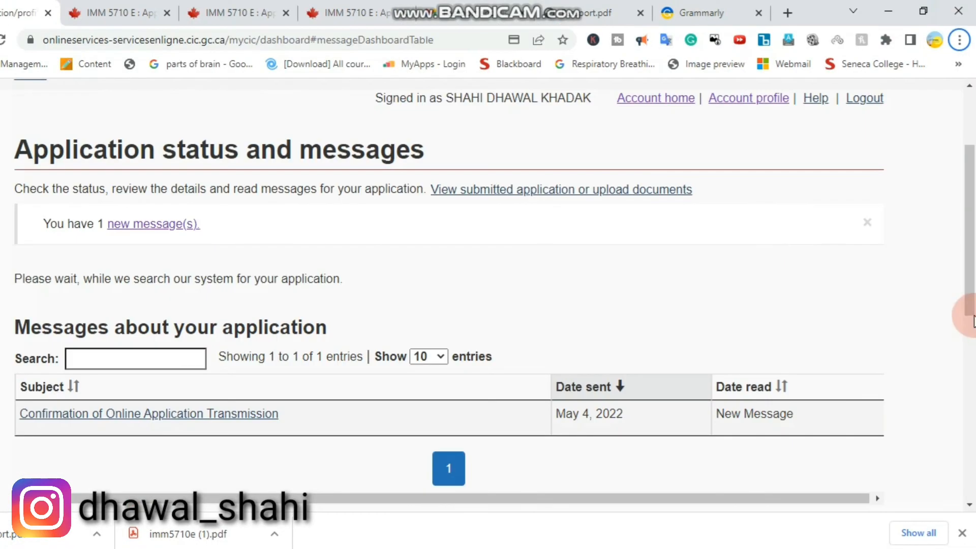
Check the application status and messages page, and go to the account home to view the submitted applications.
{"action": "left_click_drag", "start_coordinate": [973, 311], "coordinate": [972, 339]}
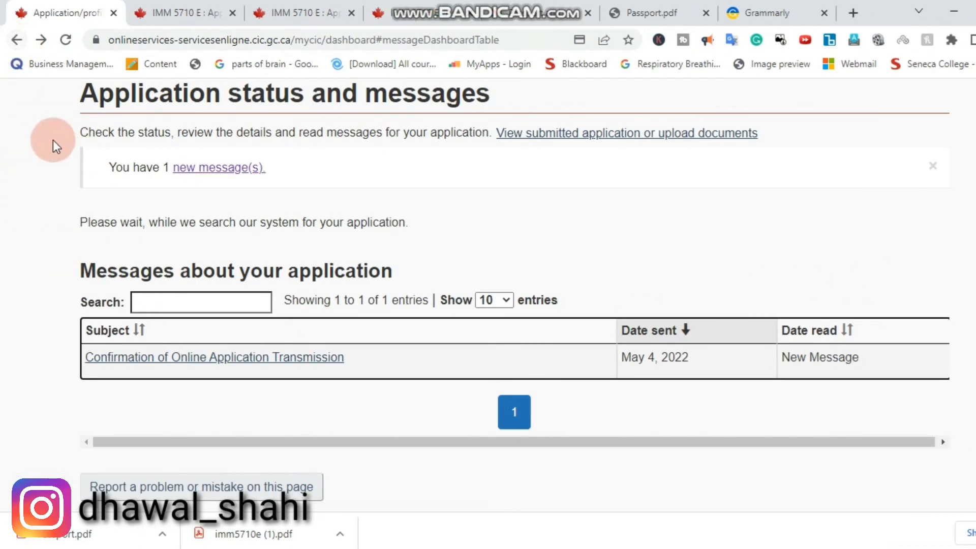
{"action": "left_click", "coordinate": [14, 40]}
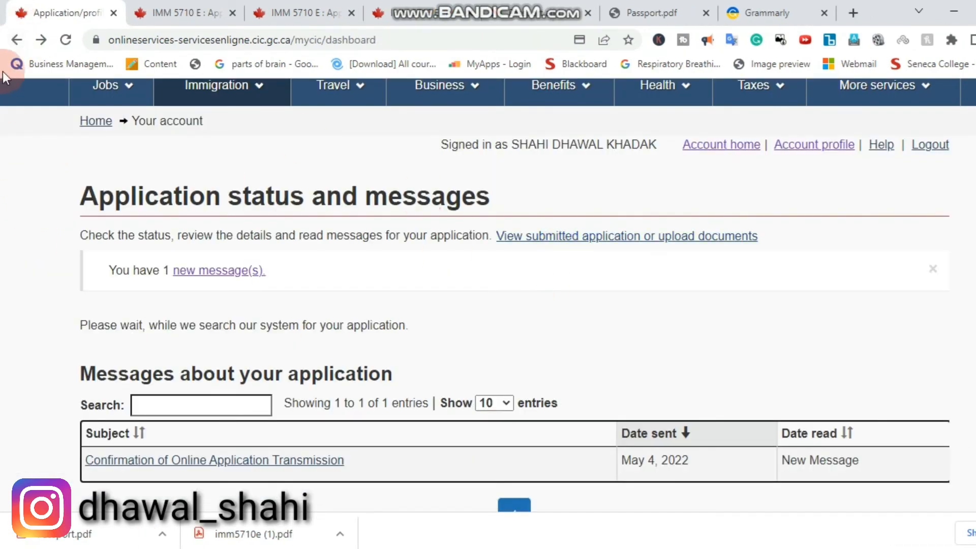
{"action": "left_click", "coordinate": [106, 123]}
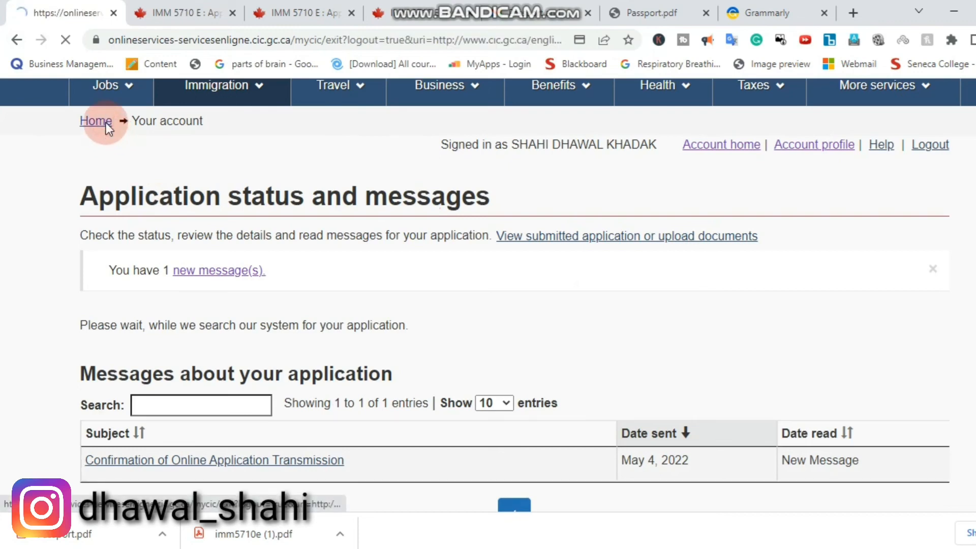
{"action": "left_click", "coordinate": [178, 377]}
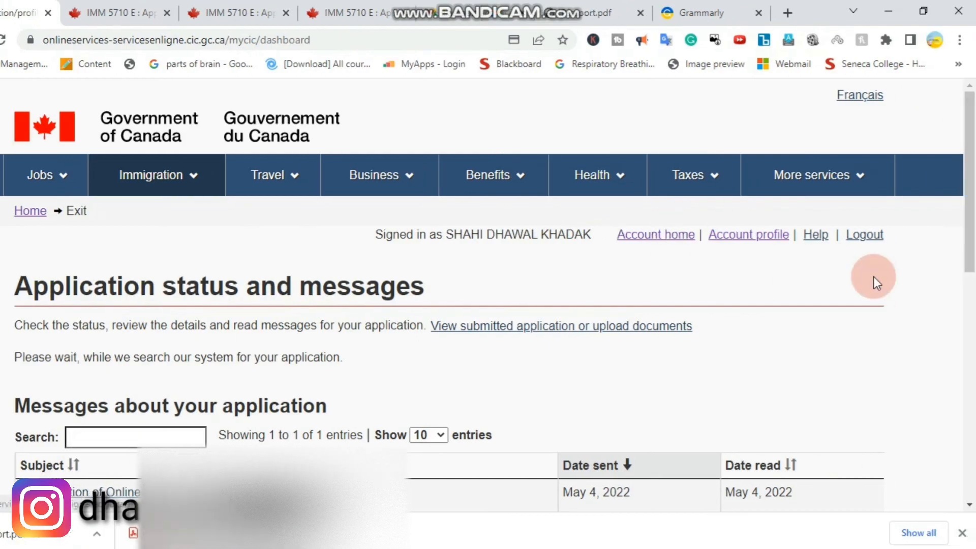
{"action": "left_click", "coordinate": [677, 238]}
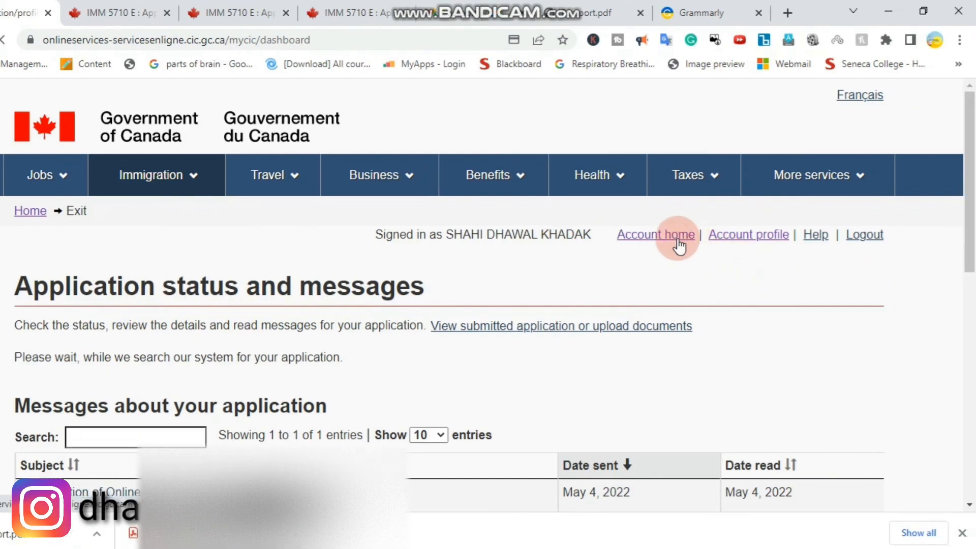
{"action": "left_click_drag", "start_coordinate": [969, 199], "coordinate": [970, 252]}
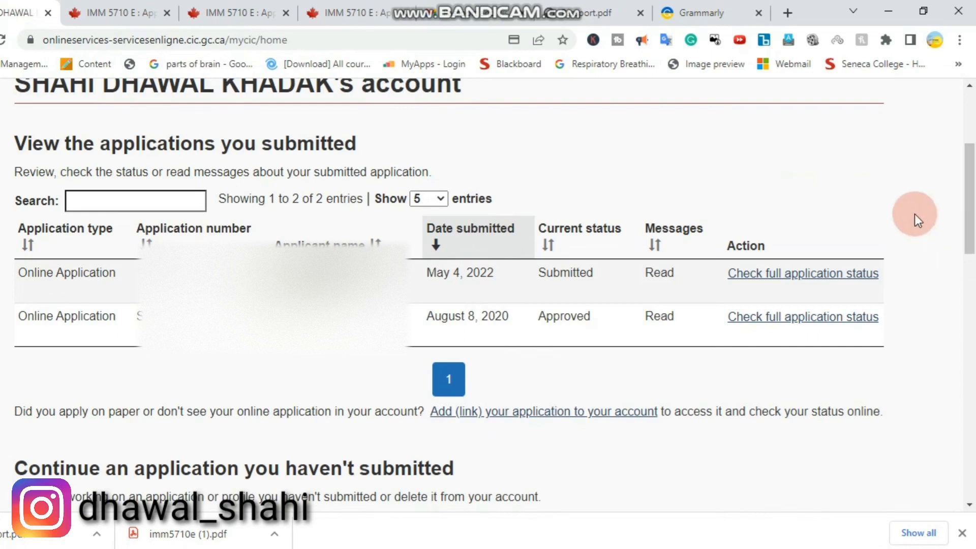